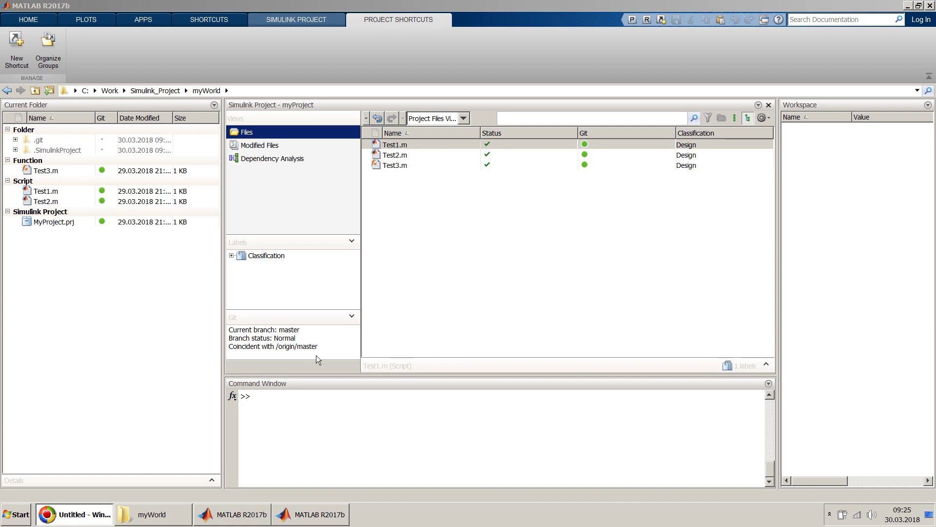
- Switch to Windows Explorer and look over the GIT_Server, myProject and myWorld folders inside the Simulink_Project folder
click(173, 515)
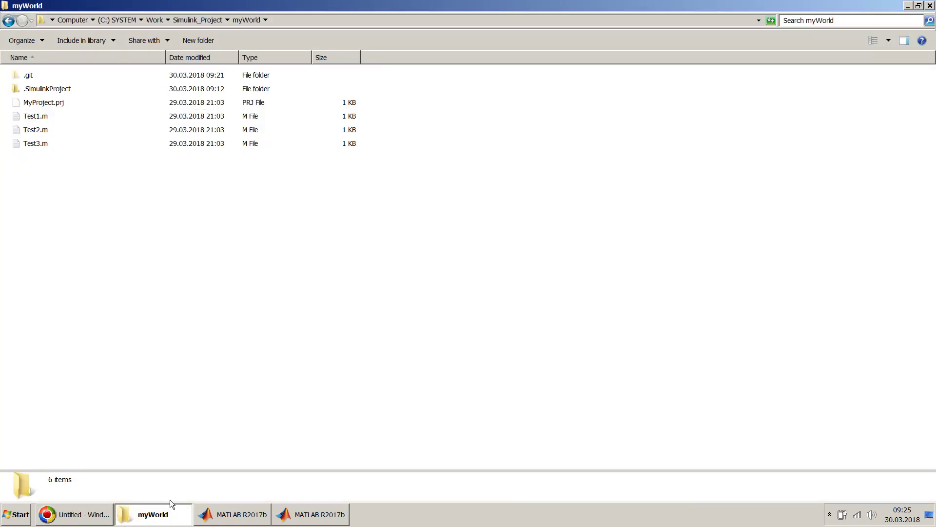
click(215, 19)
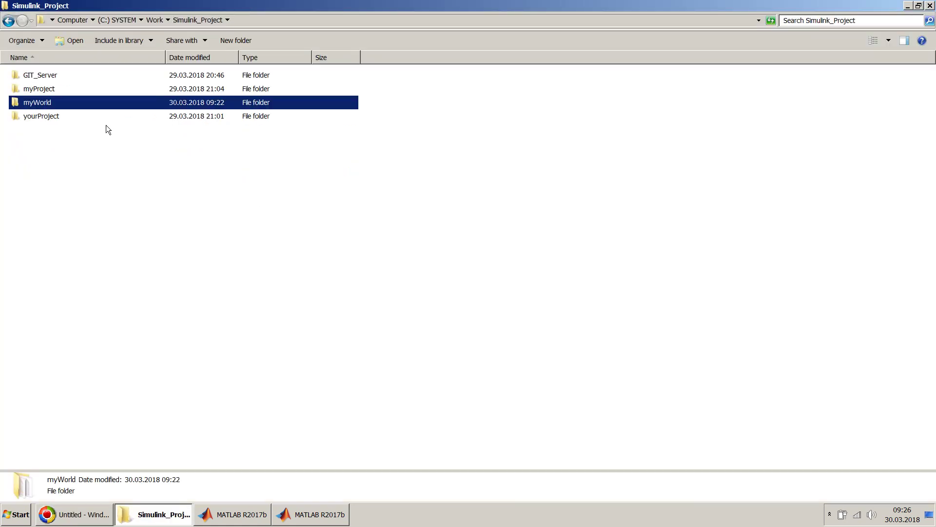
click(65, 76)
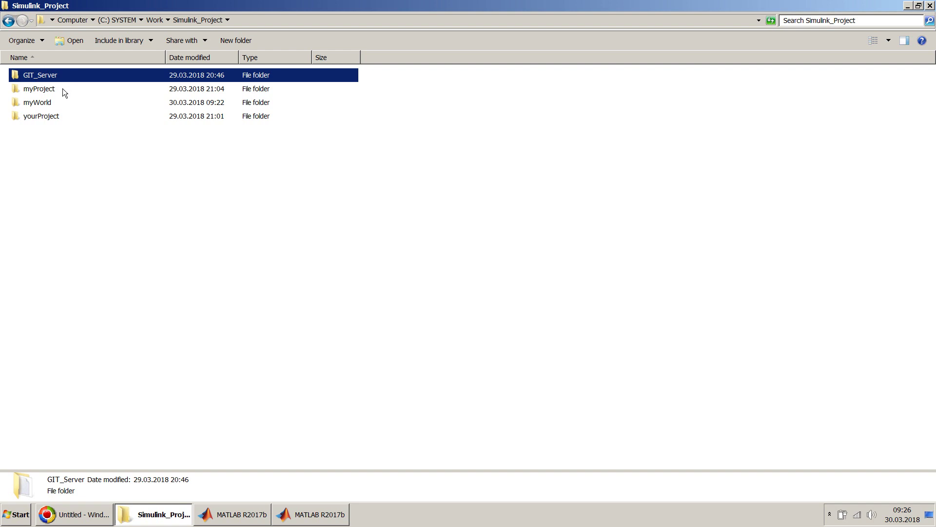
click(62, 88)
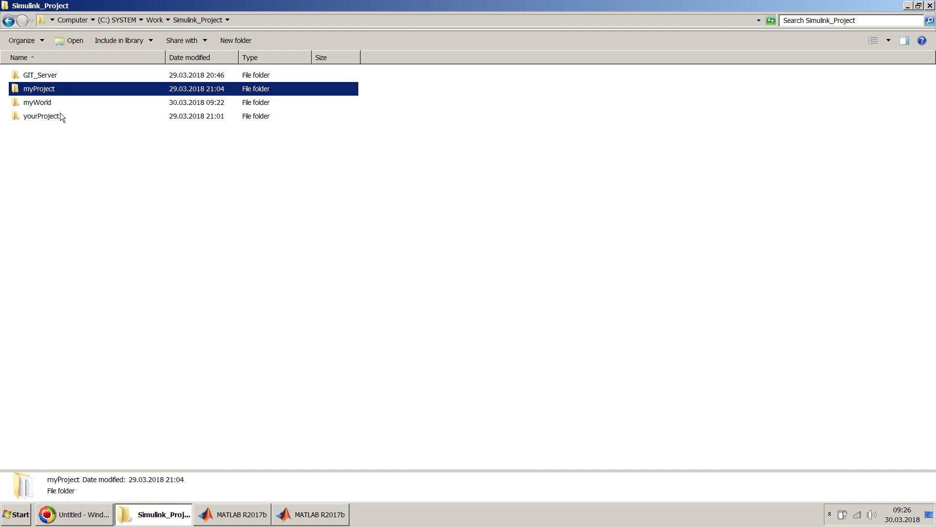
click(60, 102)
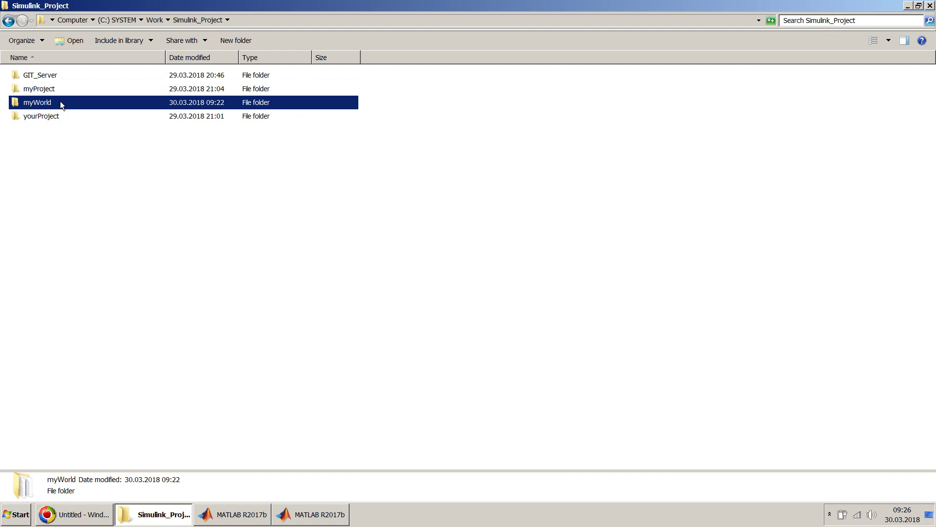
- Back in MATLAB, show the project's dependency analysis, undo the last project change and rerun the analysis
click(298, 518)
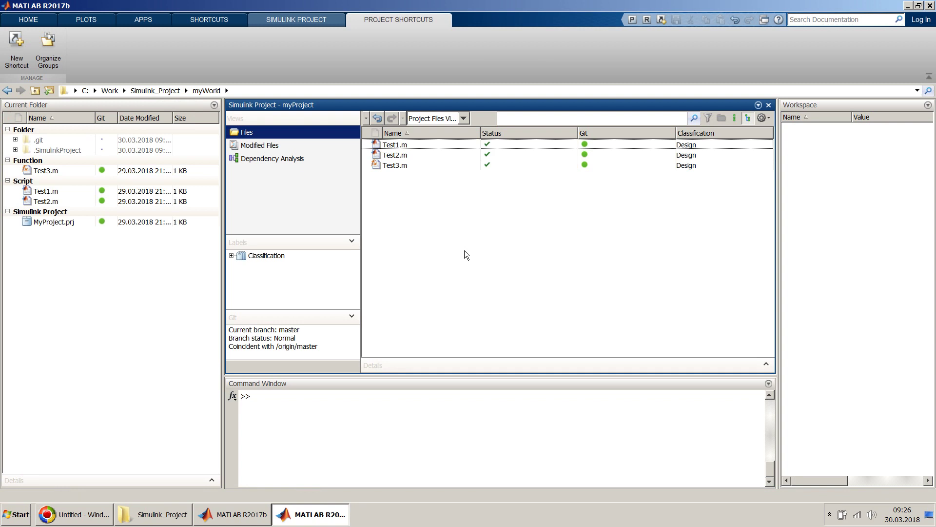
click(290, 164)
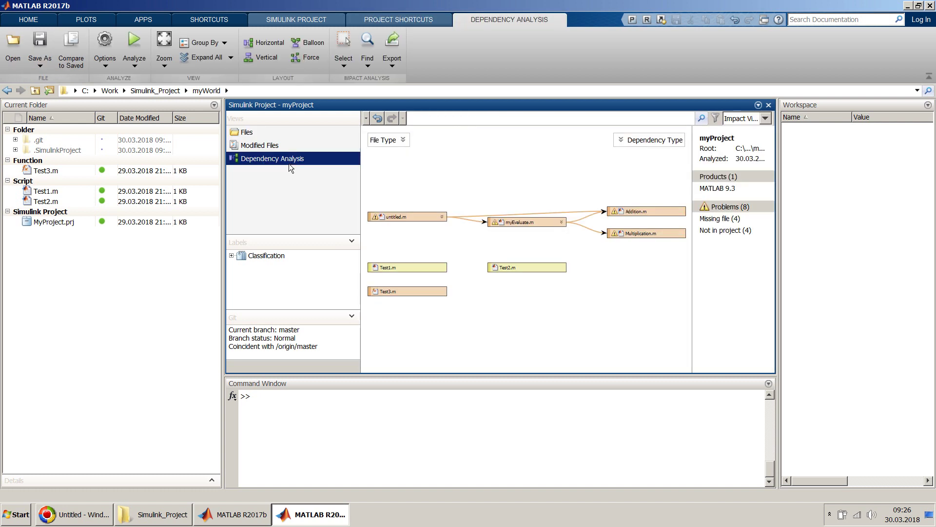
click(378, 118)
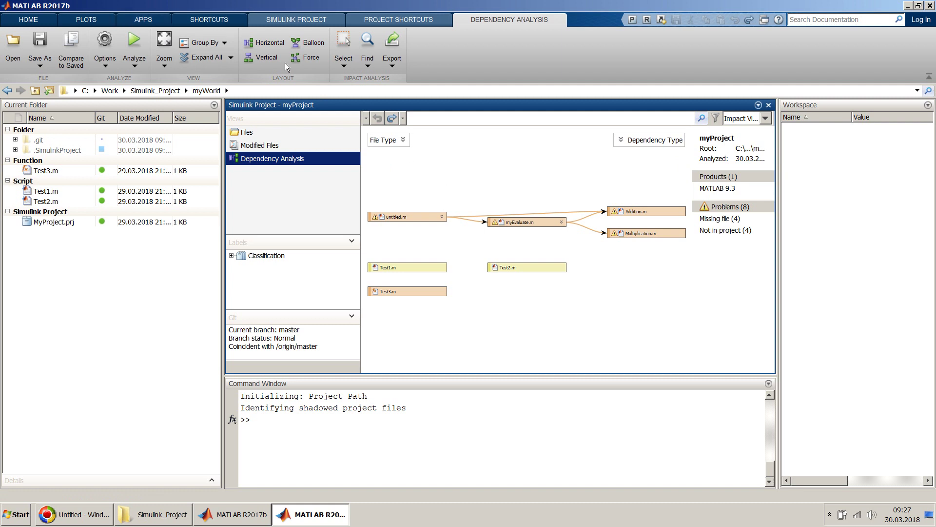
click(132, 44)
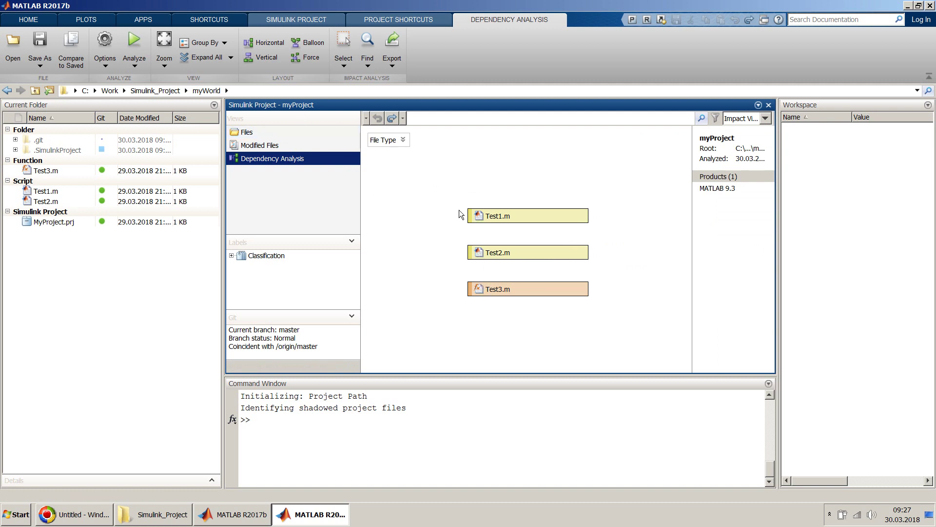
- Create a new function file named Addition.m among the project files
click(264, 133)
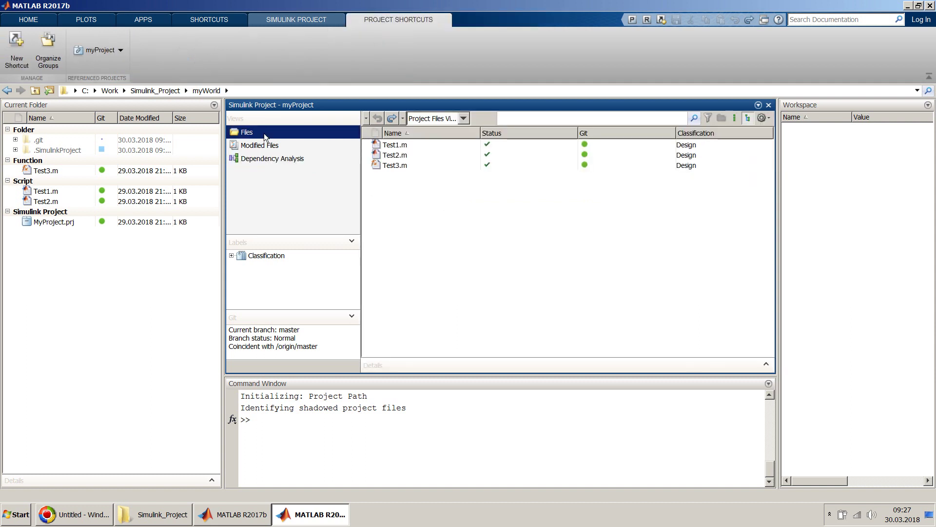
right_click(391, 204)
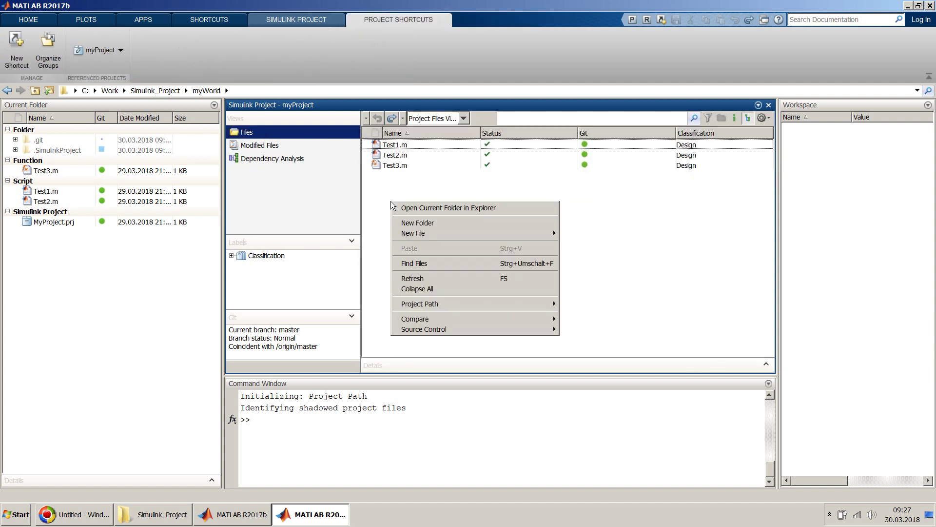
mouse_move(461, 236)
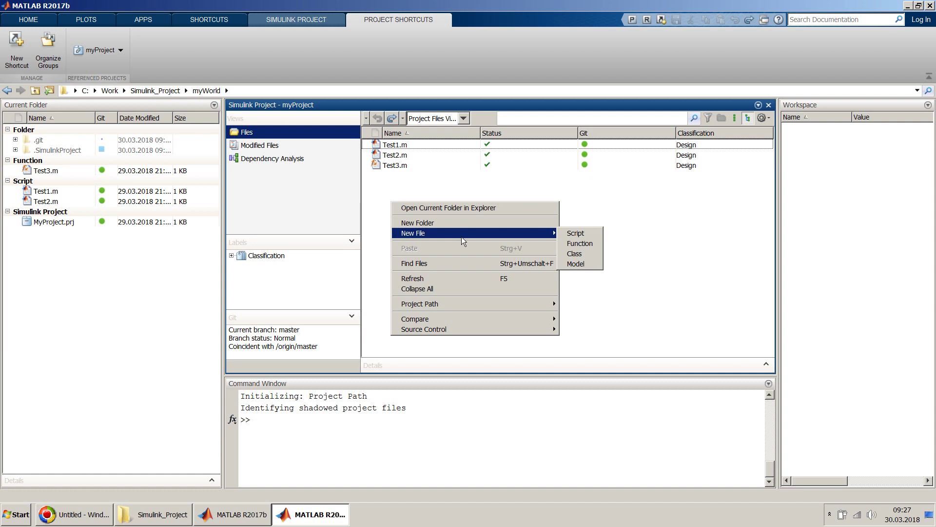
click(568, 242)
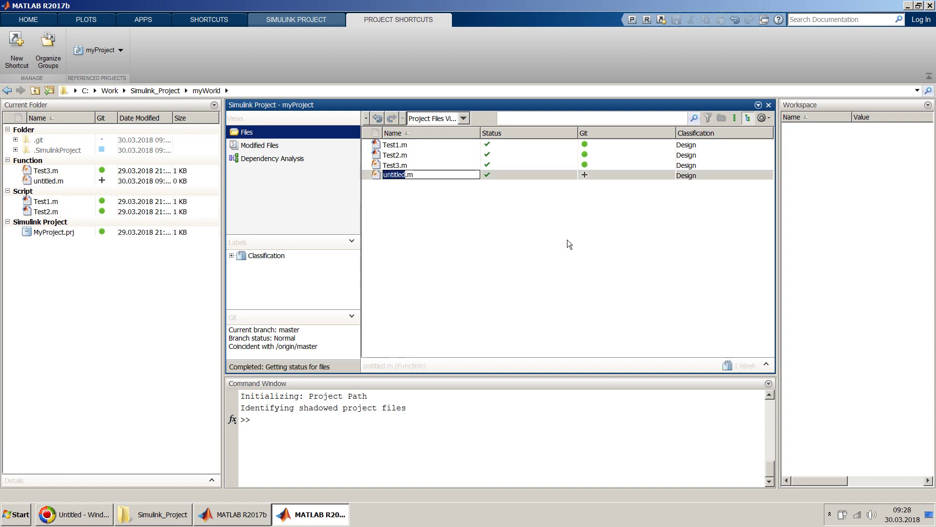
text(Add)
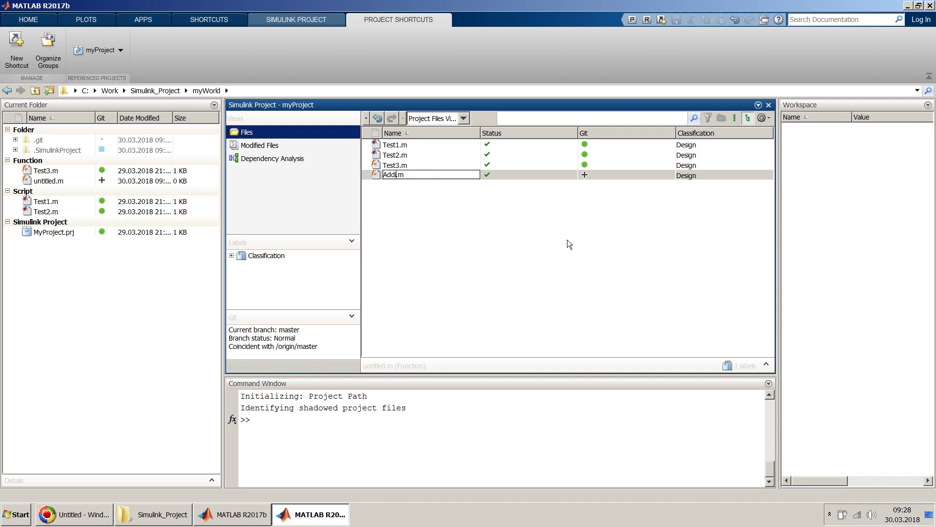
text(ition)
key(Return)
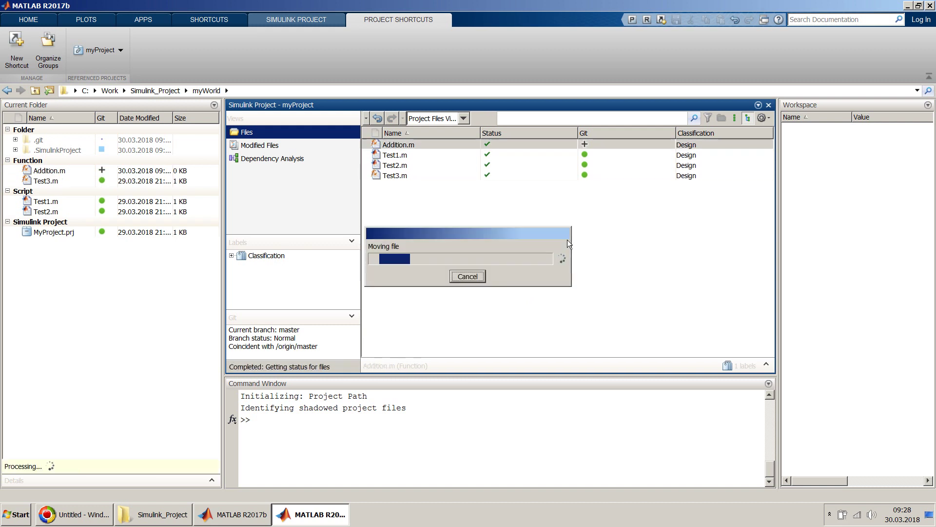
- Add another new function file to the project and name it Multiplication.m
right_click(431, 253)
mouse_move(509, 284)
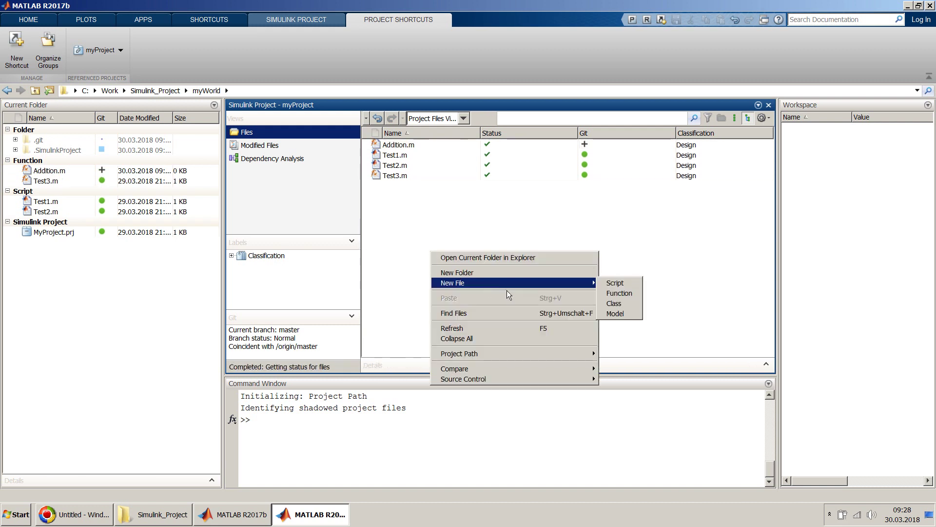
click(610, 293)
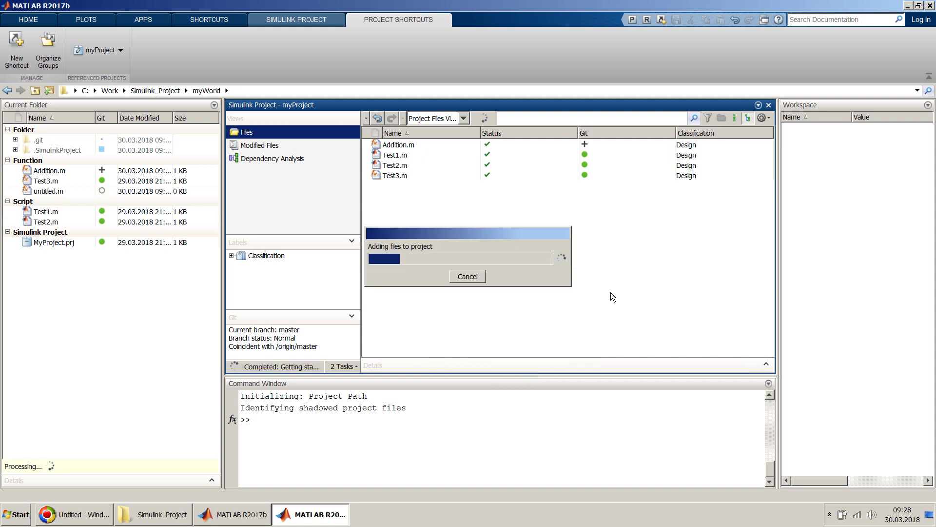
text(Multipl)
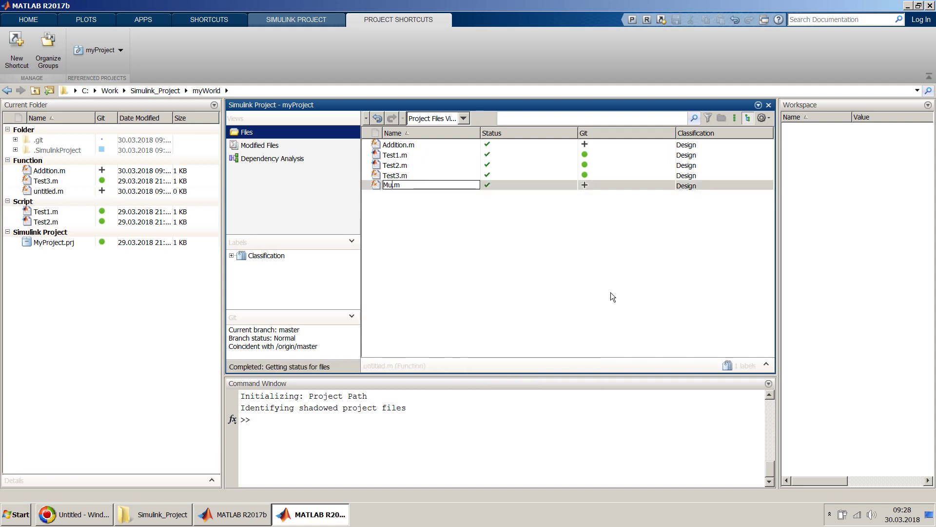
text(ication)
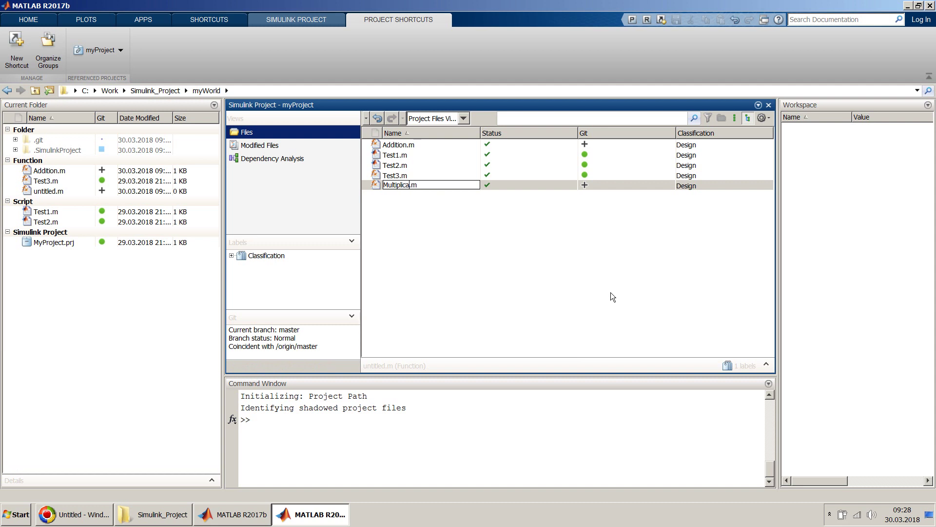
key(Return)
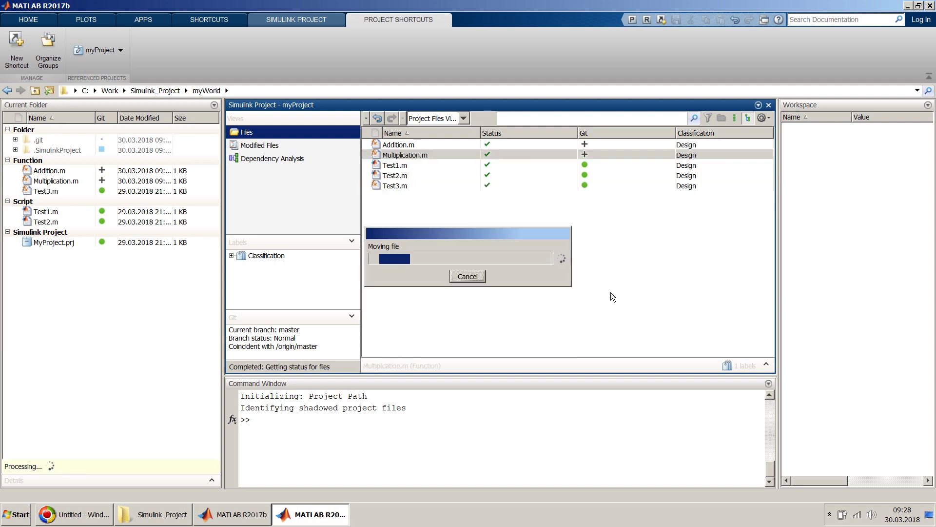
- Add a third new function file to the project and name it myExpression.m
right_click(422, 250)
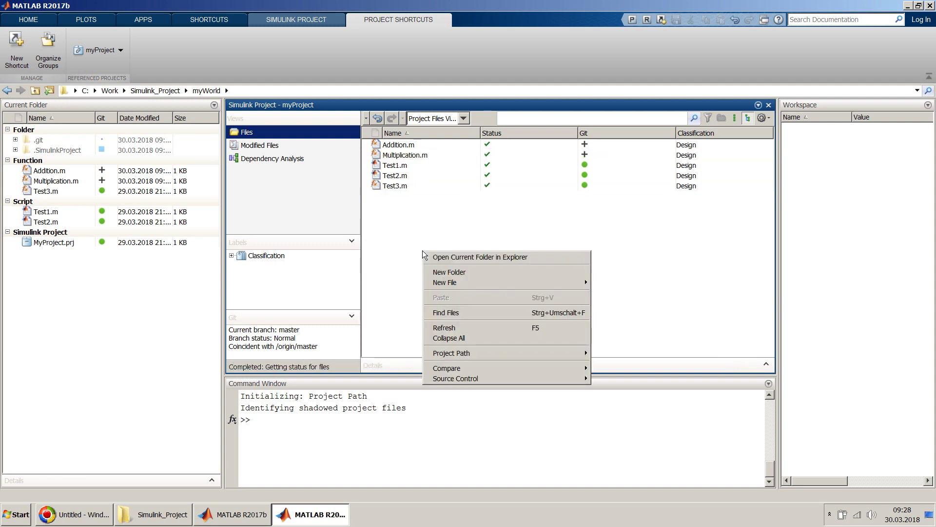
mouse_move(505, 285)
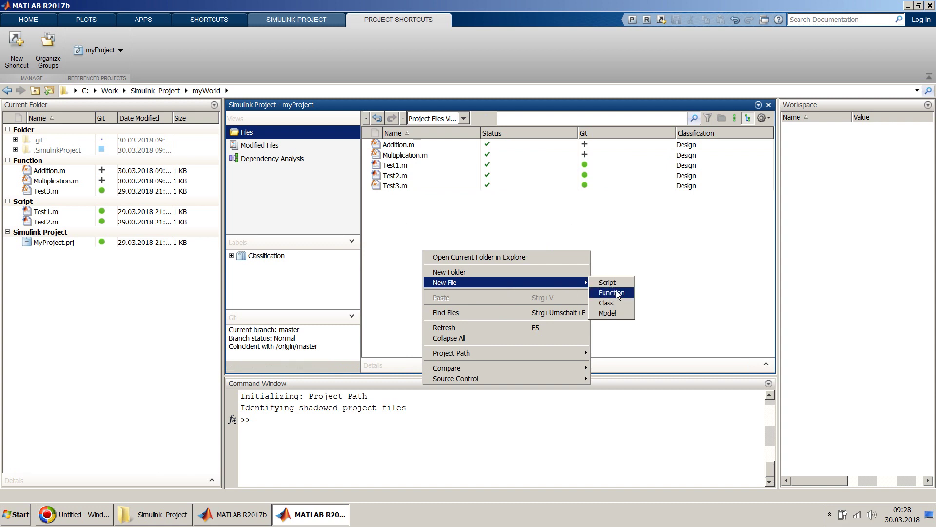
click(611, 293)
text(my)
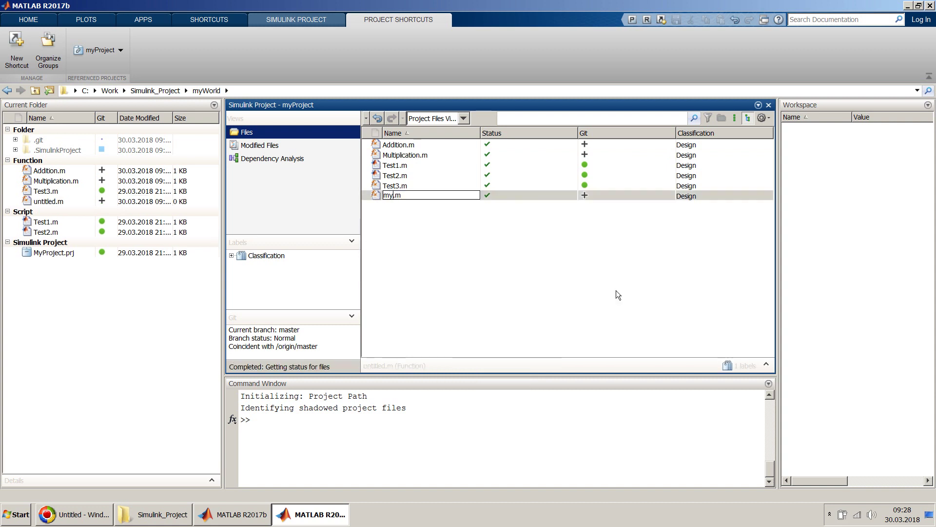
text(E)
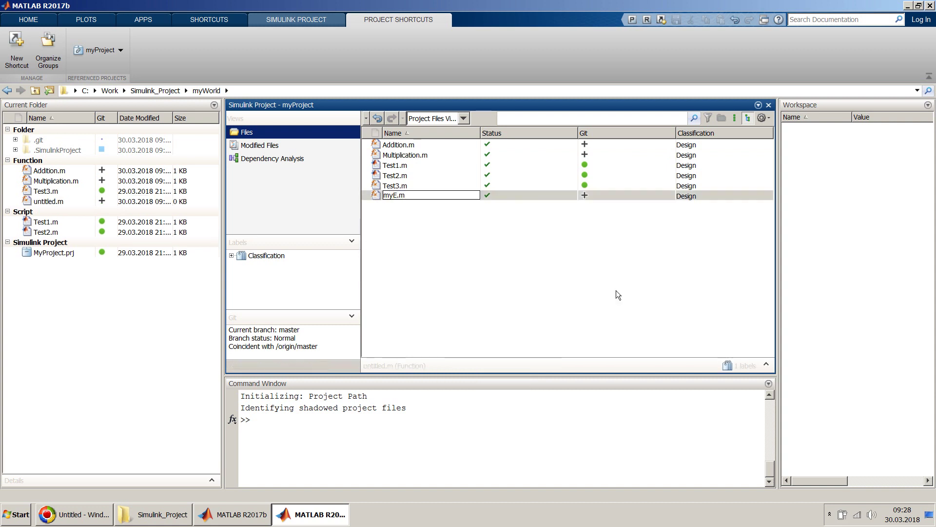
text(xpression)
key(Return)
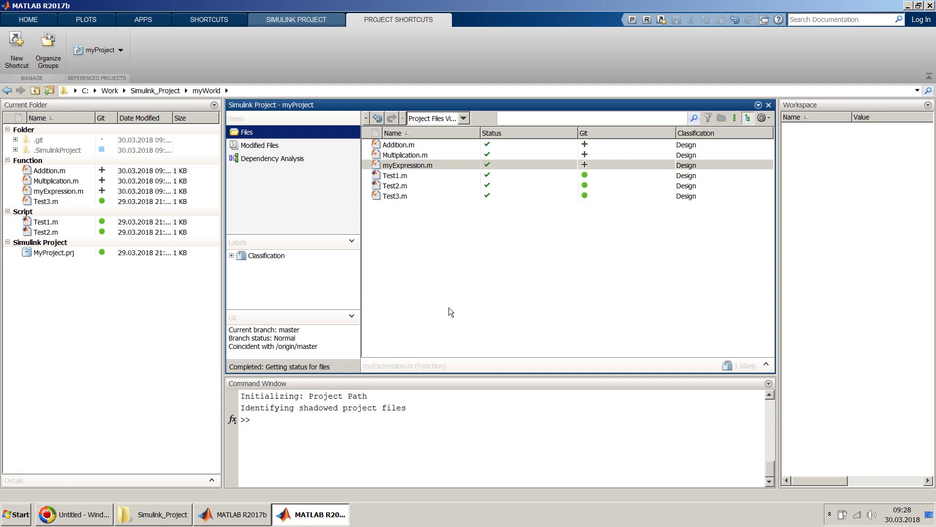
right_click(428, 213)
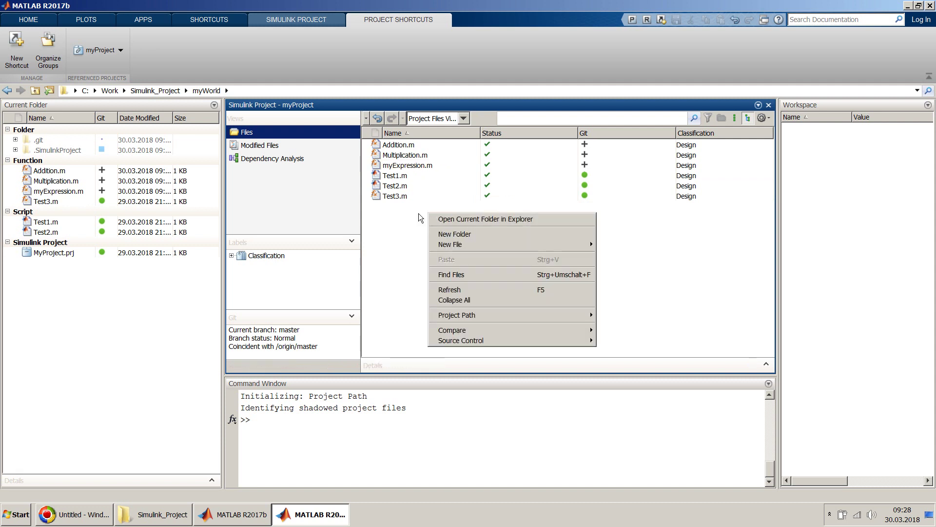
click(421, 217)
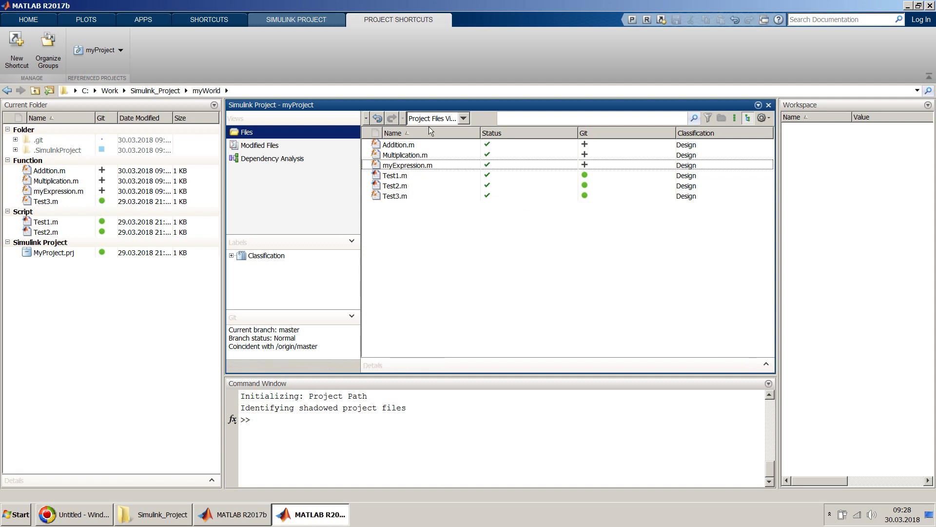
- Open Addition.m, reduce its function signature to the single output outputArg, and delete the outputArg2 assignment line
double_click(409, 142)
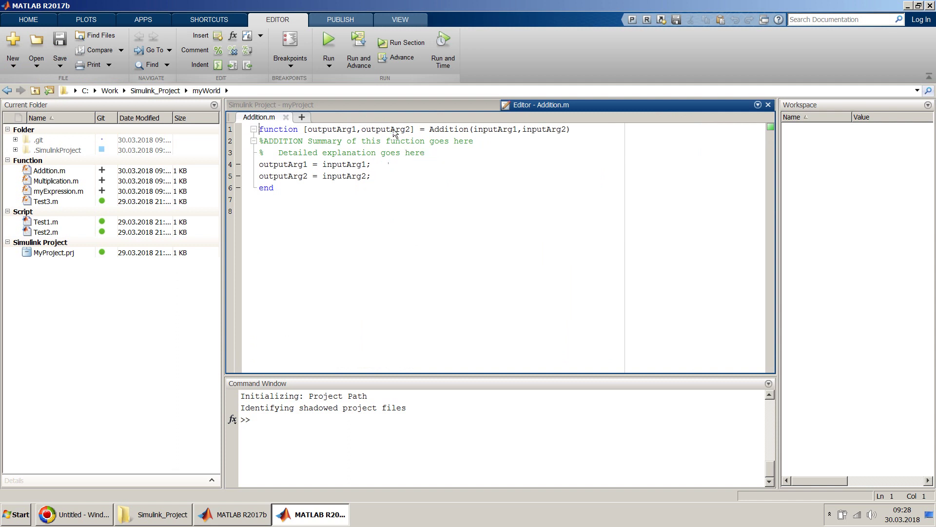
double_click(393, 129)
key(BackSpace)
key(BackSpace)
key(BackSpace)
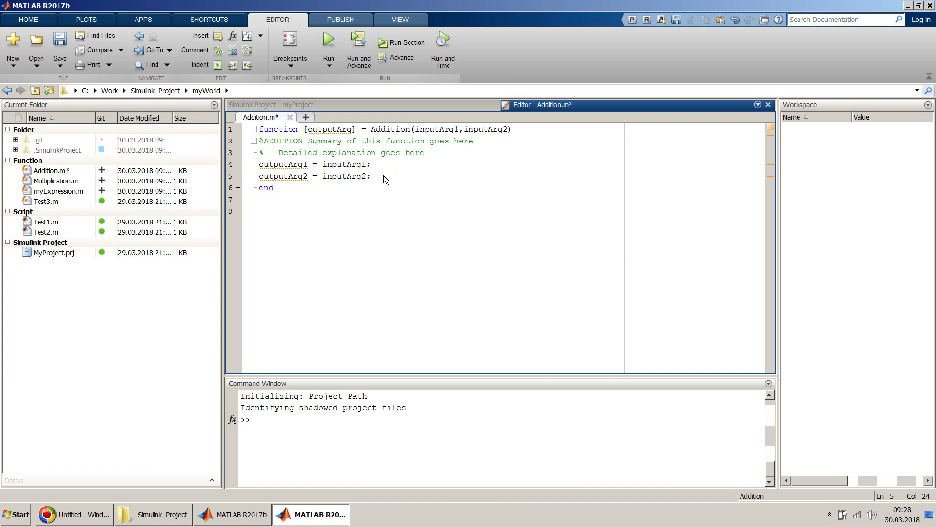
key(shift+Home)
key(BackSpace)
- Rewrite the remaining assignment as outputArg = inputArg1 + inputArg2; save Addition.m and return to the project file list
key(Up)
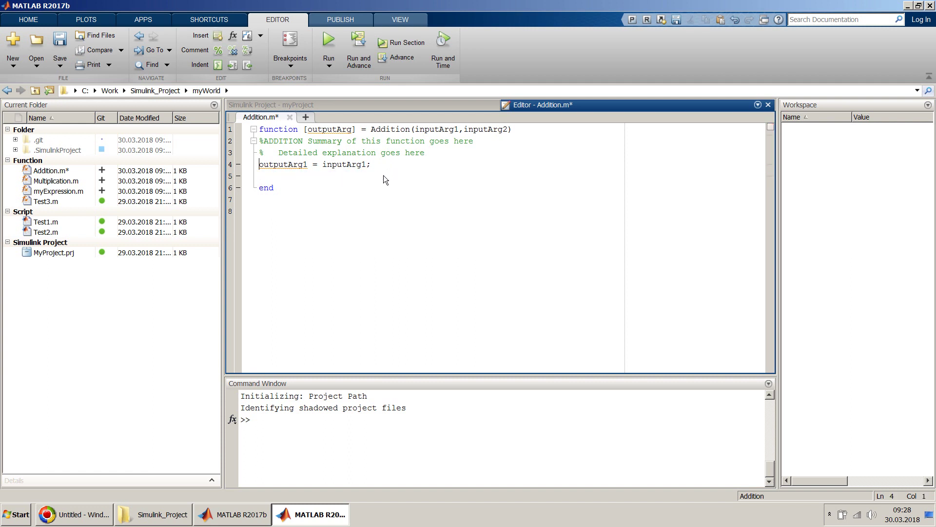
key(Right)
key(Right)
key(Right)
key(Right)
key(Right)
key(Right)
key(Right)
key(Right)
key(Right)
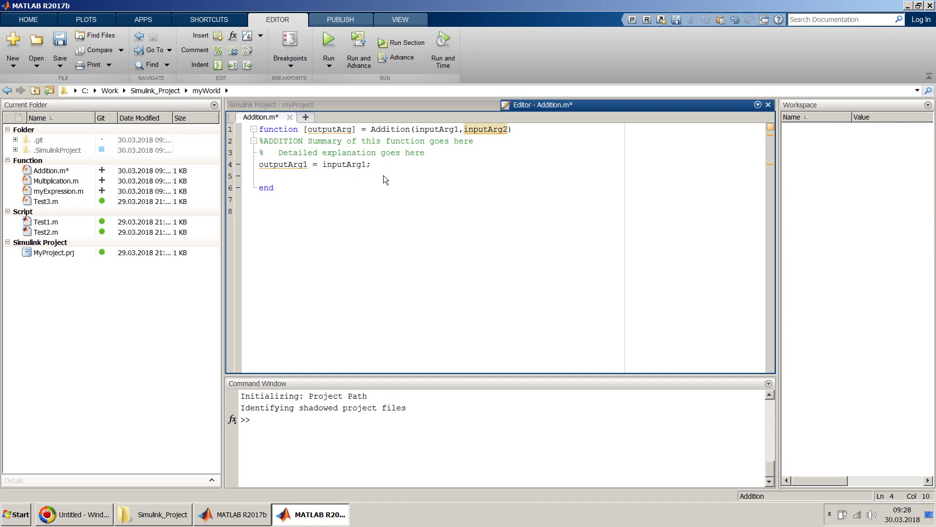
key(Delete)
key(End)
key(Left)
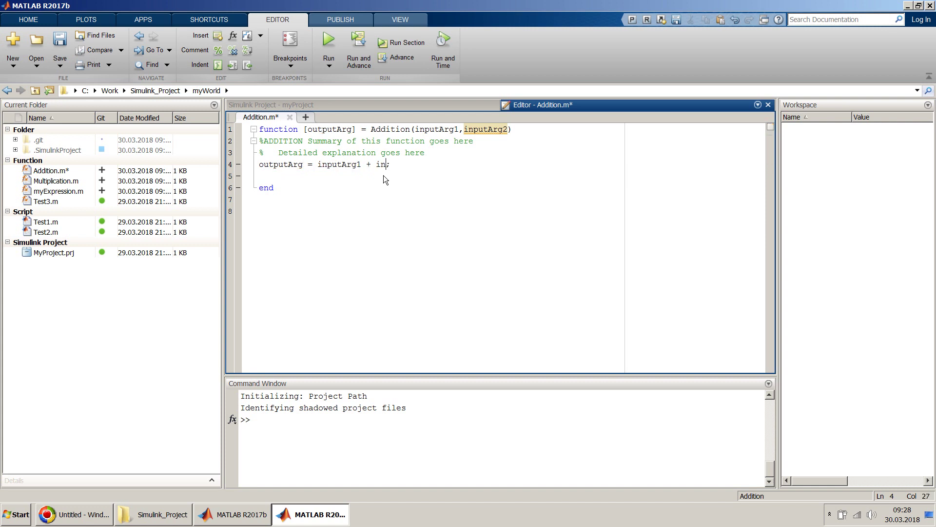
text(+ input)
key(Tab)
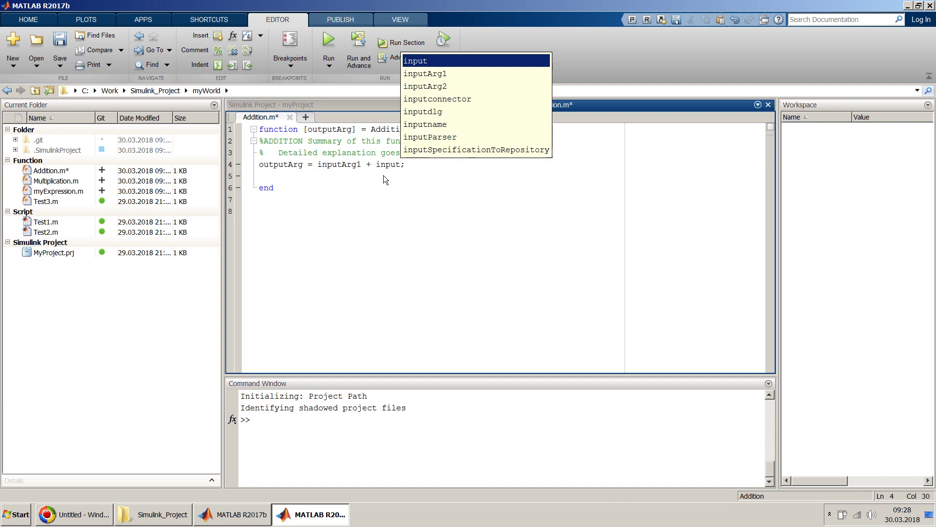
key(Down)
key(Down)
key(Return)
key(Down)
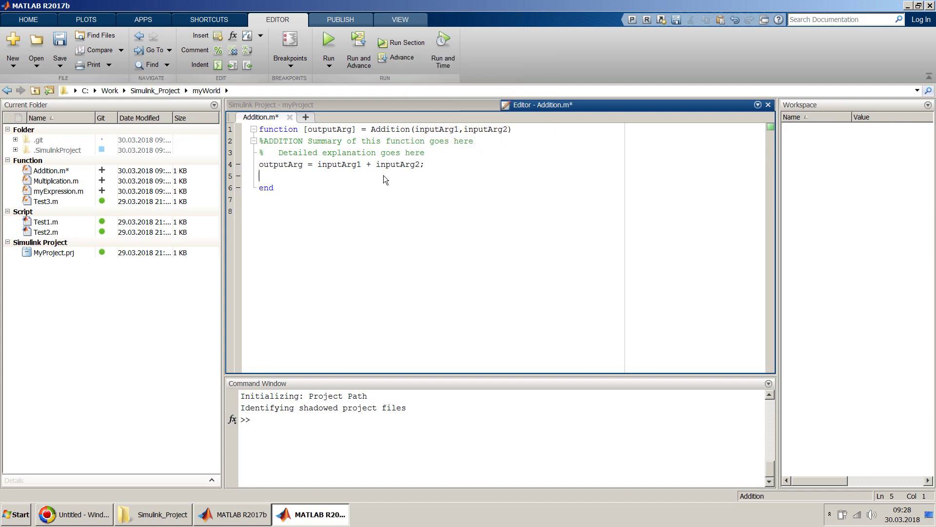
key(ctrl+s)
key(ctrl+Tab)
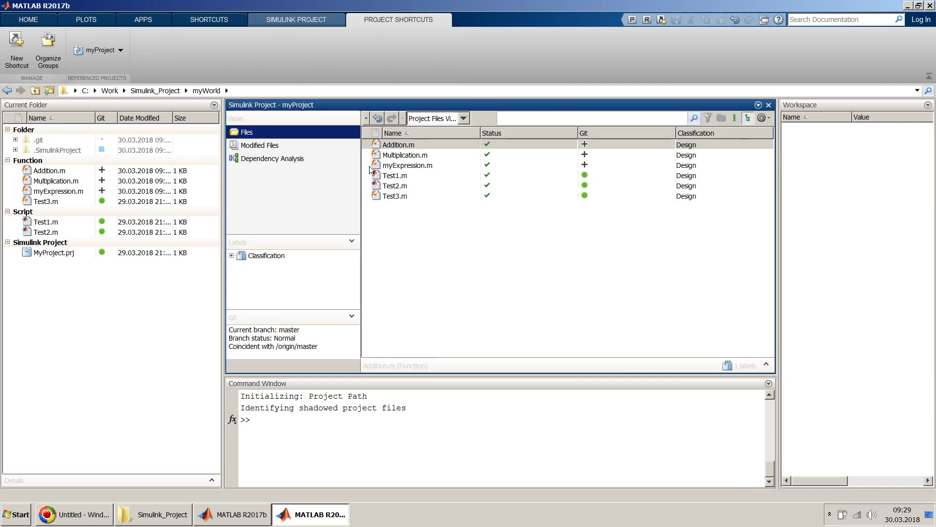
- Open Multiplication.m and reduce its function signature to the single output outputArg
double_click(392, 156)
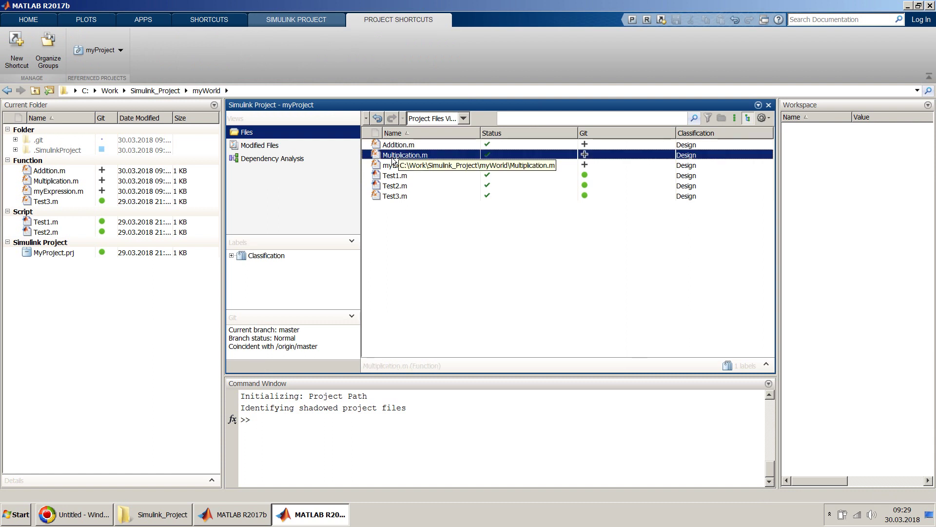
click(409, 129)
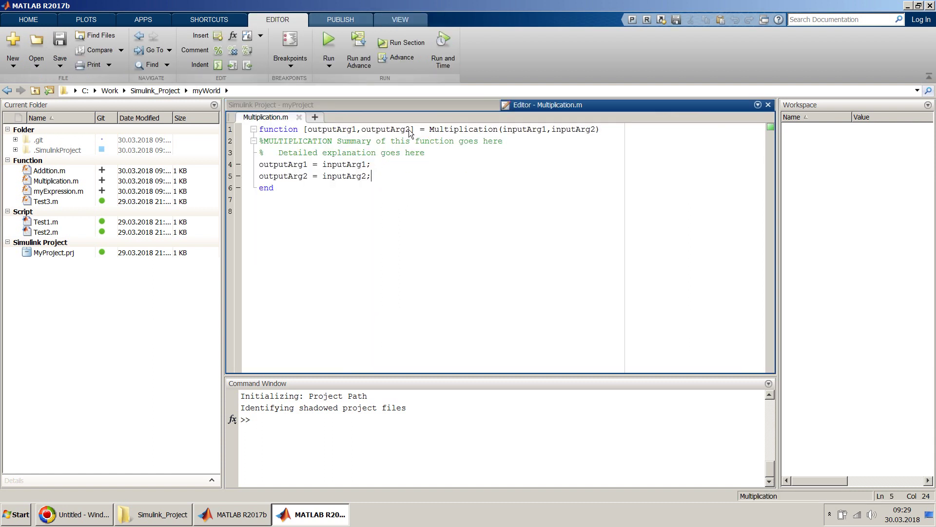
double_click(409, 130)
key(BackSpace)
key(BackSpace)
key(BackSpace)
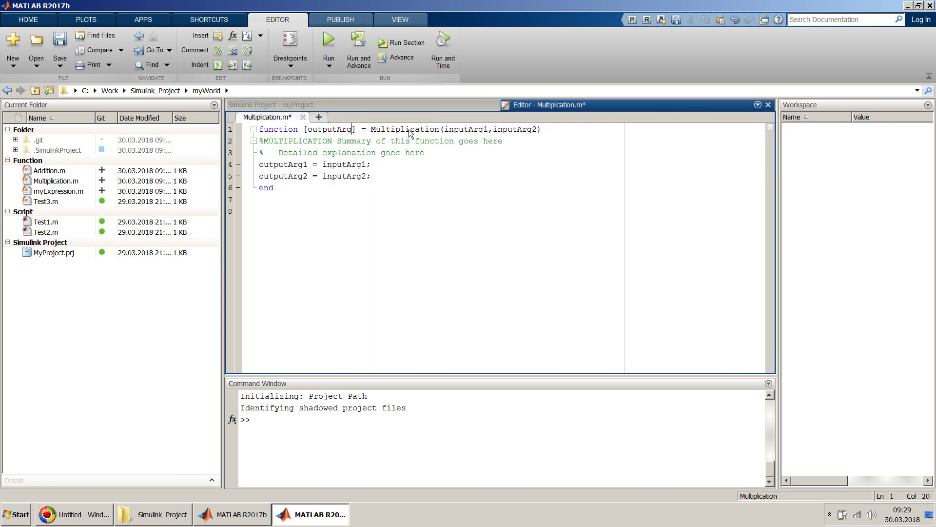
- Delete the outputArg2 assignment line from Multiplication.m
click(390, 177)
key(shift+Home)
key(BackSpace)
key(BackSpace)
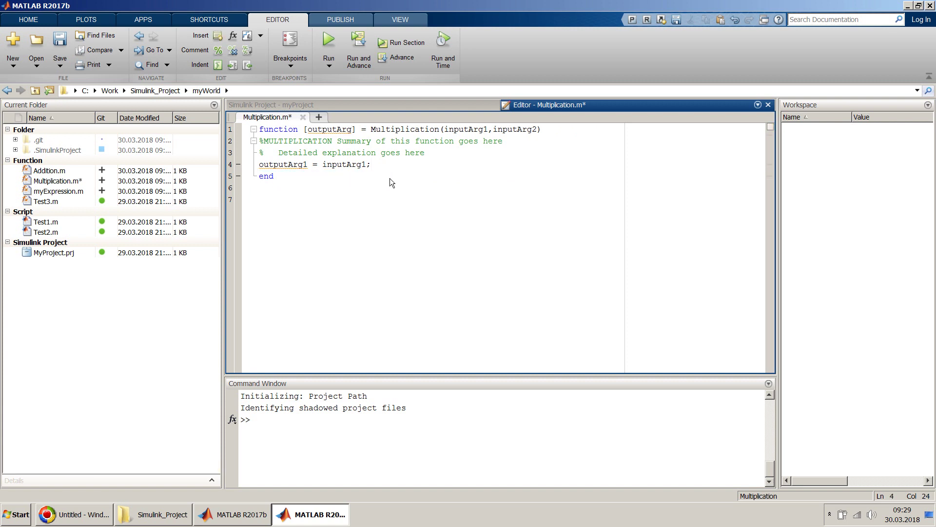
- Rewrite the remaining assignment as outputArg = inputArg1*inputArg2; save and close Multiplication.m
click(306, 165)
key(BackSpace)
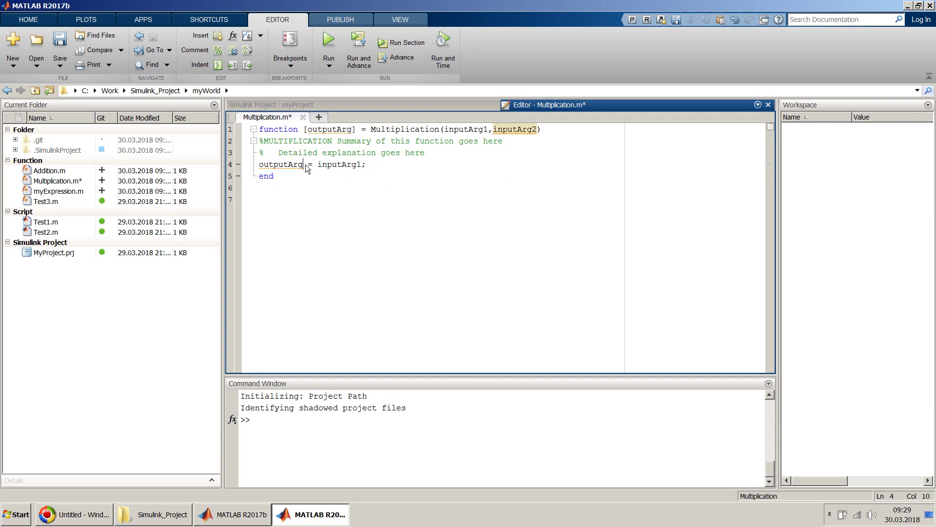
key(End)
key(Left)
text(*)
text(input)
text(Arg)
key(Tab)
key(Escape)
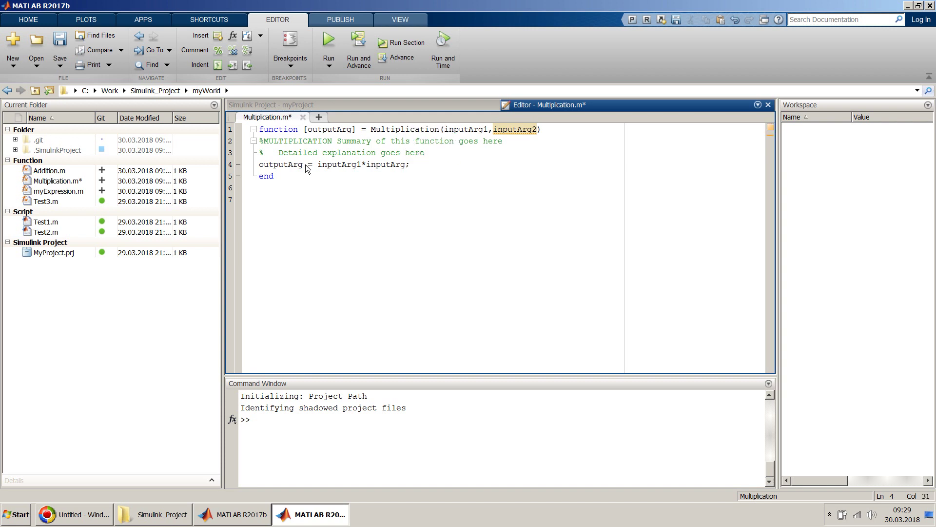
key(Tab)
key(Down)
key(Return)
key(ctrl+s)
key(ctrl+w)
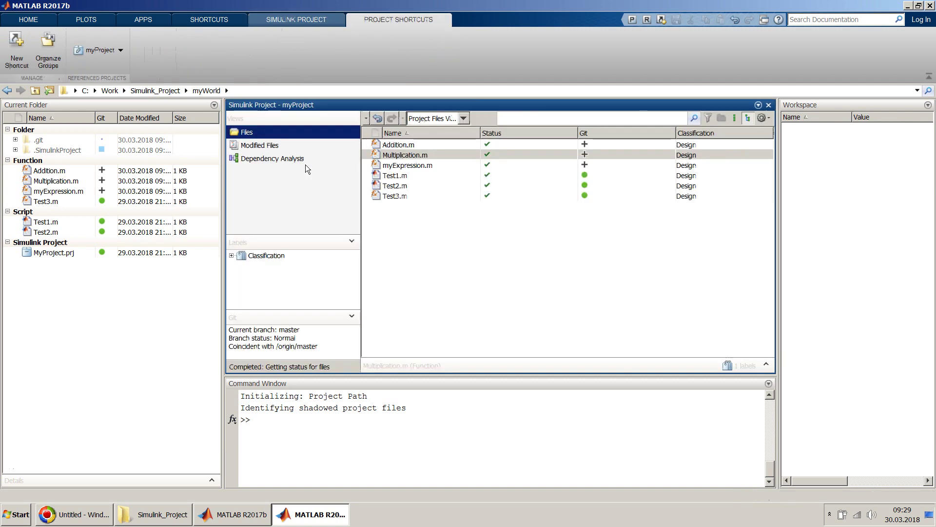
- Open myExpression.m and reduce its function signature to the single output outputArg
click(402, 167)
double_click(400, 166)
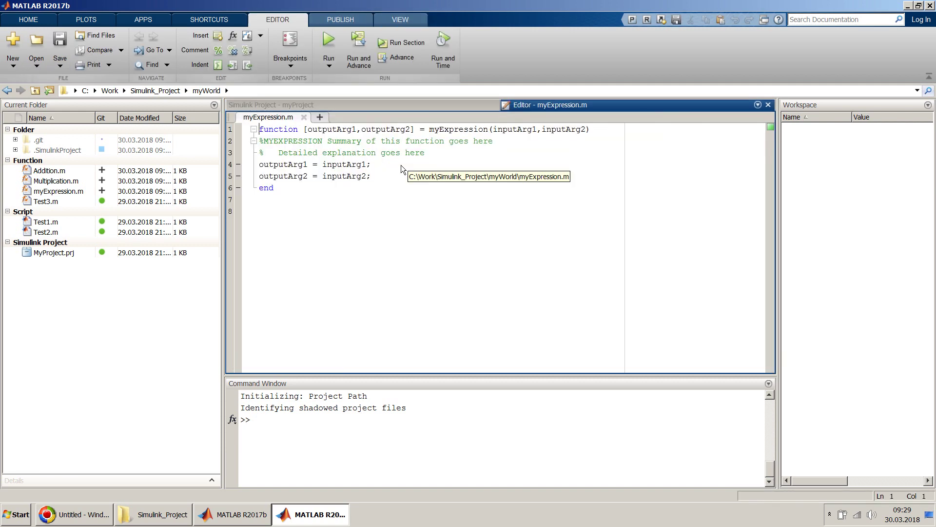
double_click(400, 129)
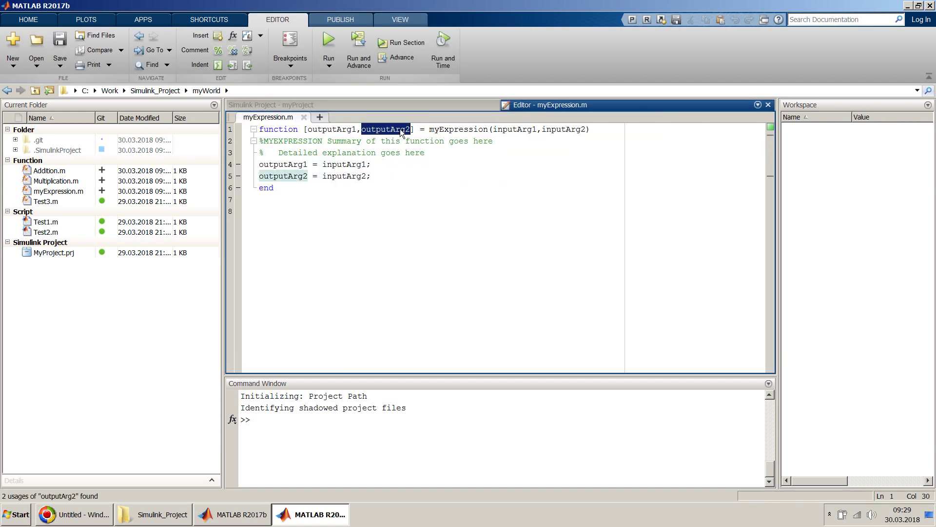
key(BackSpace)
key(BackSpace)
key(BackSpace)
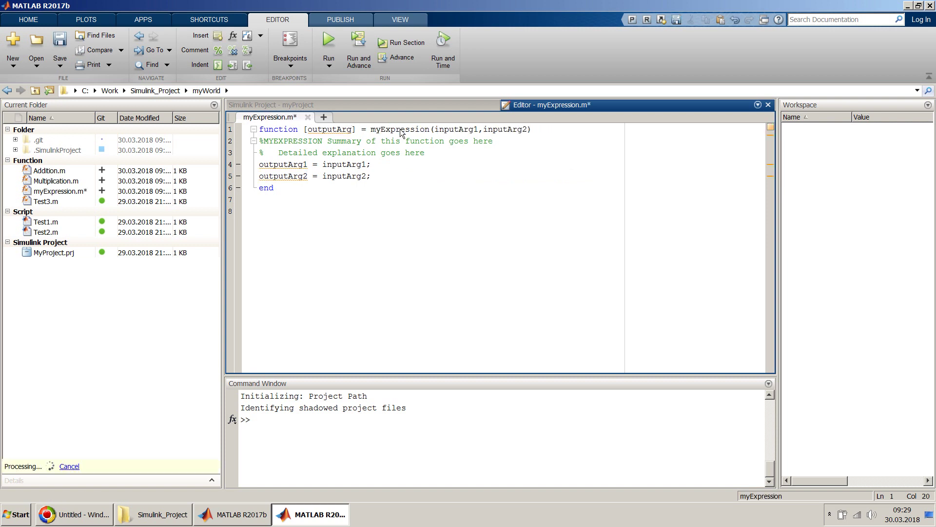
- Clear the outputArg2 assignment in myExpression.m, leaving an empty line above end
key(Down)
key(Down)
key(Down)
key(Down)
key(shift+Home)
key(BackSpace)
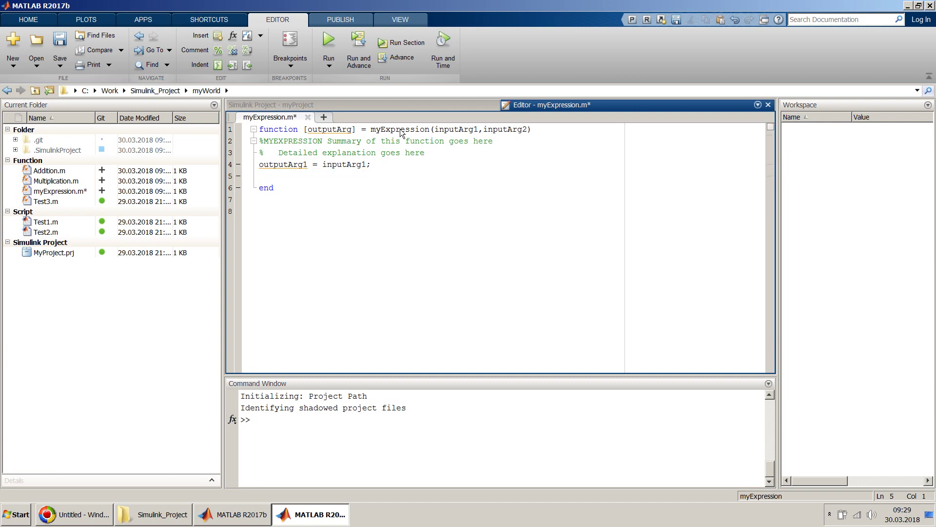
- Rewrite the remaining assignment in myExpression.m as outputArg = Addition(inputArg1, inputArg2);
key(Up)
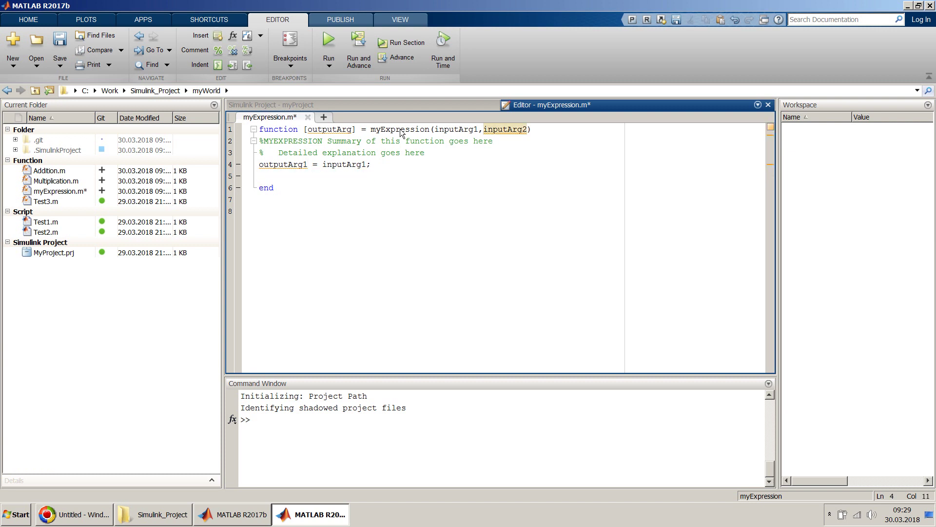
key(BackSpace)
key(Right)
key(Right)
key(Right)
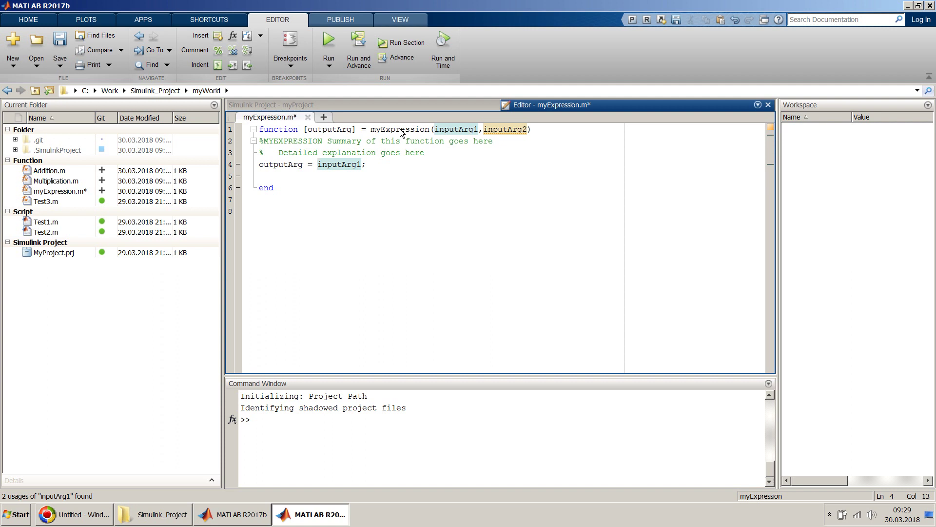
text(Addition)
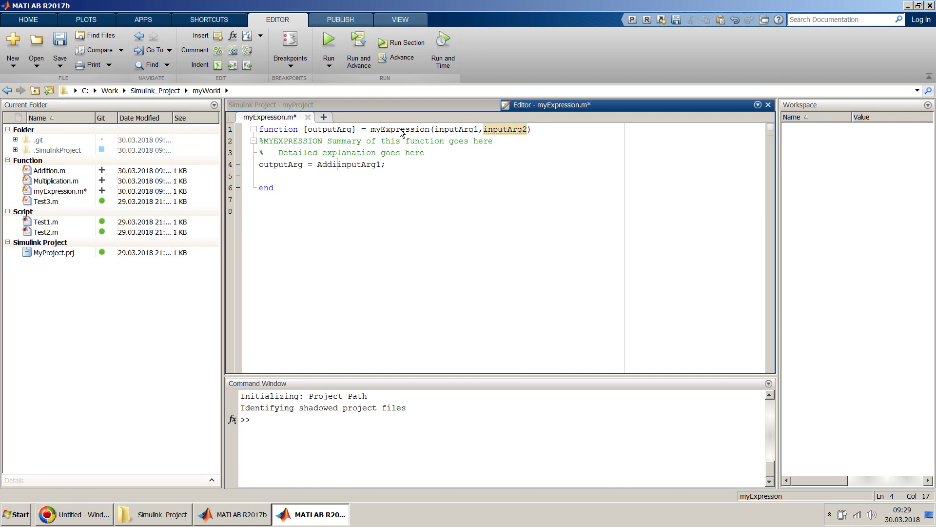
text(()
key(shift+End)
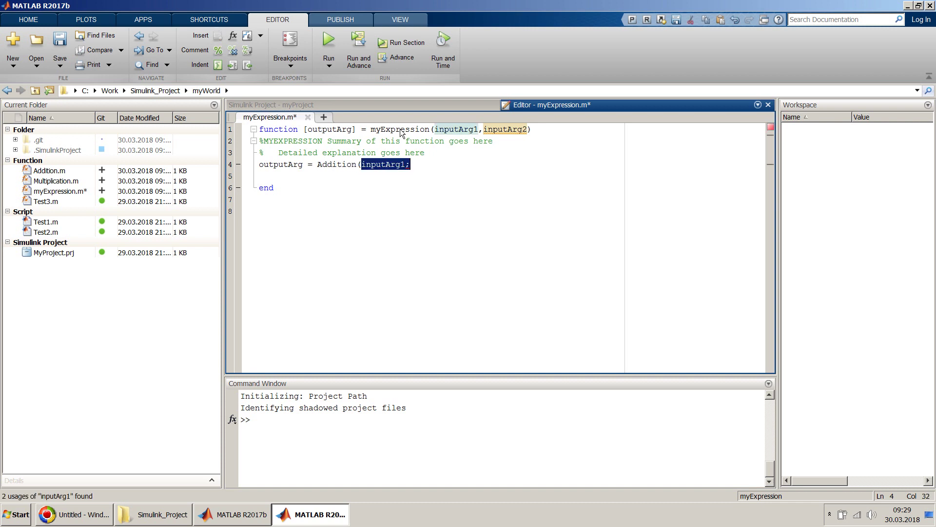
key(shift+Left)
key(Right)
text(inputArg1))
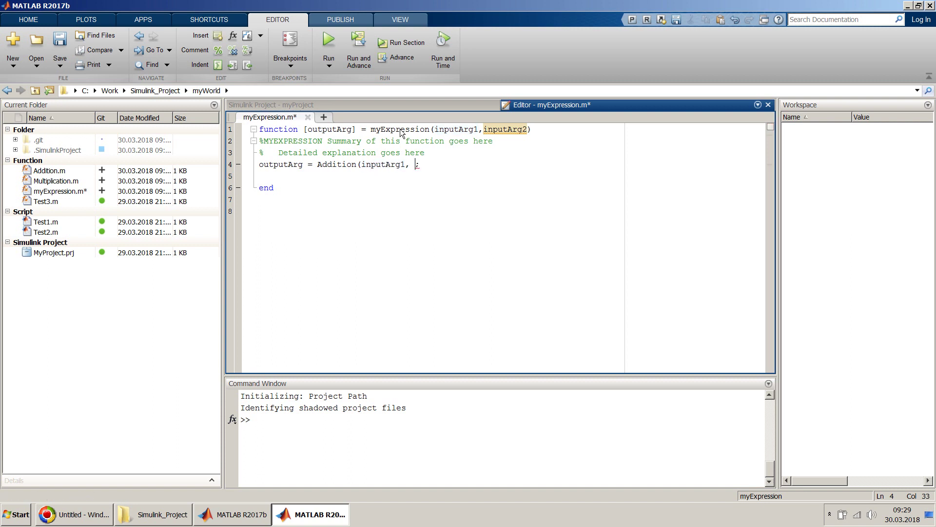
key(Left)
key(BackSpace)
text(2)
key(Right)
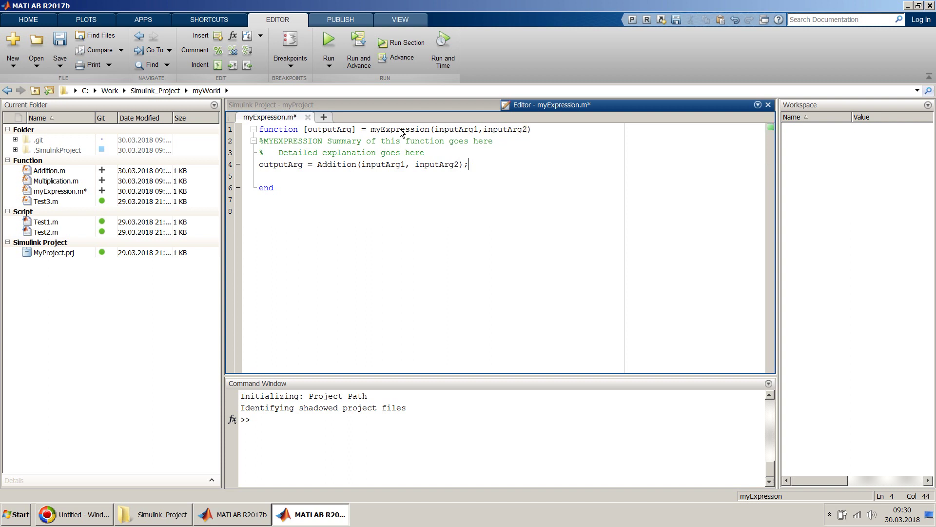
- Duplicate the Addition assignment onto the empty line below and add a blank line after it
key(shift+Home)
key(ctrl+c)
key(Down)
key(ctrl+v)
key(Return)
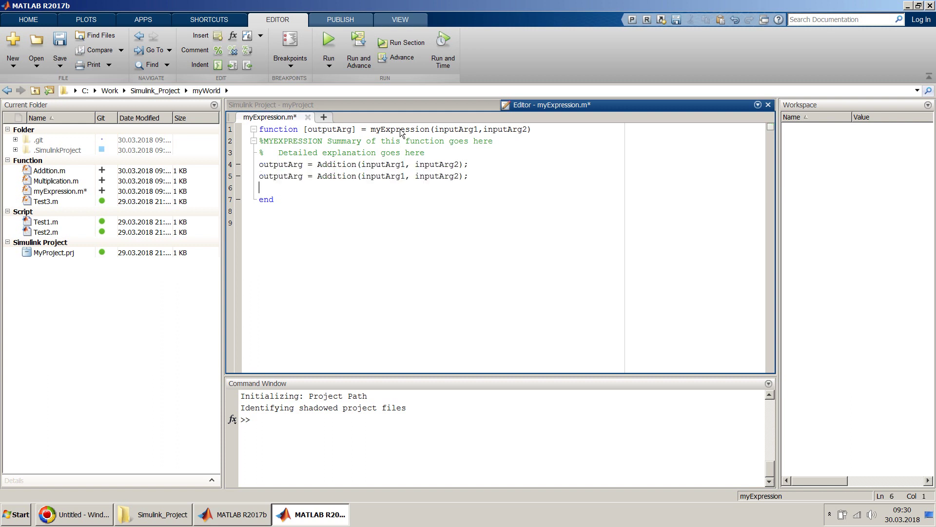
- Replace the Addition function name in the duplicated line with Multiplication, with no space before its opening parenthesis
key(Up)
key(ctrl+Right)
key(Delete)
key(Delete)
key(Delete)
key(Delete)
key(Delete)
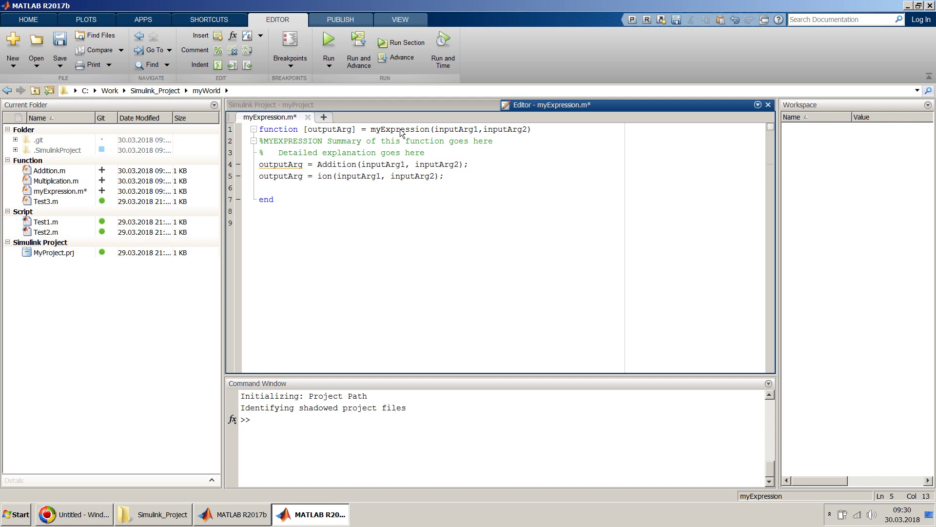
key(Delete)
key(Delete)
key(Delete)
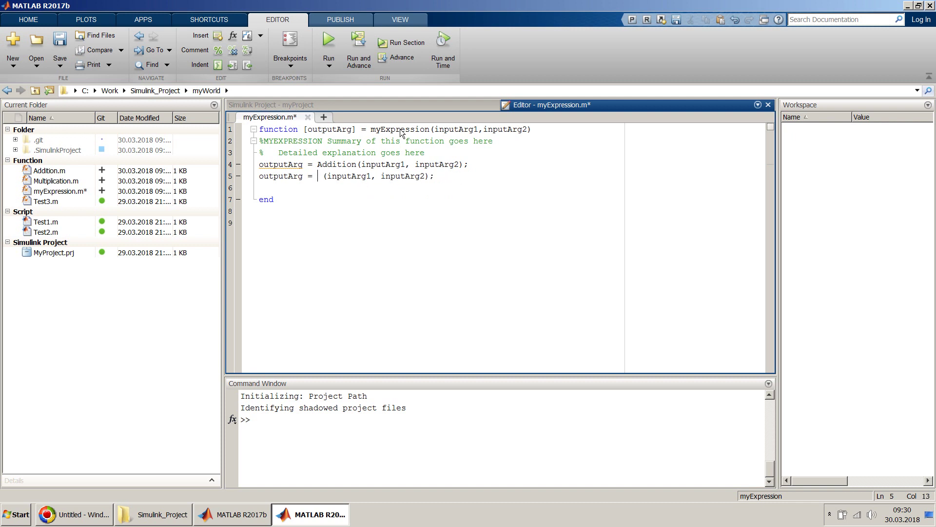
text(Mult)
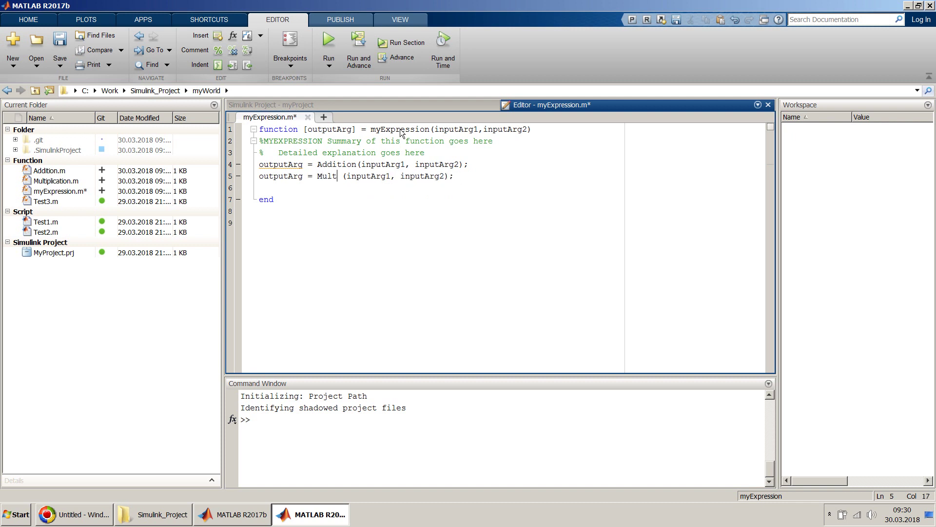
text(i)
key(Tab)
key(Return)
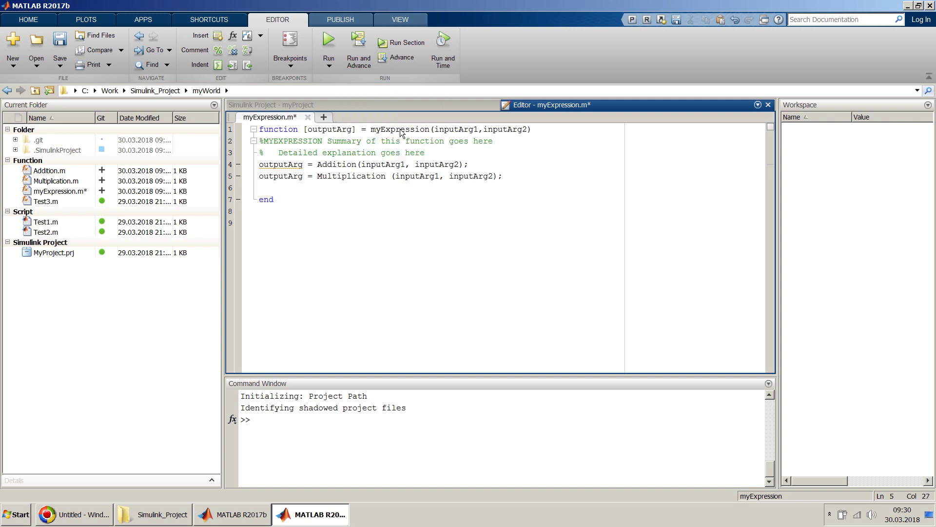
key(Delete)
- Extend the second assignment to outputArg = outputArg - Multiplication(inputArg1, inputArg2); save myExpression.m and return to the project file list
double_click(292, 177)
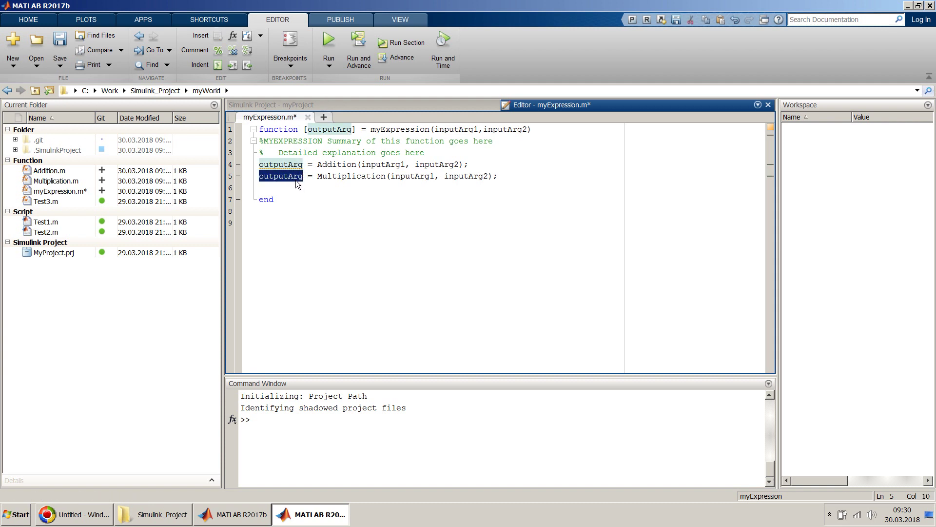
click(316, 177)
key(ctrl+v)
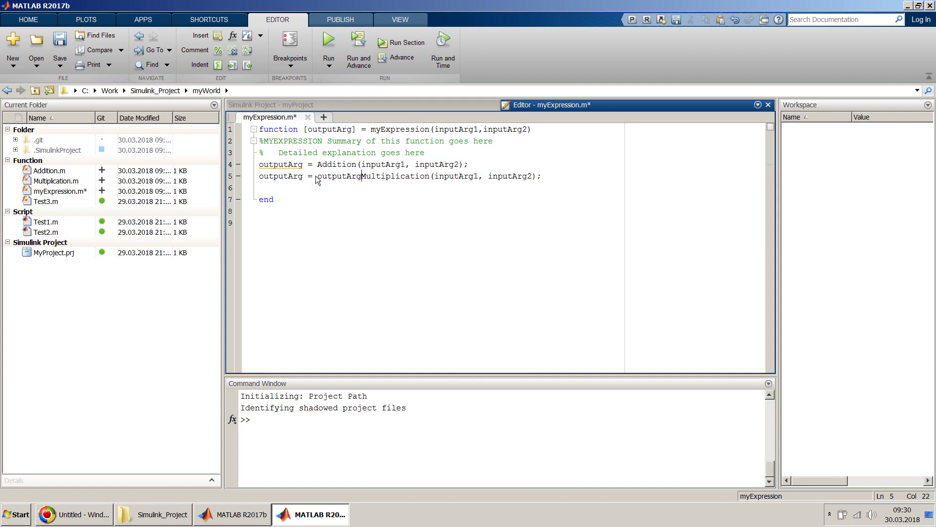
text(-)
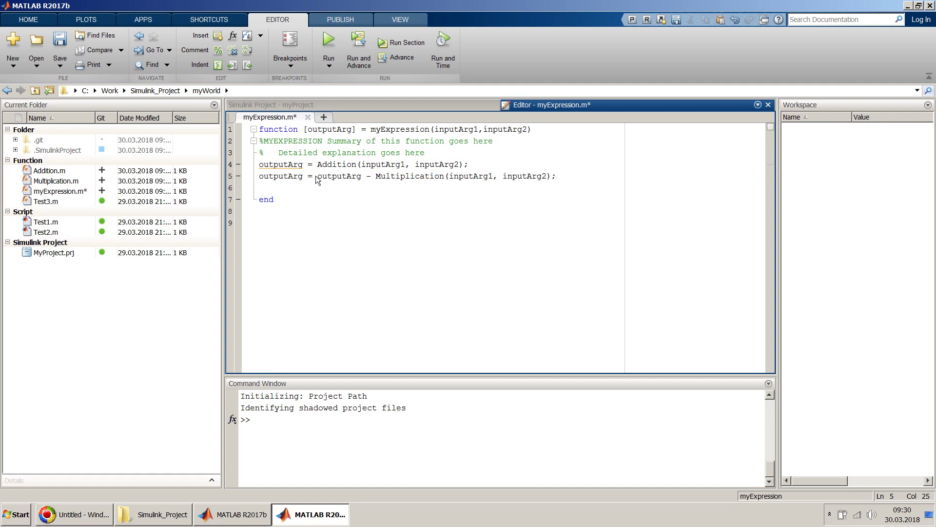
key(ctrl+s)
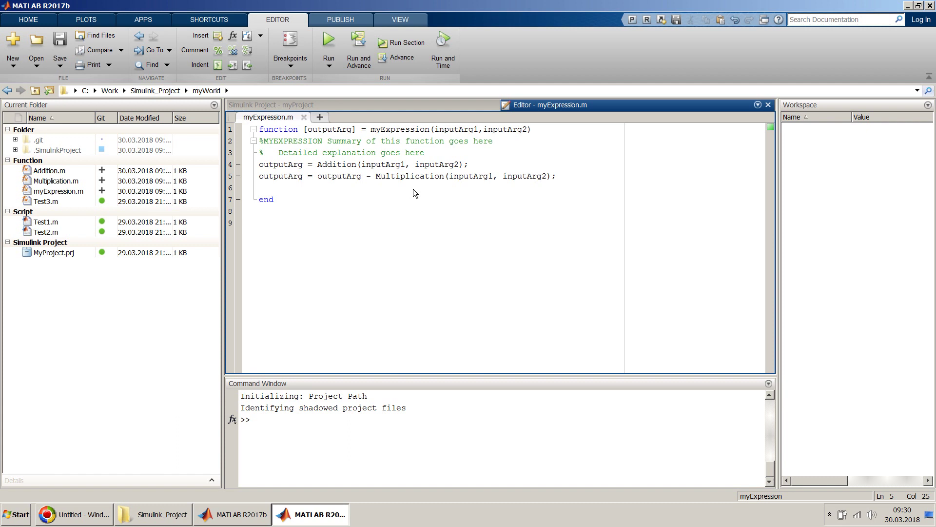
key(ctrl+Page_Up)
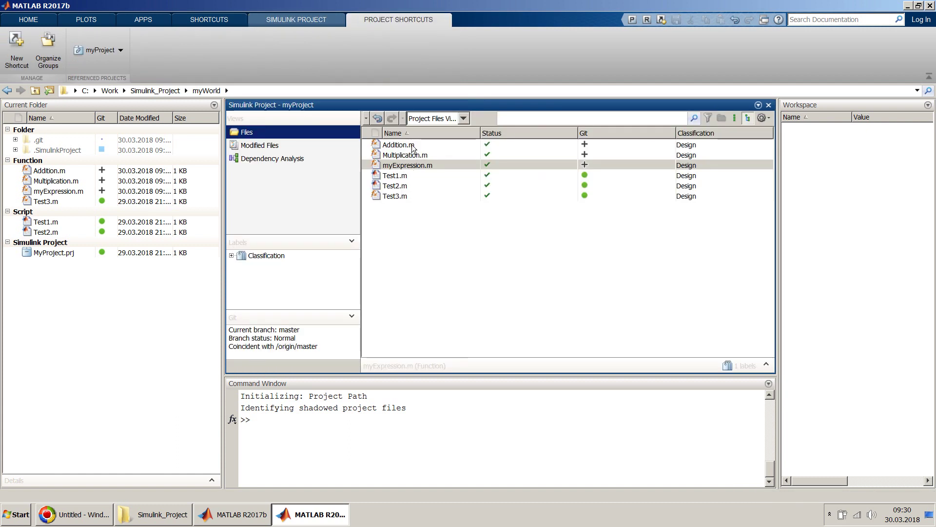
- Switch to the project's Dependency Analysis view and analyze the dependencies of the project files
click(455, 283)
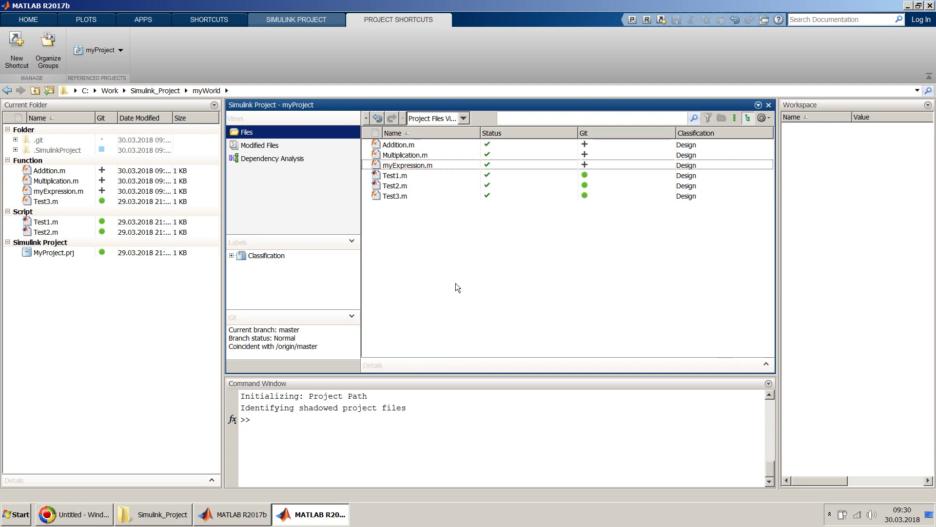
click(267, 159)
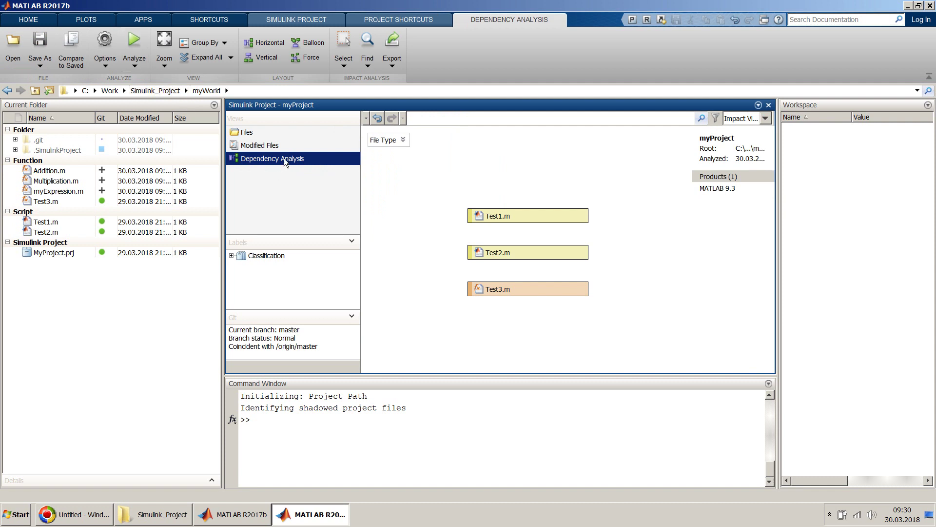
click(137, 42)
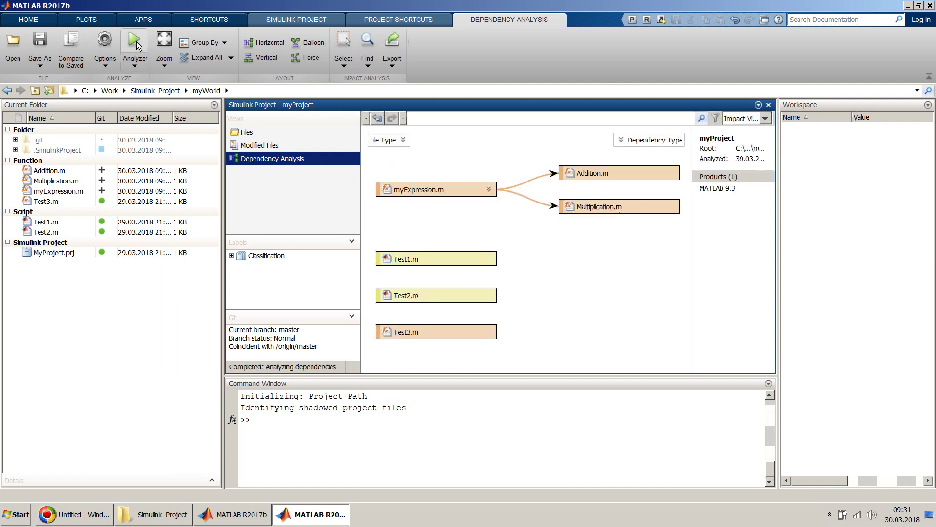
click(135, 66)
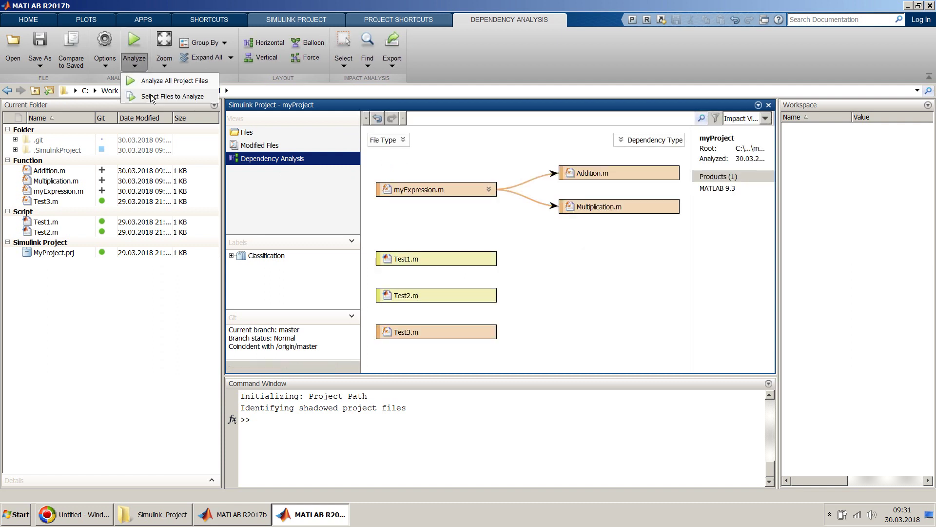
click(134, 40)
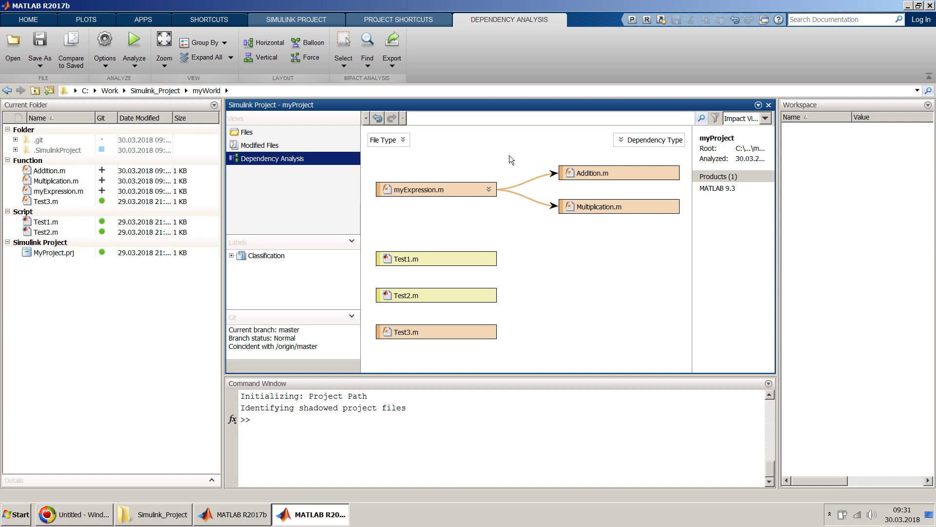
- Expand myExpression.m in the dependency graph to examine its calling lines, and expand the File Type legend
click(488, 189)
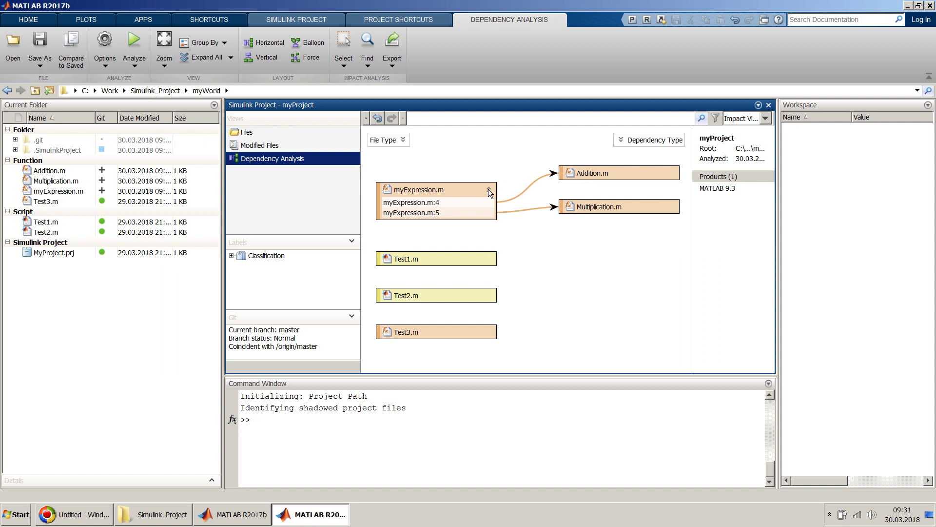
click(444, 203)
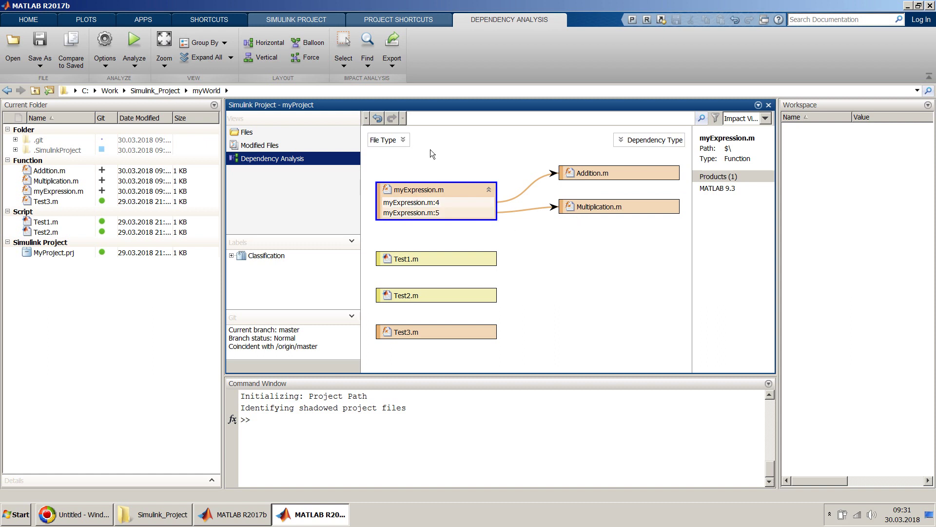
click(403, 140)
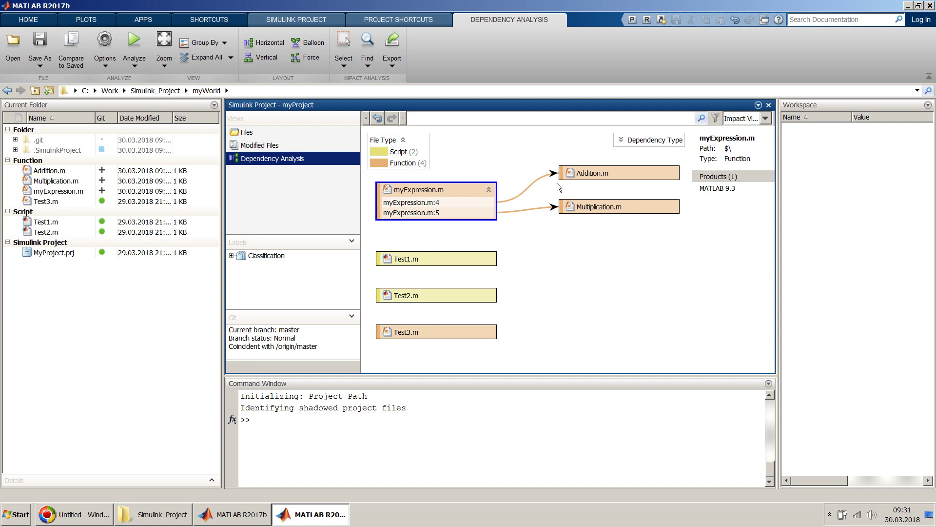
- Expand the Dependency Type legend to examine it, and collapse the File Type legend and the myExpression.m node in the graph
click(621, 141)
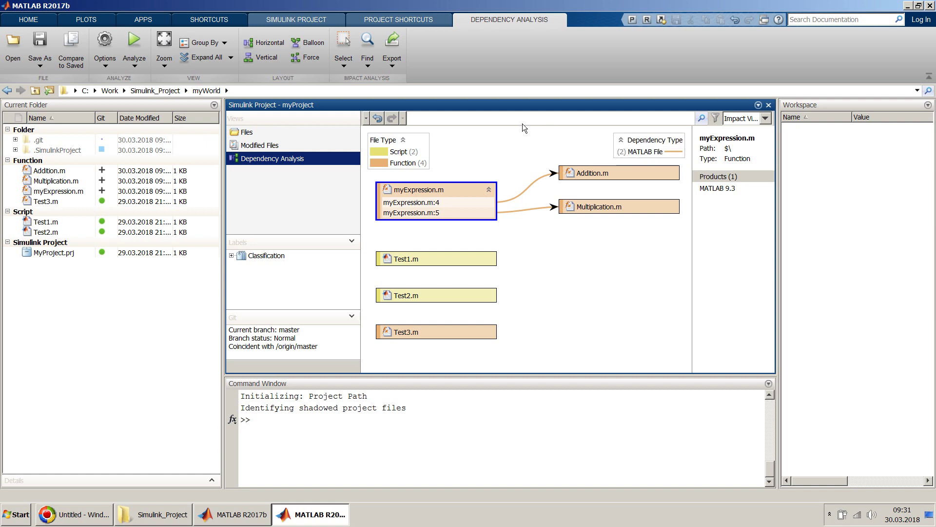
click(514, 143)
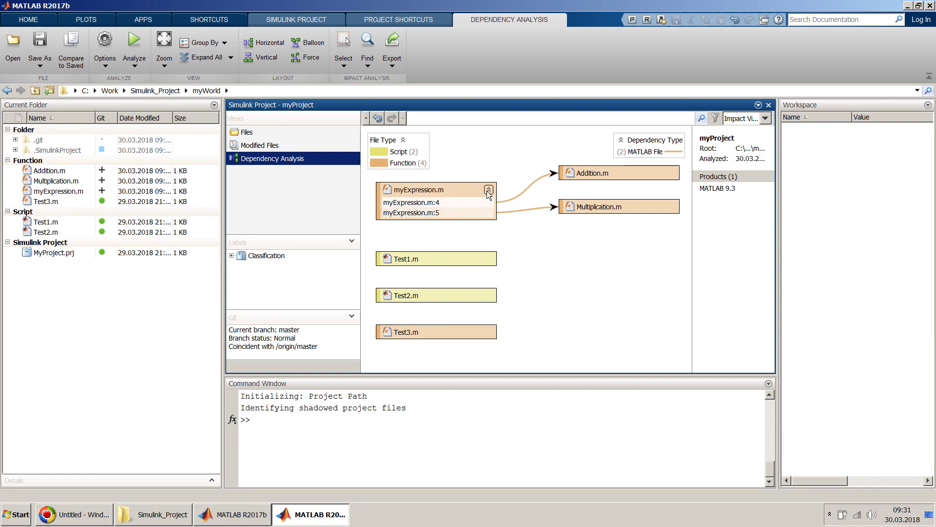
click(403, 140)
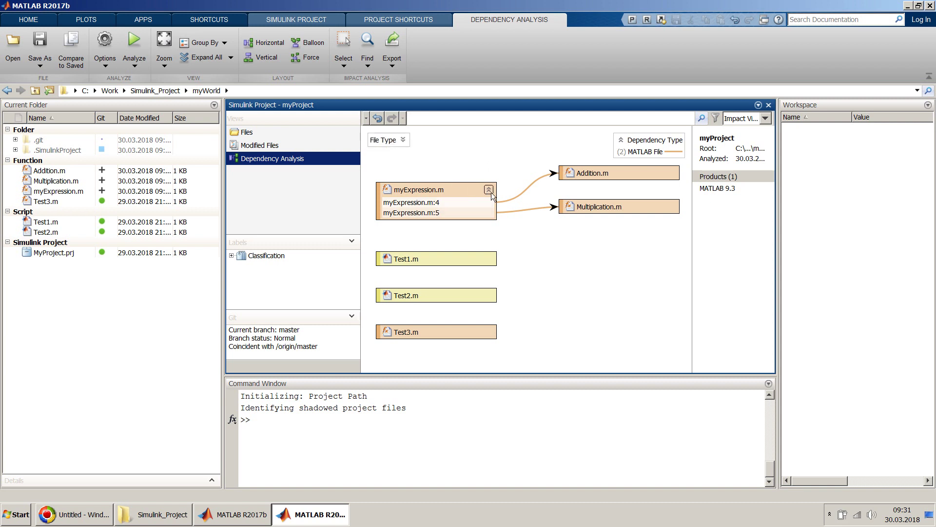
click(490, 192)
- Return to the project's file list and create a new function file named myEvaluate.m
click(309, 132)
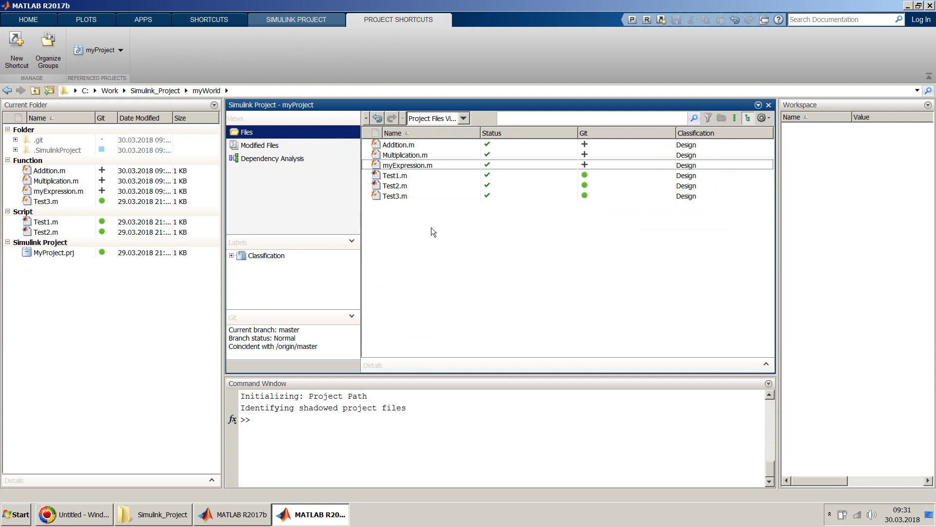
right_click(431, 227)
mouse_move(490, 261)
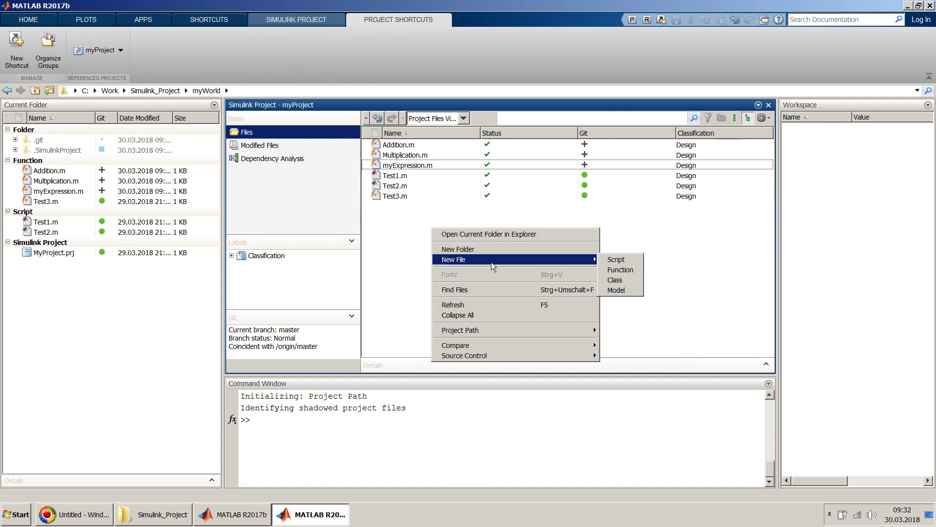
click(620, 270)
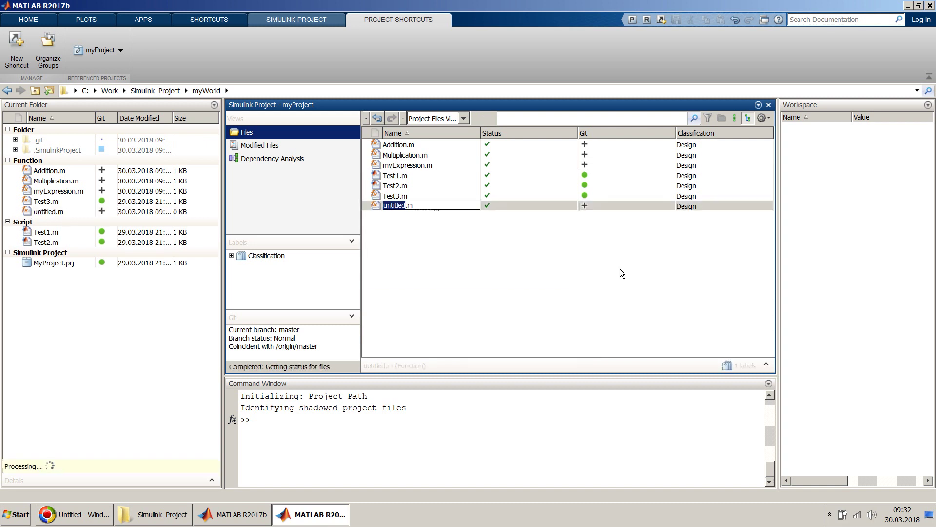
text(myEva)
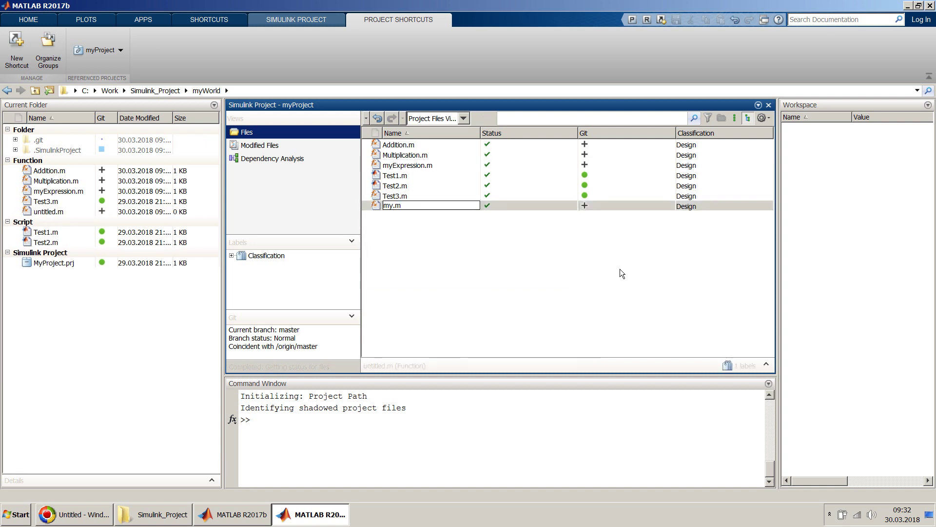
text(luate)
key(Return)
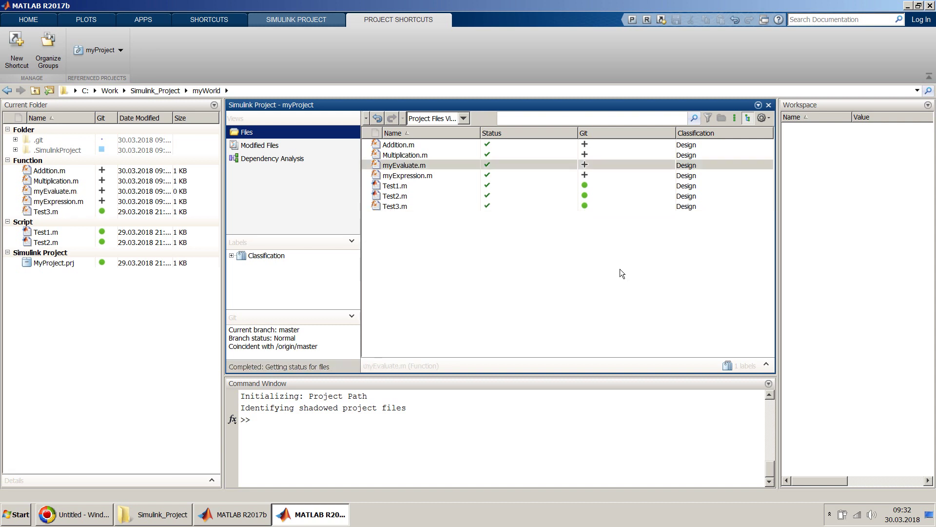
- Open myEvaluate.m and reduce the outputs in its function declaration to a single outputArg
double_click(445, 165)
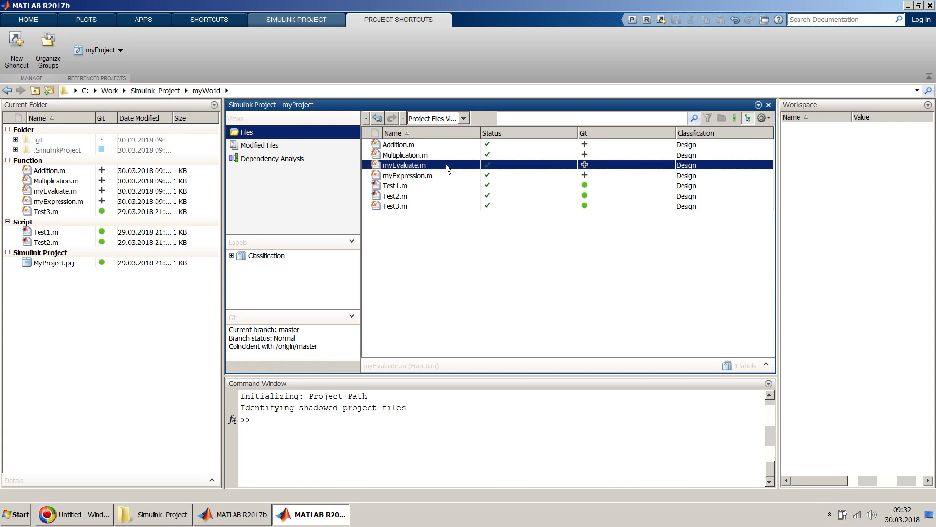
double_click(390, 130)
key(BackSpace)
key(BackSpace)
key(BackSpace)
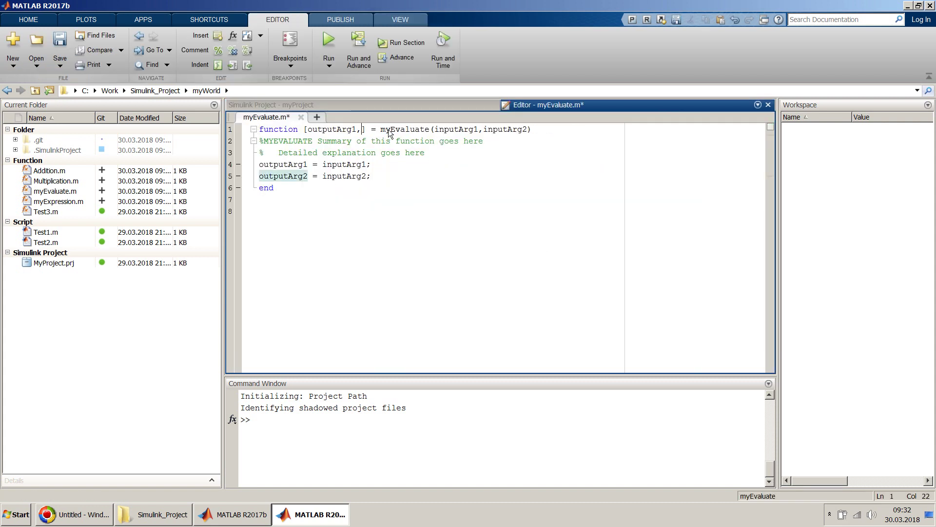
- Delete the outputArg2 = inputArg2; assignment from the body of myEvaluate.m
key(Down)
key(Down)
key(Down)
key(Down)
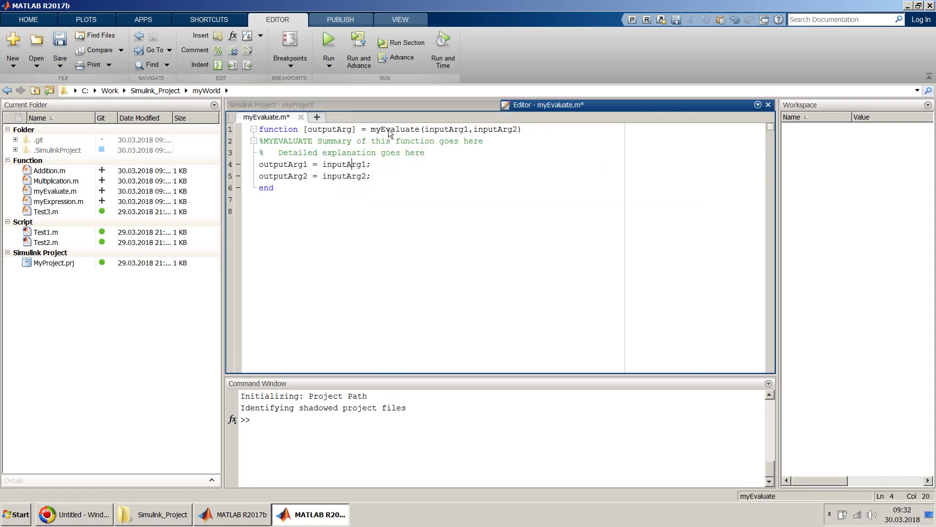
key(End)
key(shift+Home)
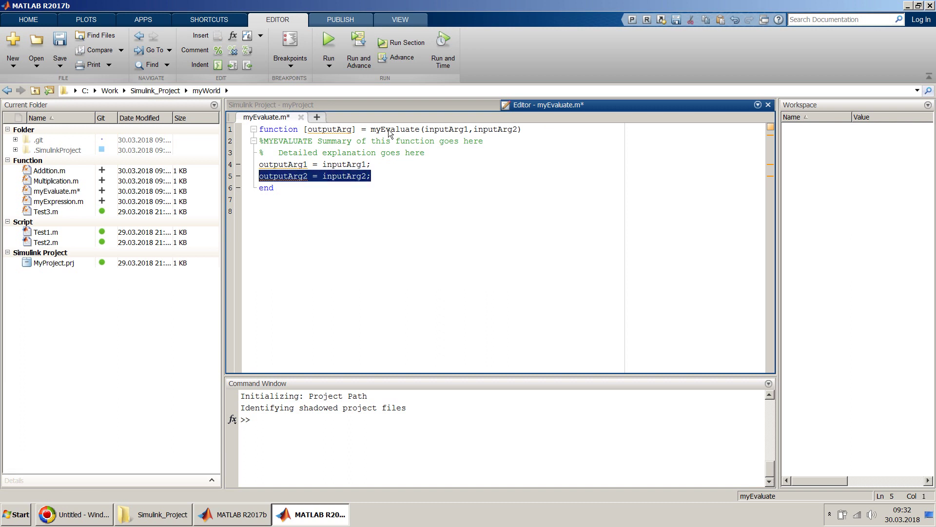
key(BackSpace)
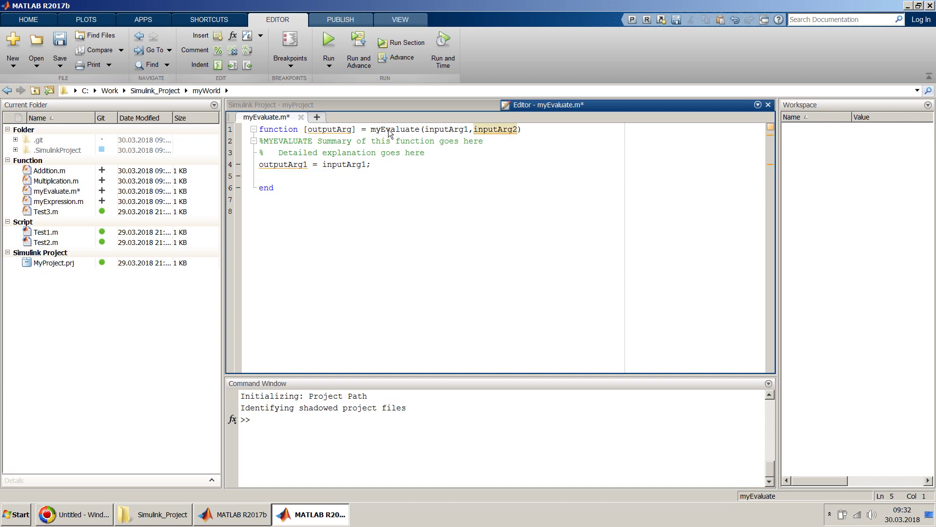
- Remove the empty line and rewrite the remaining assignment to start with outputArg = myExpression(Addition(
key(BackSpace)
key(BackSpace)
key(BackSpace)
key(BackSpace)
key(BackSpace)
key(BackSpace)
key(BackSpace)
key(BackSpace)
key(BackSpace)
key(BackSpace)
key(BackSpace)
key(BackSpace)
key(BackSpace)
key(BackSpace)
key(BackSpace)
text(= myExpression)
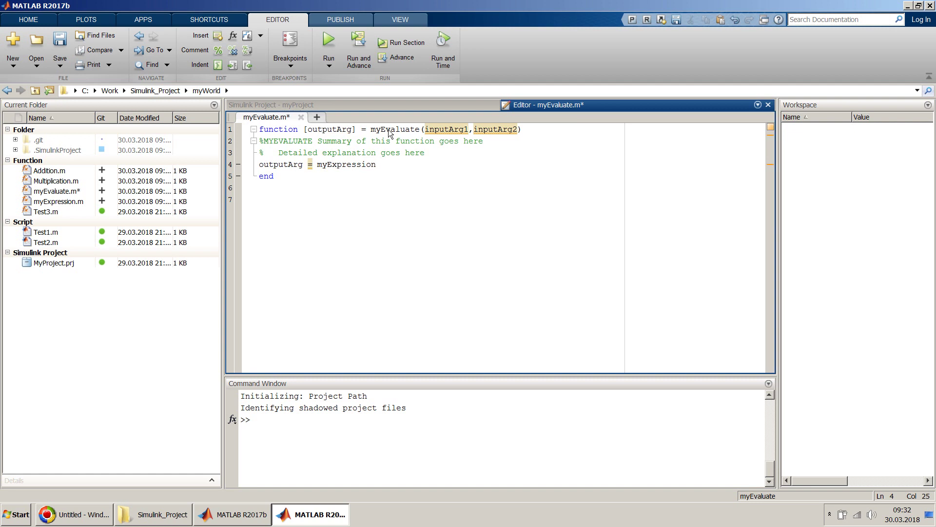
text((A)
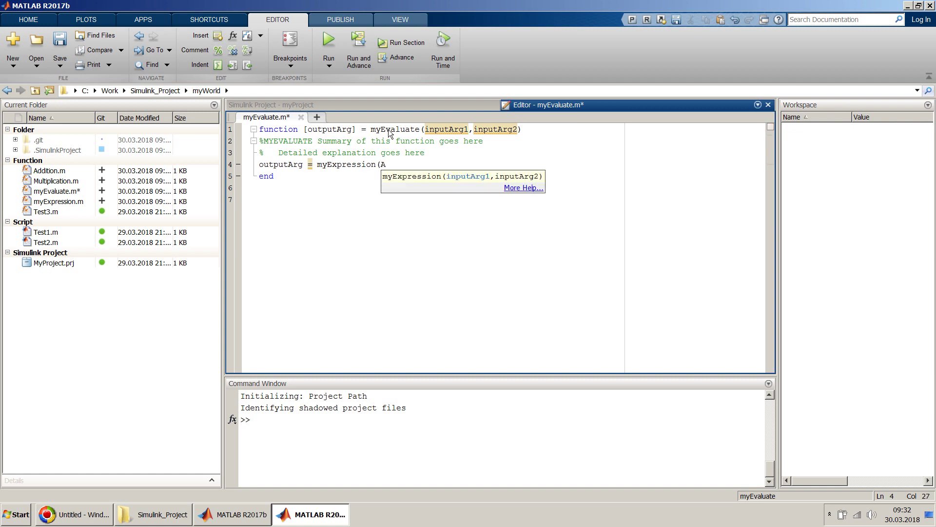
text(ddition()
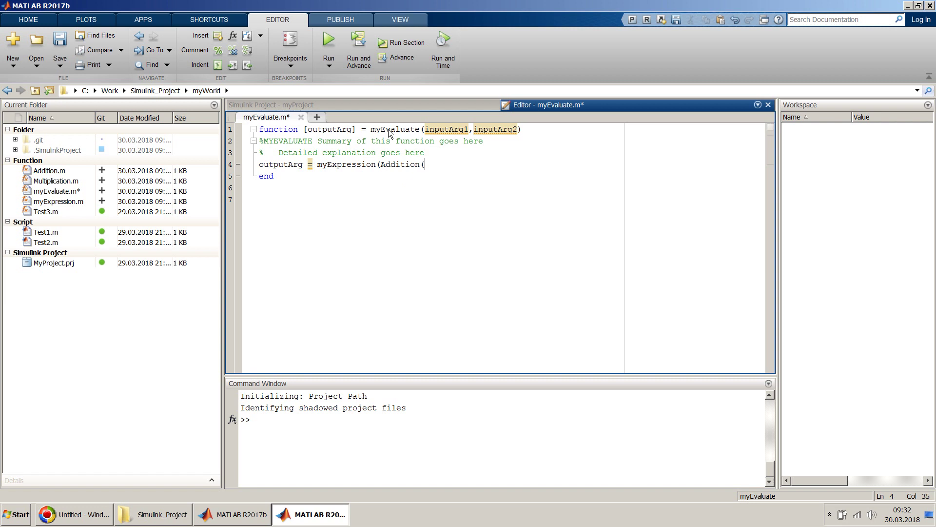
- Copy the argument list (inputArg1,inputArg2) from the function declaration and insert it after Addition, replacing the lone opening parenthesis
click(423, 130)
key(shift+Right)
key(shift+Right)
key(shift+Right)
key(shift+Right)
key(shift+Right)
key(shift+Right)
key(shift+Right)
key(shift+Right)
key(shift+Right)
key(shift+Right)
key(shift+Right)
key(shift+Right)
key(shift+Right)
key(shift+Right)
key(shift+Right)
key(shift+Right)
key(shift+Right)
key(shift+Right)
key(shift+Right)
key(shift+Right)
key(ctrl+c)
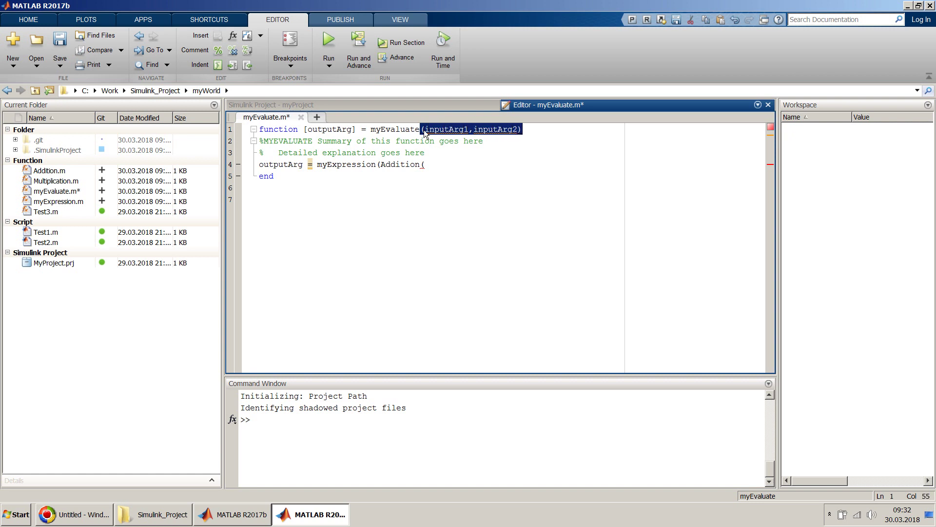
key(Down)
key(Down)
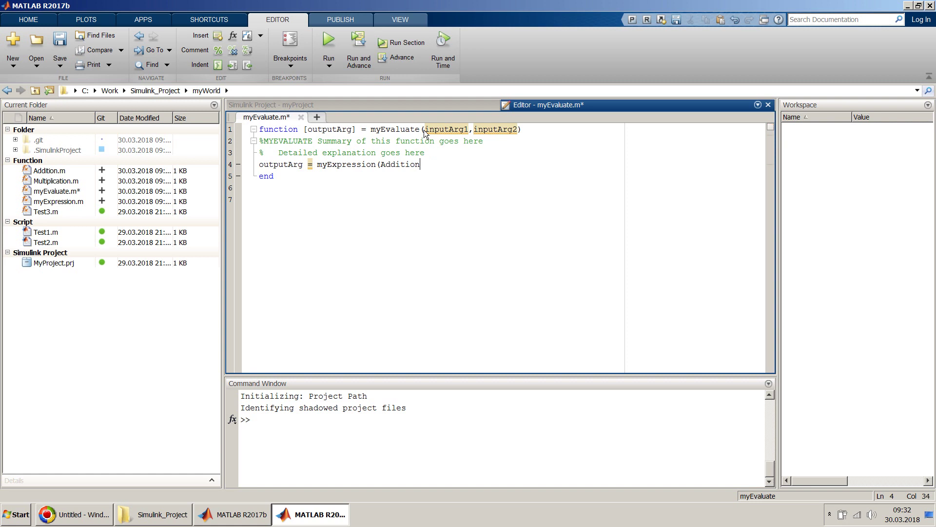
key(ctrl+v)
- Add Multiplication(inputArg1,inputArg2) as the second argument of myExpression, close the statement with a semicolon, add an empty line and save myEvaluate.m
text(, multipl)
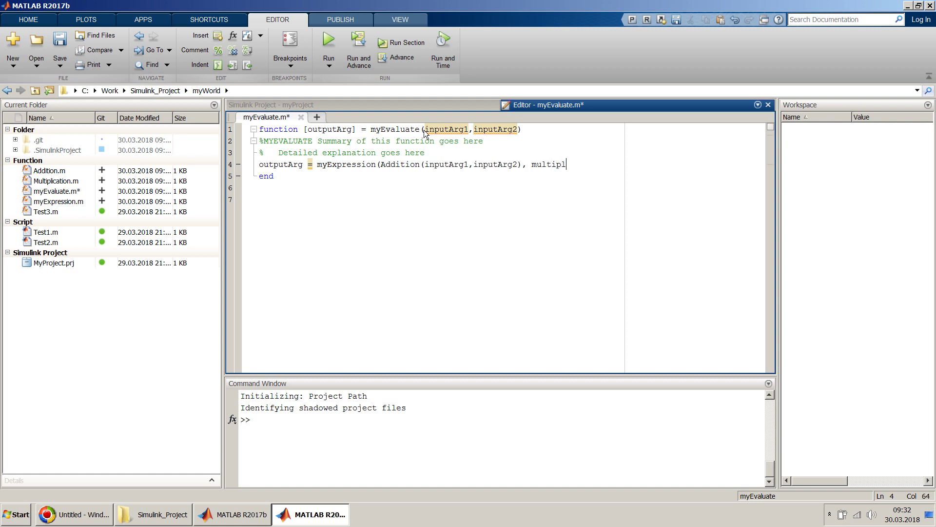
key(Tab)
text((inputArg1,inputArg2))
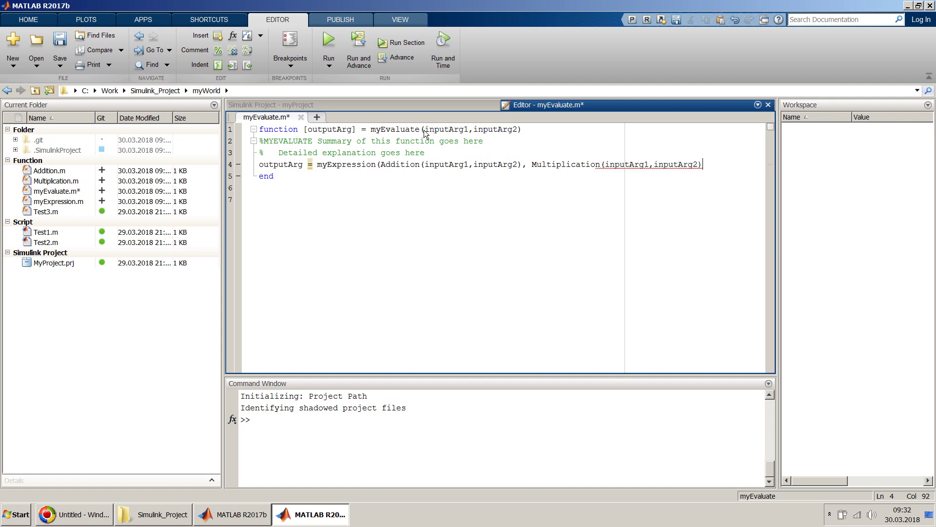
text();)
key(Return)
key(ctrl+s)
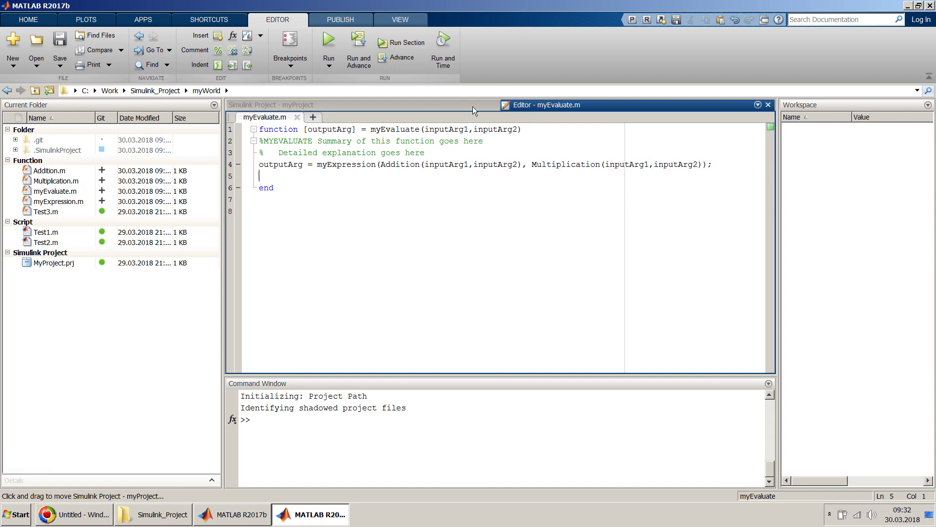
- Return to the project's Dependency Analysis view and rerun the analysis to include myEvaluate.m
click(473, 106)
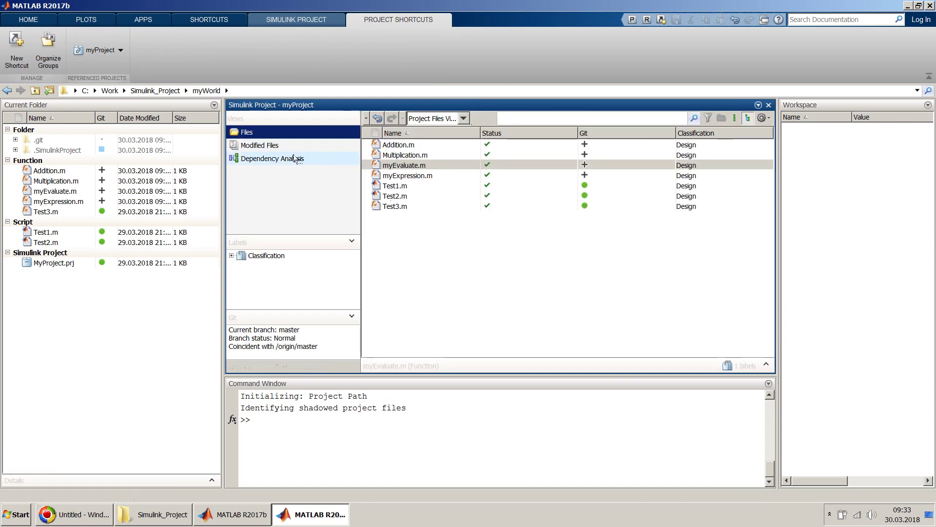
click(295, 158)
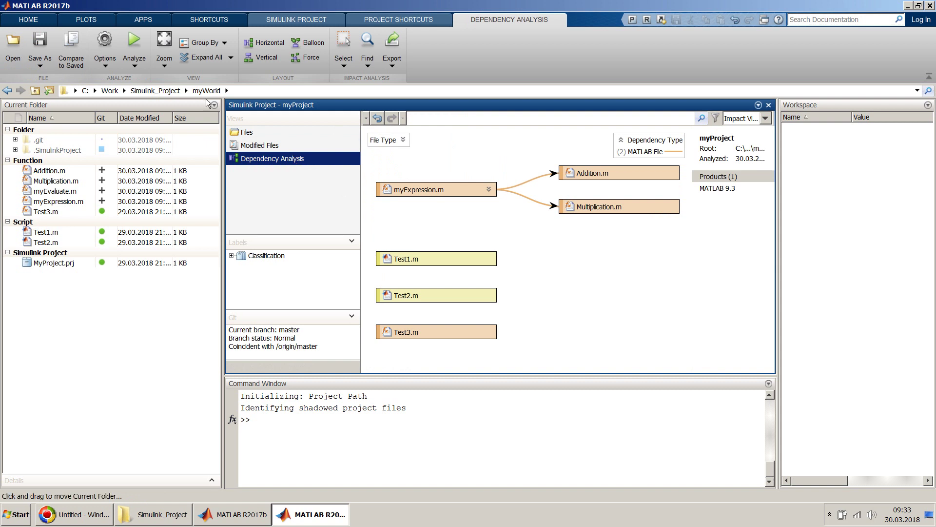
click(135, 48)
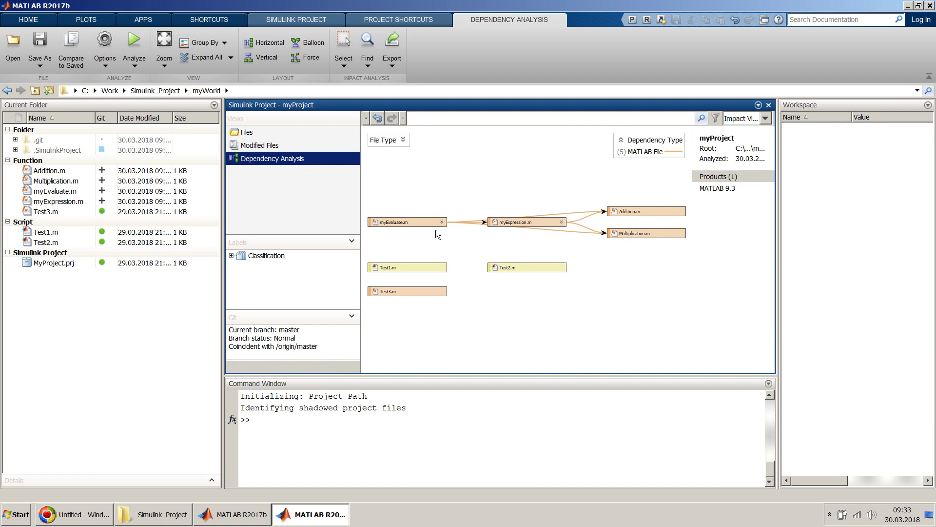
- Maximize the project window and spread the myExpression.m, Addition.m and Multiplication.m nodes apart so their dependency arrows are distinguishable
double_click(610, 106)
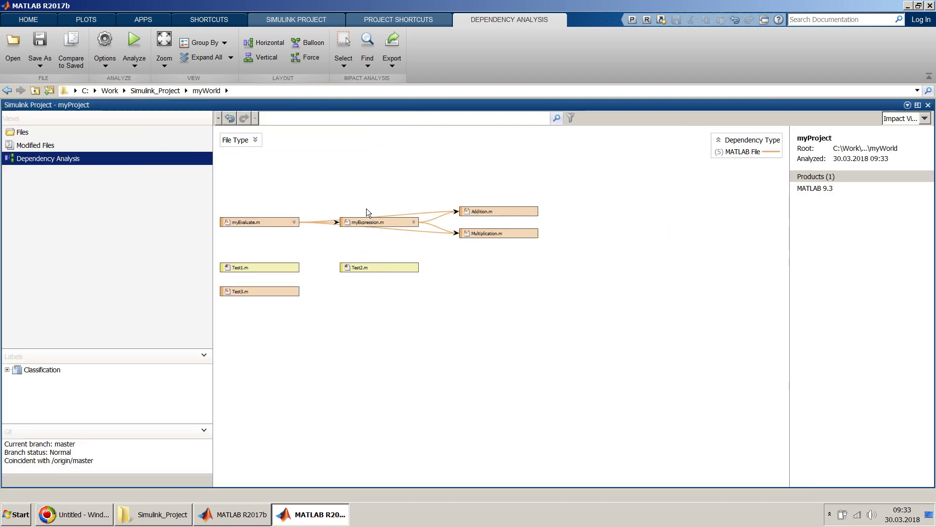
drag(367, 220, 371, 171)
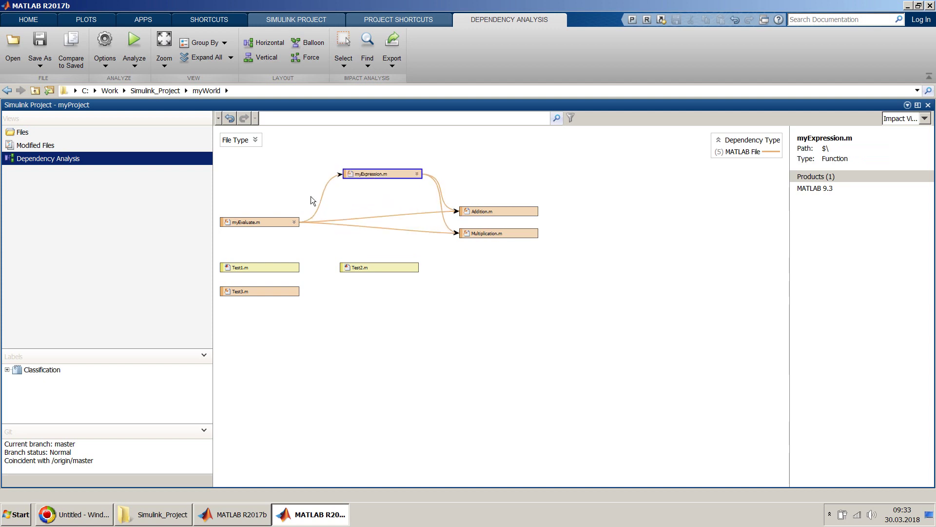
drag(496, 209, 543, 191)
drag(579, 246, 602, 249)
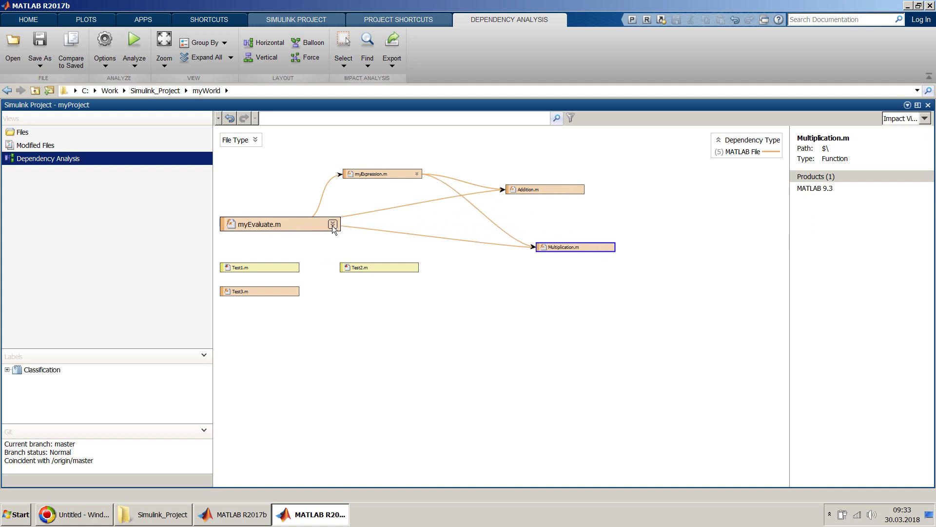
- Expand myEvaluate.m in the graph, open its calling line 4 in the editor to examine it, and close the file
click(332, 224)
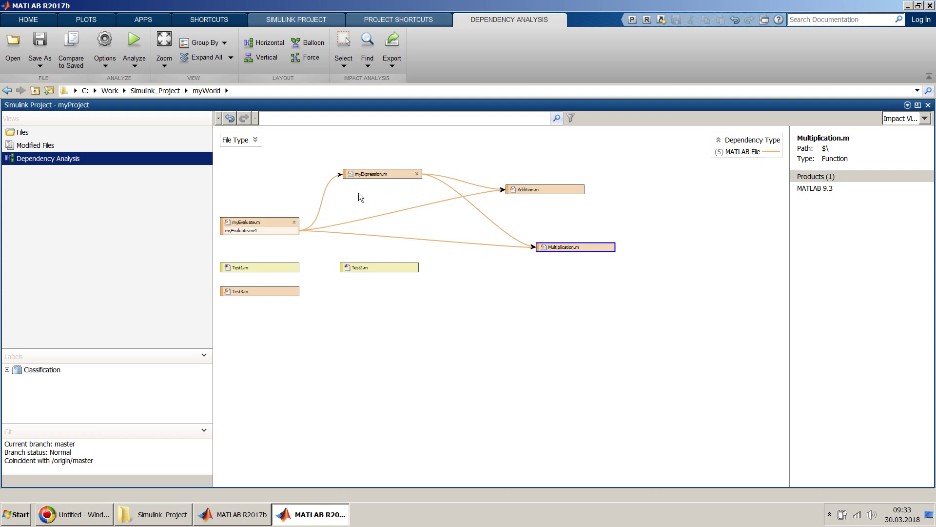
click(262, 235)
double_click(262, 237)
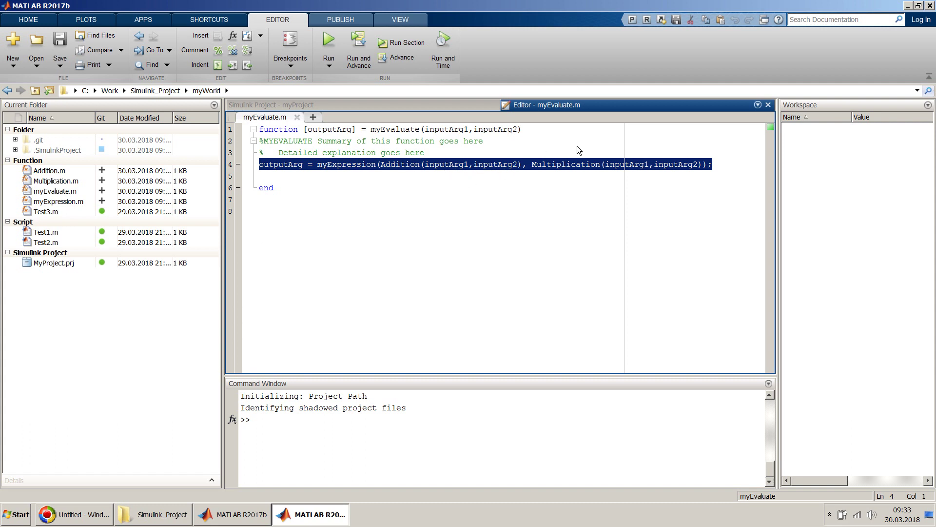
click(769, 106)
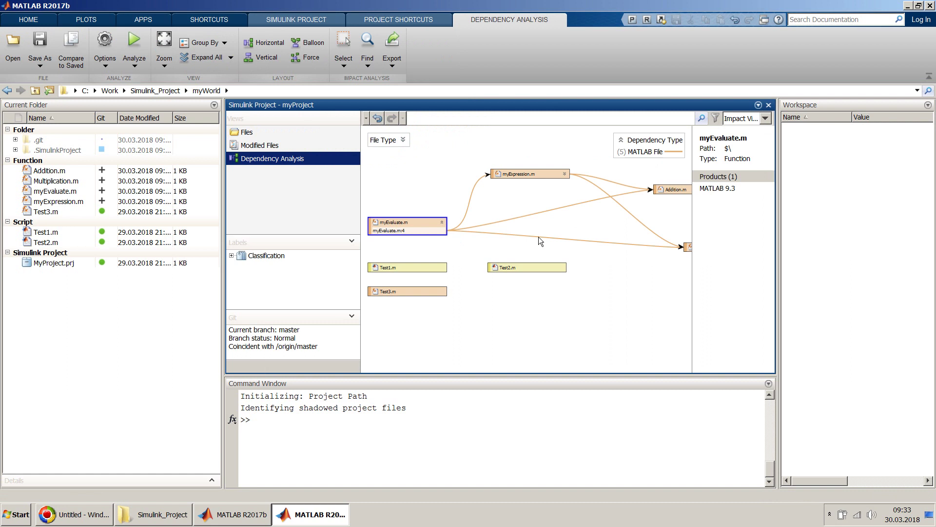
- Clear the graph selection, then check the project's modified files and return to the full file list
mouse_move(630, 226)
mouse_move(626, 193)
click(456, 185)
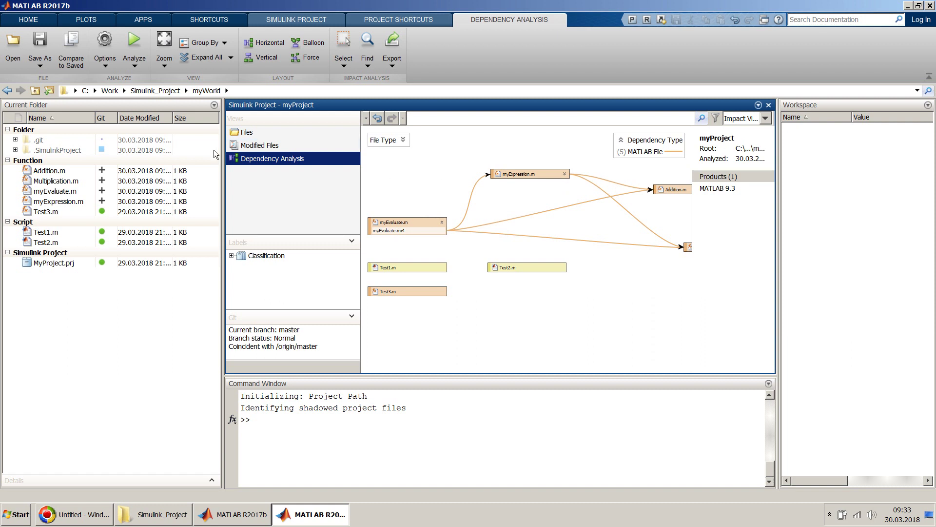
click(275, 146)
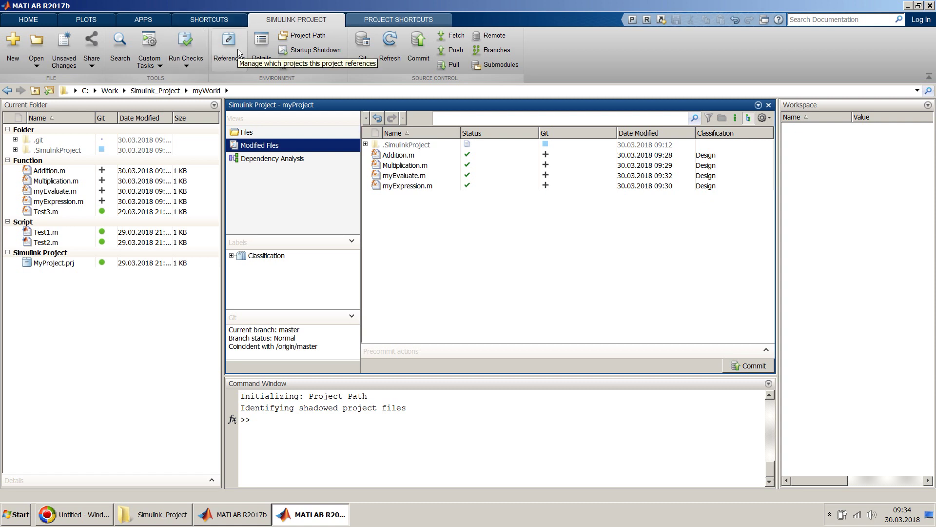
click(256, 134)
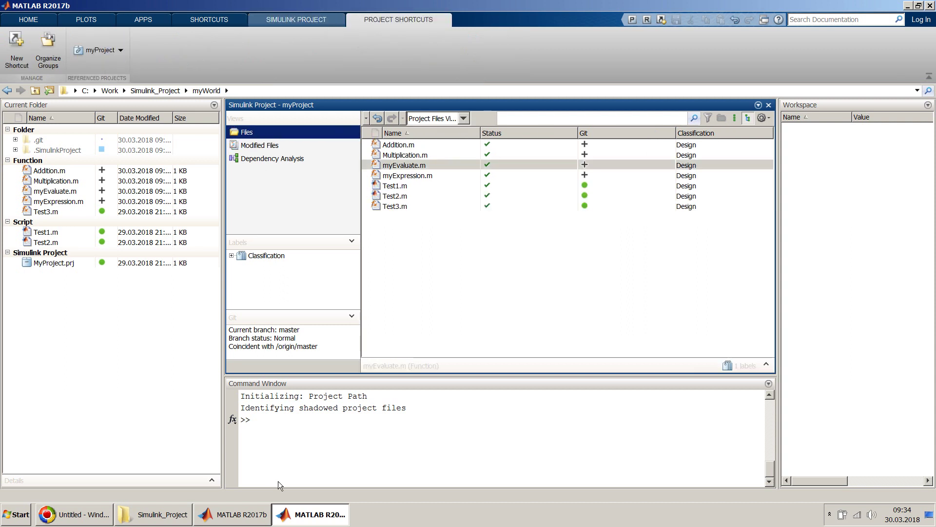
- Switch to Windows Explorer and compare the myProject and myWorld folders in Simulink_Project, leaving myProject selected
click(180, 514)
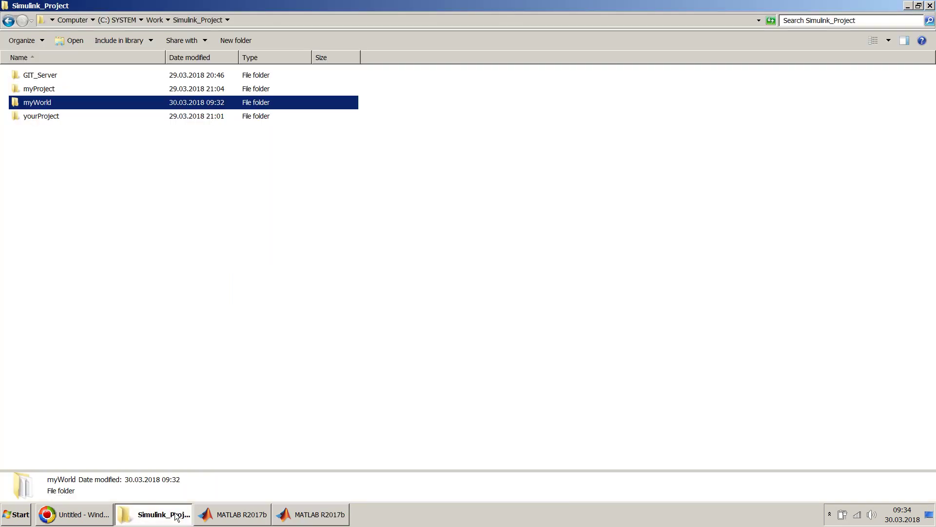
click(99, 88)
click(97, 99)
click(97, 91)
click(95, 101)
click(97, 90)
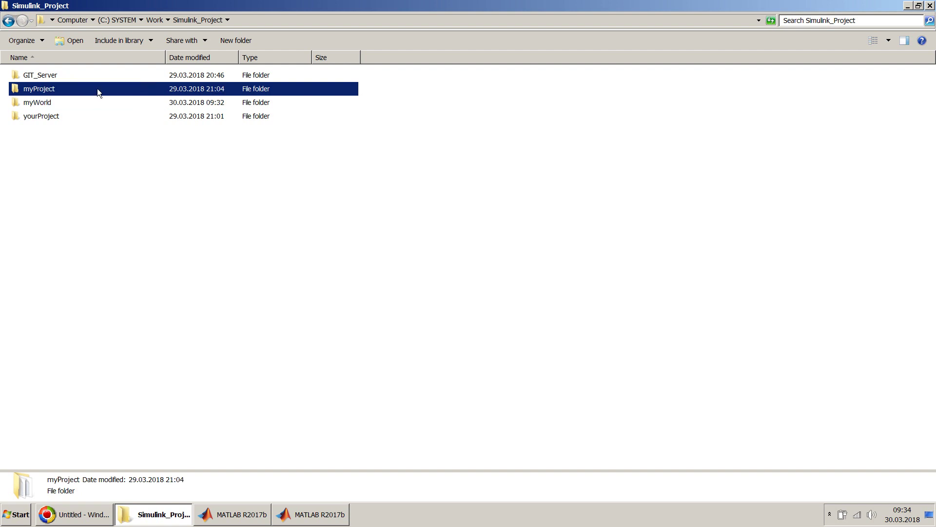
- Compare the myWorld and myProject folders, then view myWorld's Simulink Project tools in MATLAB and switch to the MATLAB session with myProject
click(95, 101)
click(98, 89)
click(305, 524)
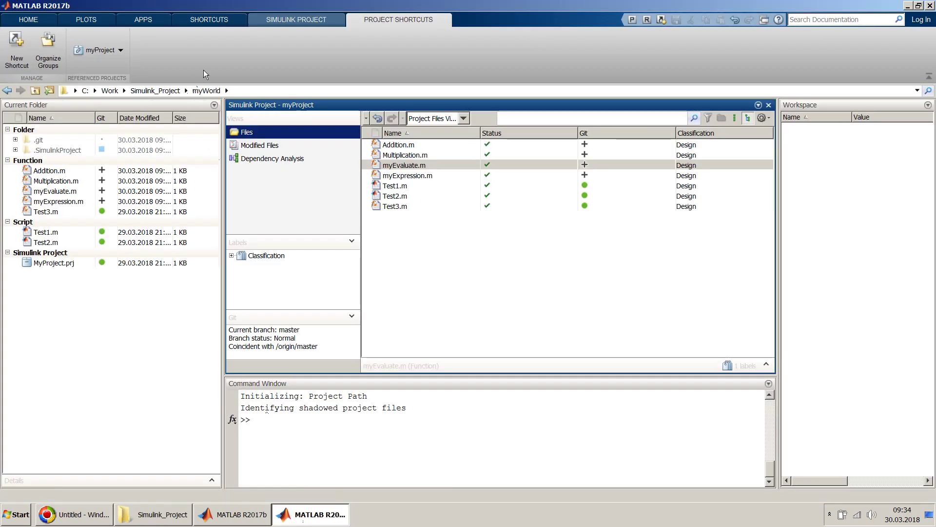
click(279, 27)
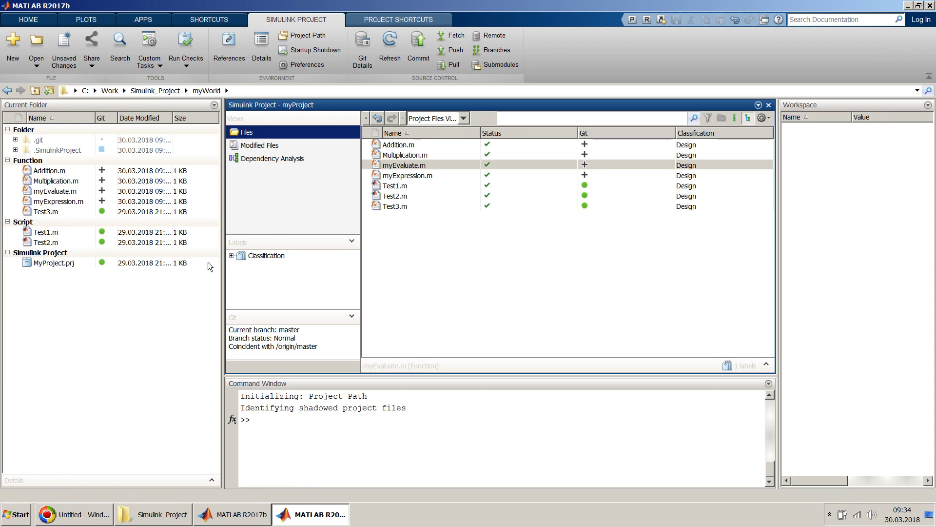
click(232, 514)
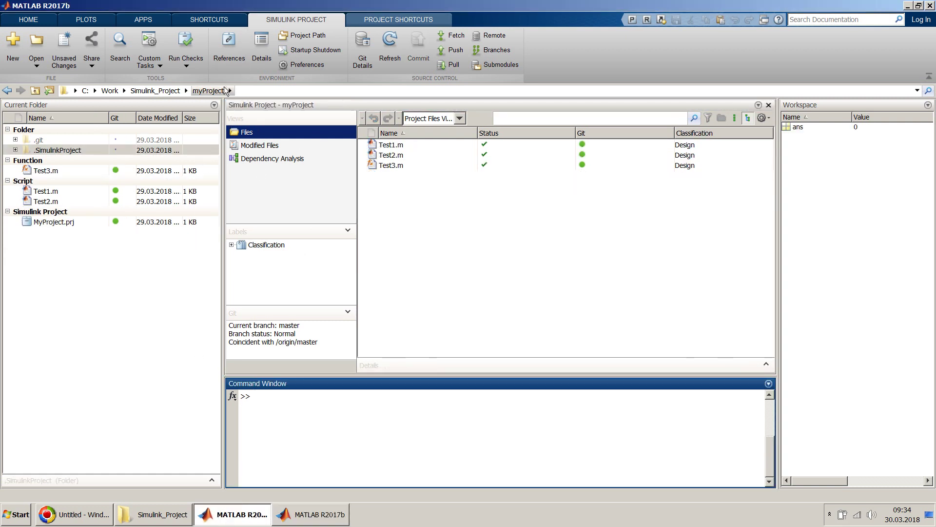
- Add a relative reference to MyProject.prj in the myWorld folder to the current project and close the Referenced Projects dialog
click(237, 39)
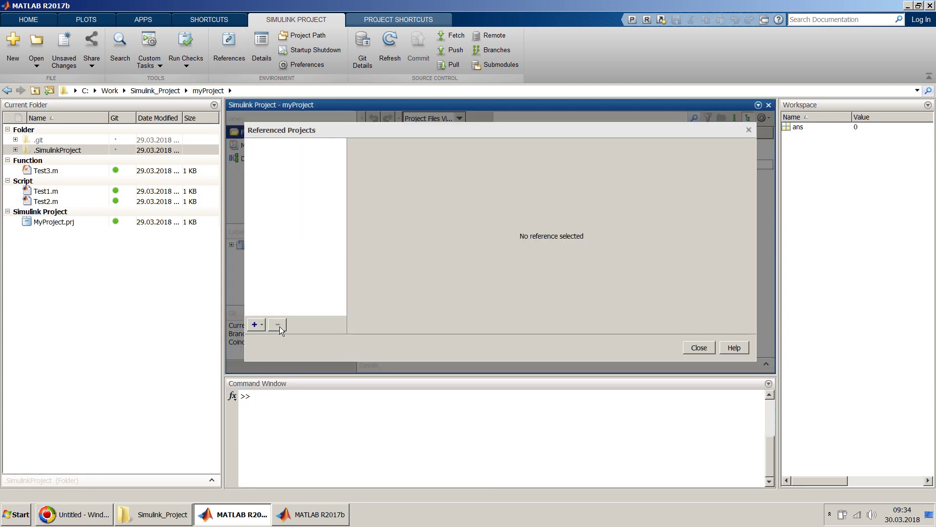
click(258, 323)
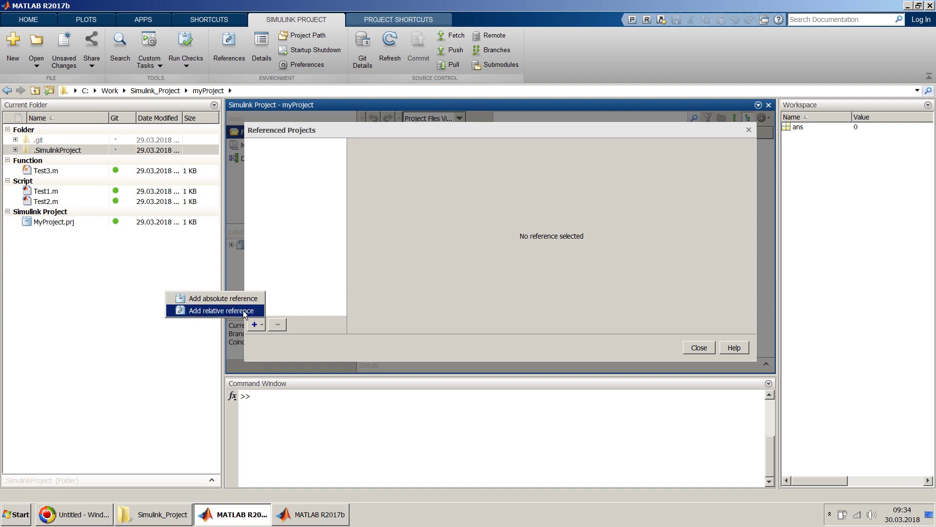
click(243, 311)
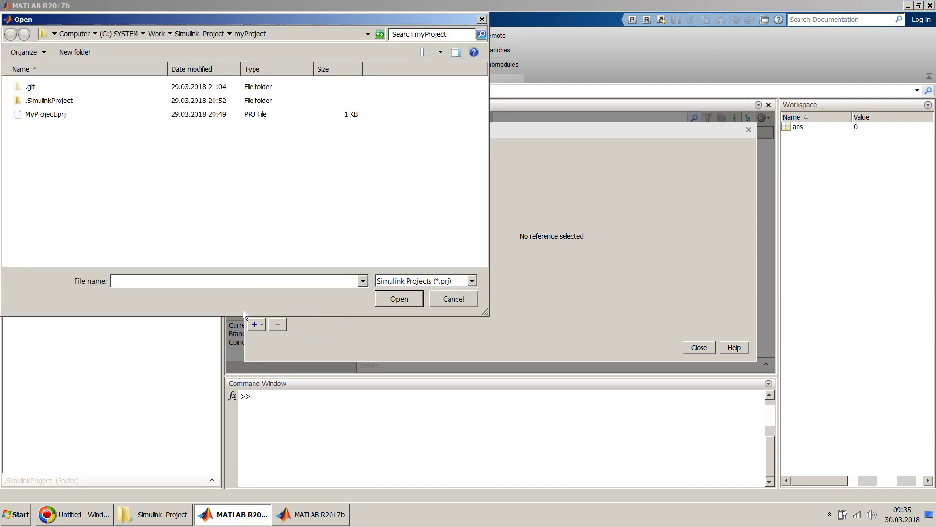
click(208, 32)
double_click(39, 114)
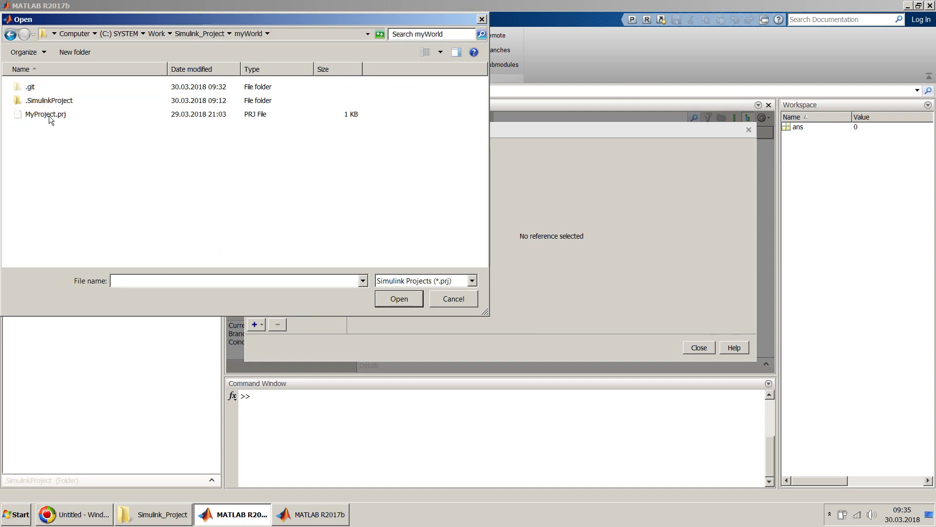
click(49, 115)
click(393, 299)
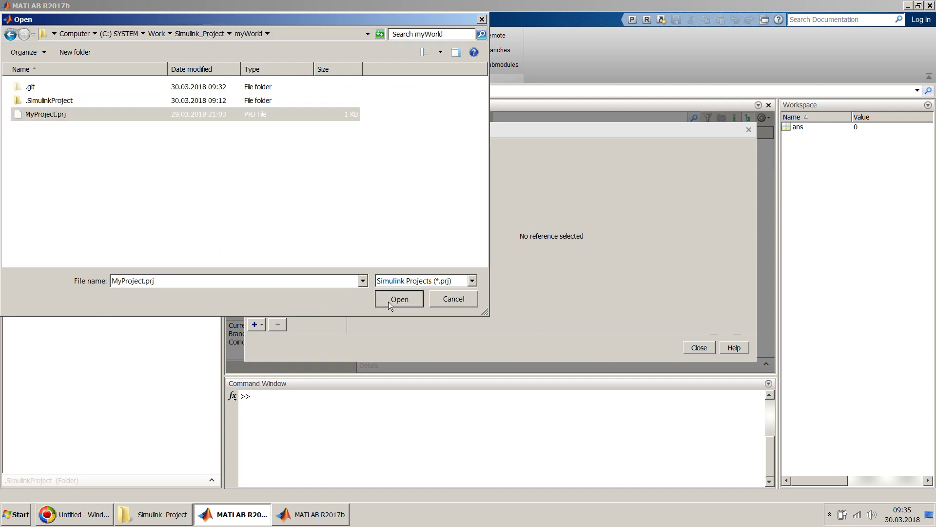
click(699, 347)
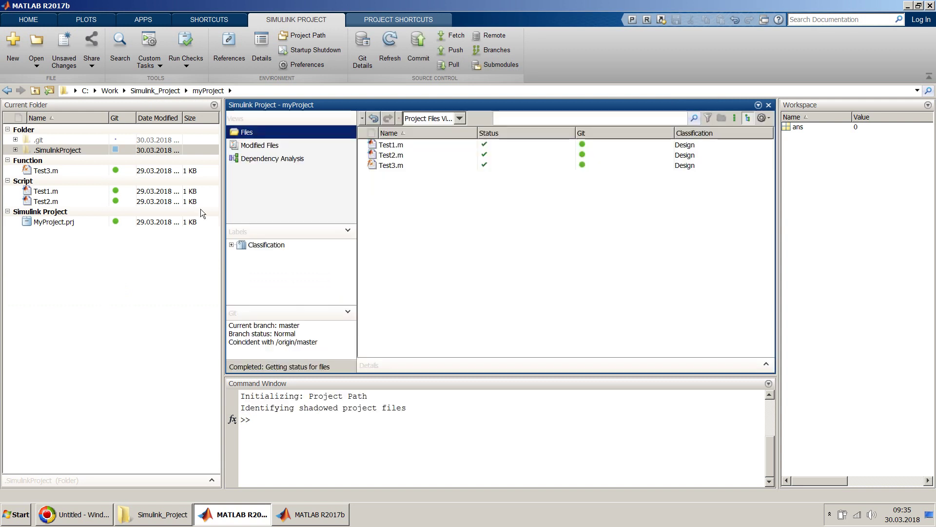
- View the referenced project under the project shortcuts, check the myWorld MATLAB session, and return to the myProject session
click(419, 21)
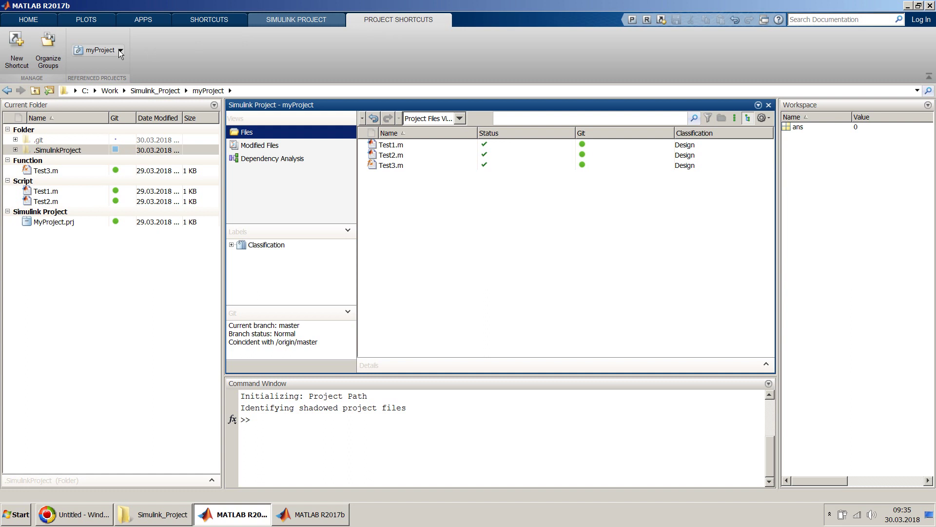
click(311, 516)
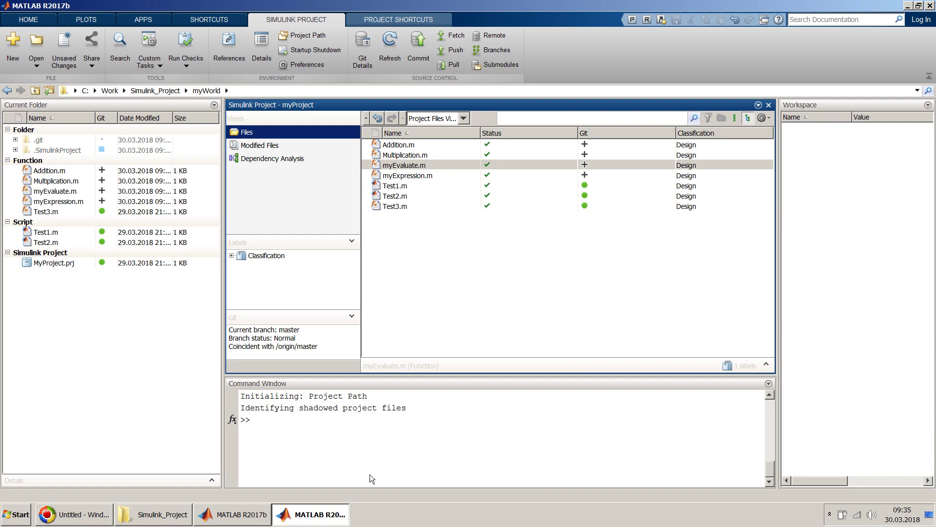
click(331, 516)
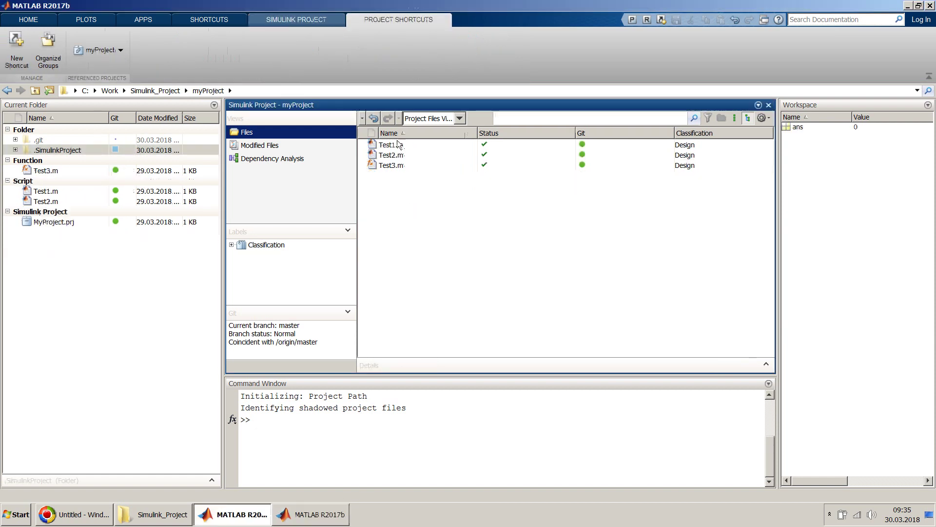
- Open Test1.m, add the call Addition(2,3) on line 3 below the comment, and save the script
double_click(396, 145)
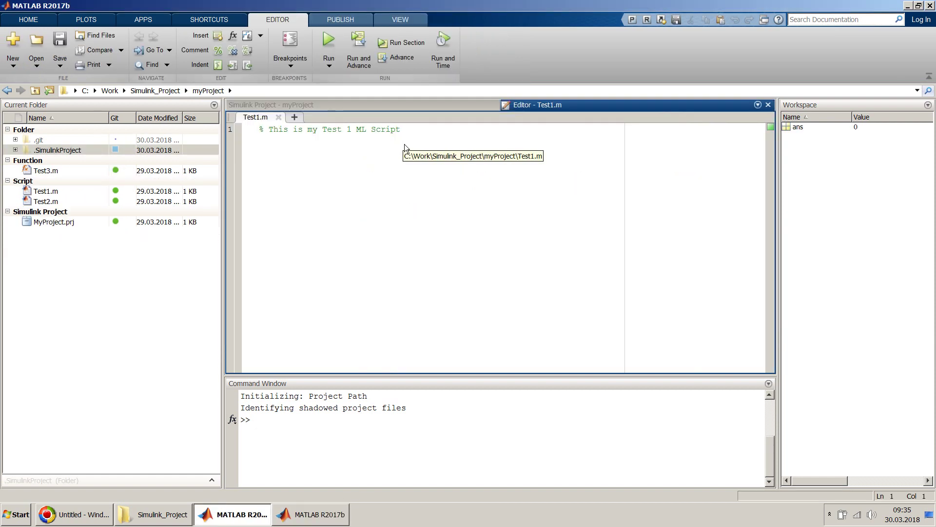
click(418, 133)
key(Return)
key(Return)
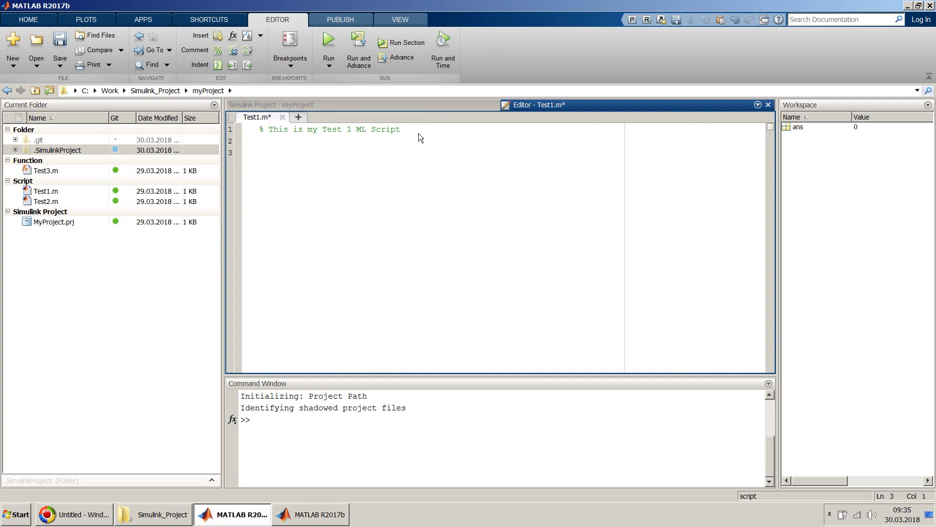
key(ctrl+s)
text(Addition(2,3))
key(ctrl+s)
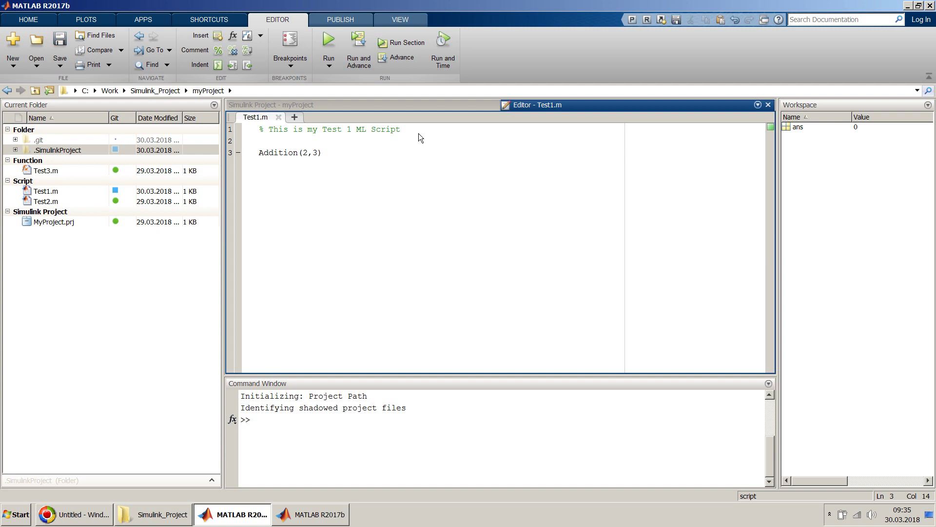
- Run Test1.m to test the Addition call, then close the script
key(F5)
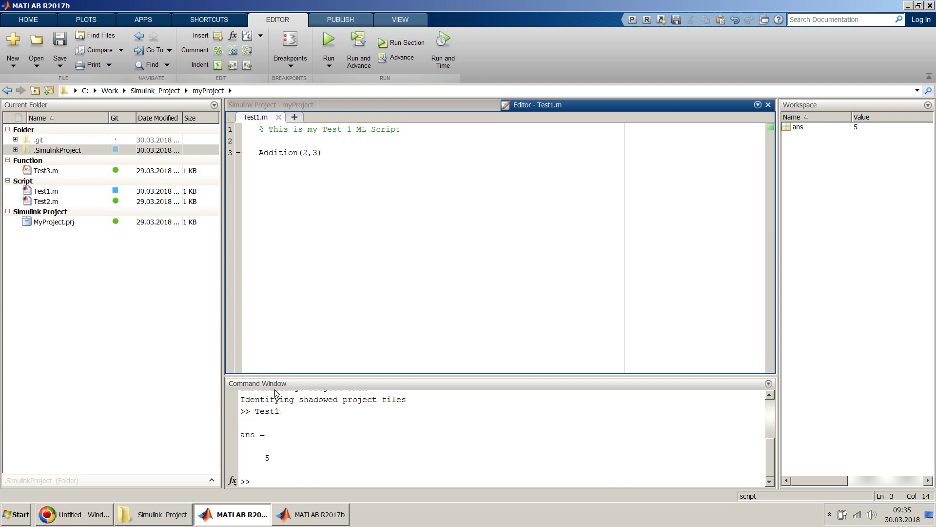
double_click(287, 152)
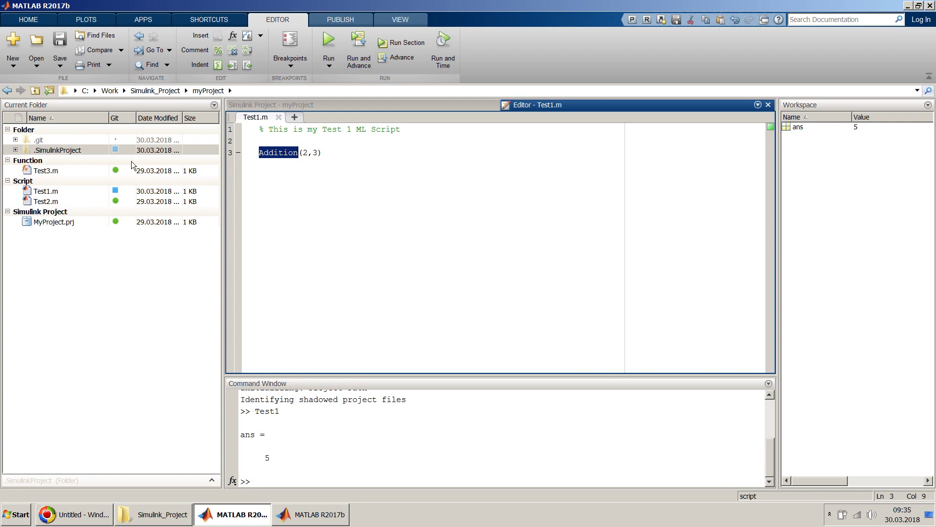
click(341, 215)
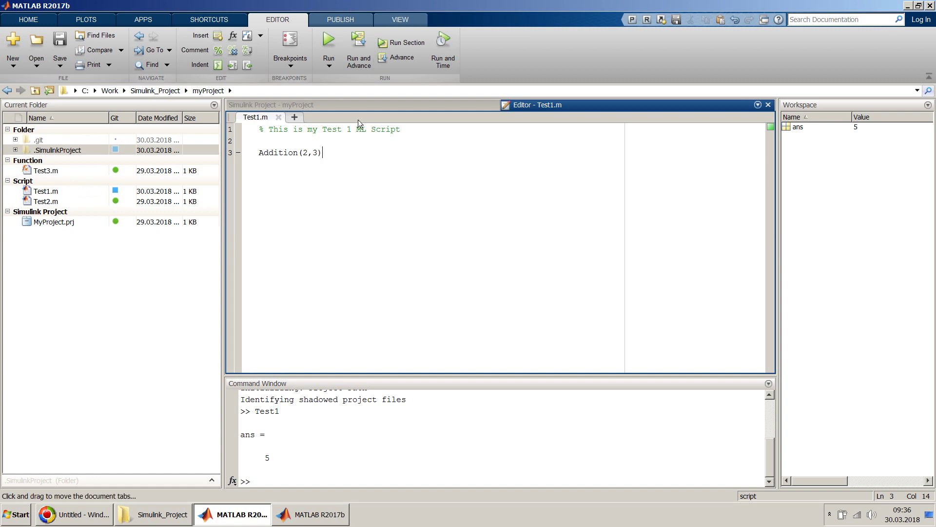
click(768, 106)
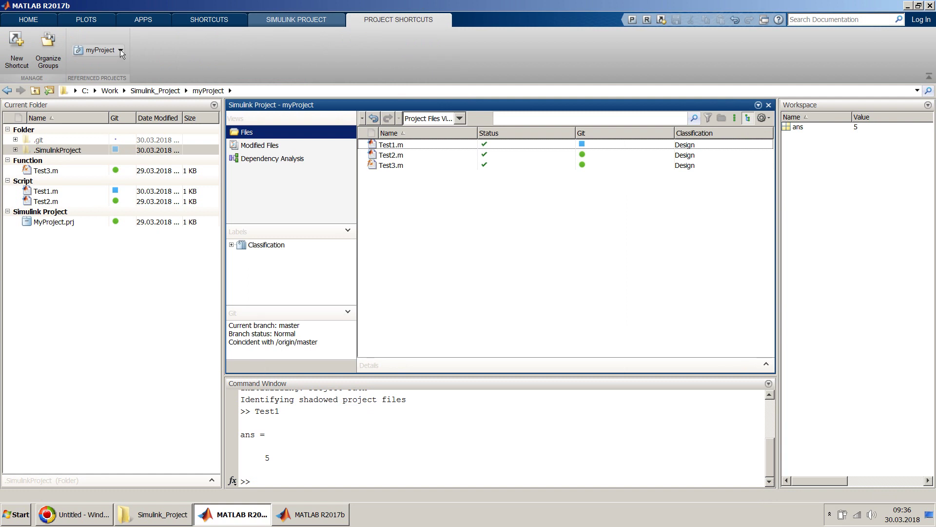
- Remove the relative reference to ../myWorld from the project's references, confirm the removal and close the dialog
click(296, 20)
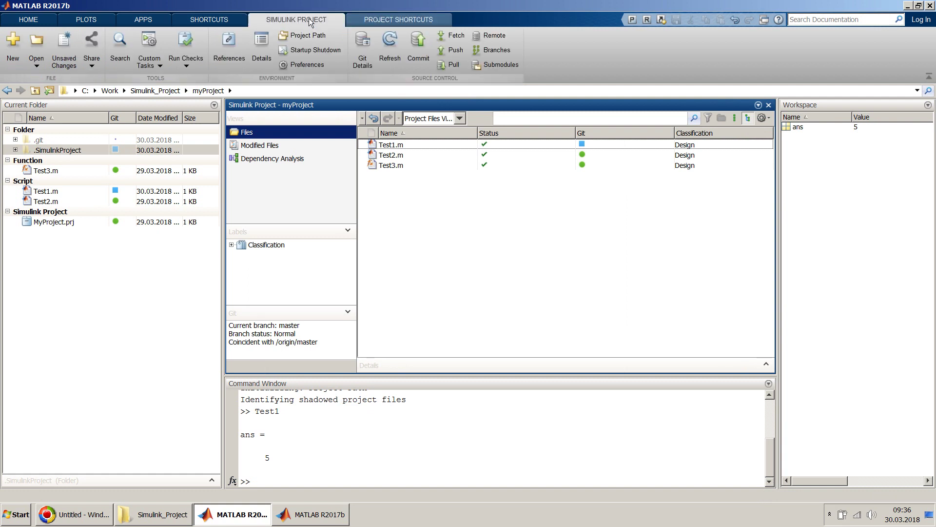
click(227, 39)
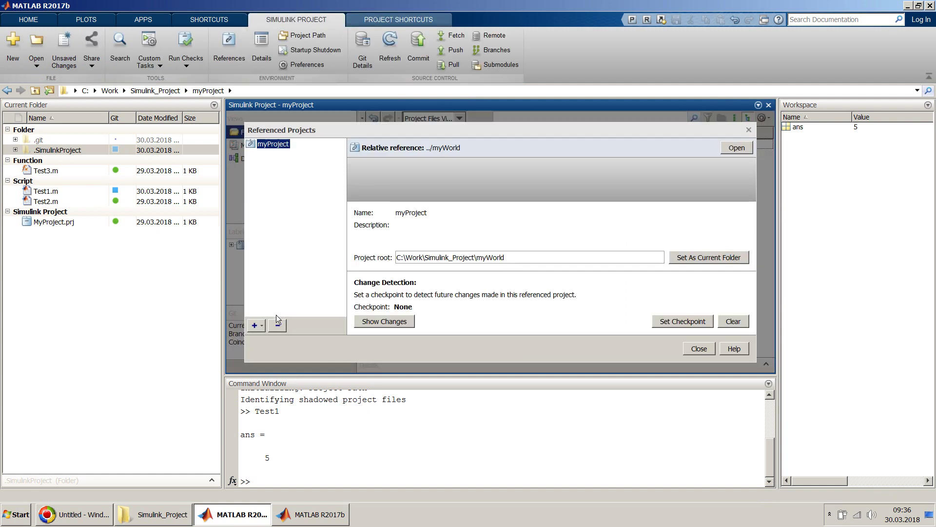
click(277, 324)
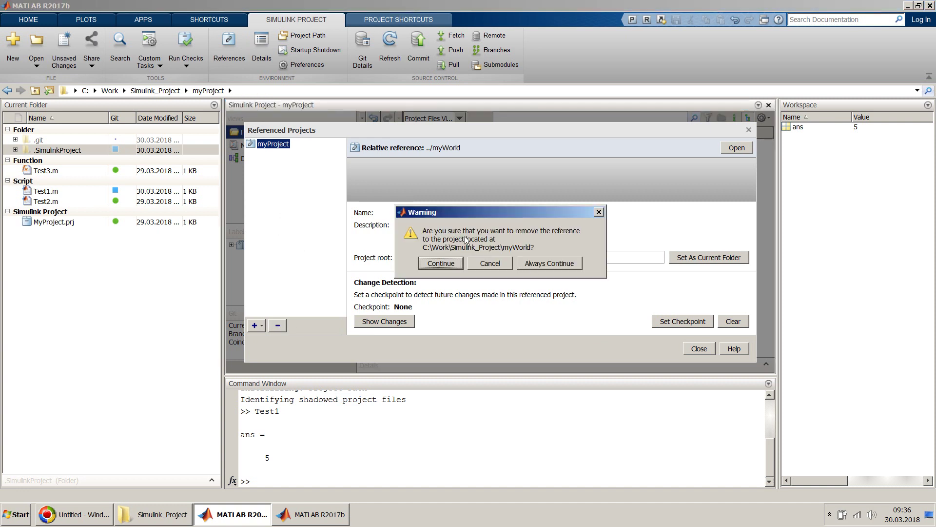
click(450, 263)
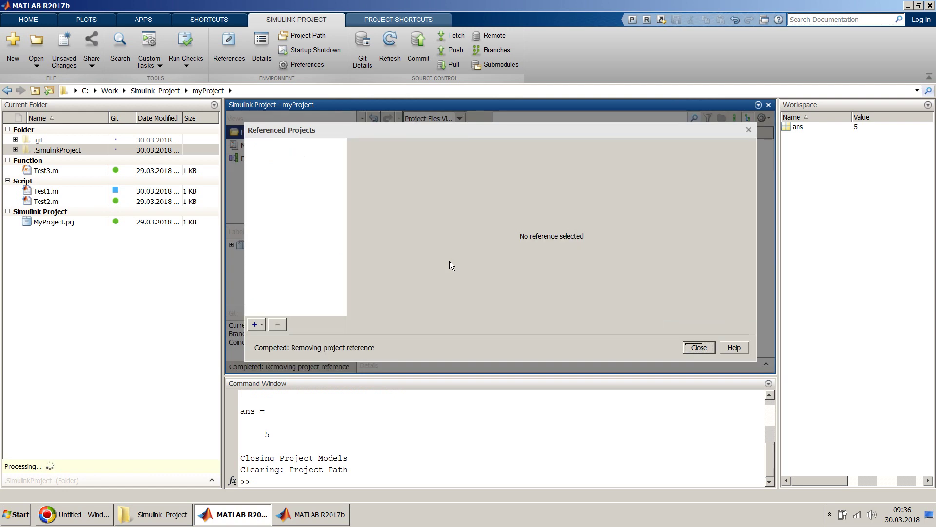
click(701, 348)
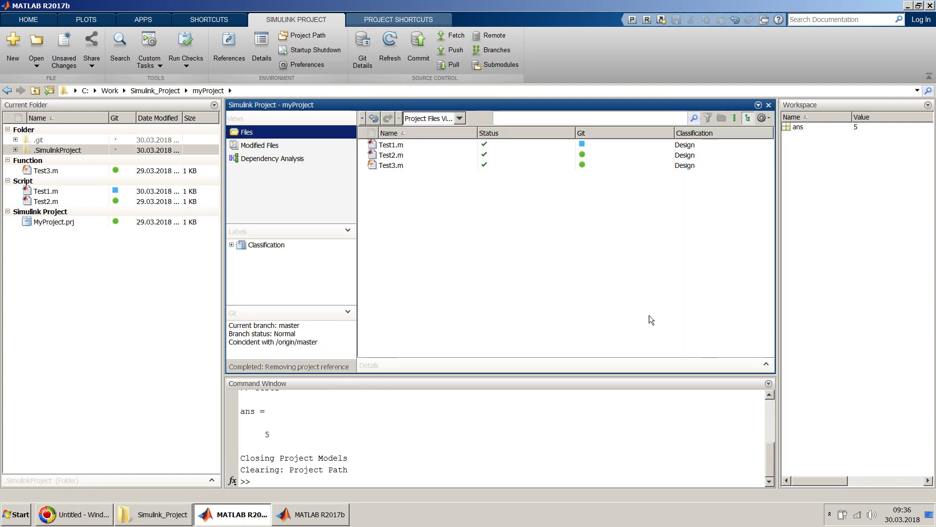
- Reopen Test1.m, run it without the project reference, and highlight the Addition function name on line 3
double_click(391, 145)
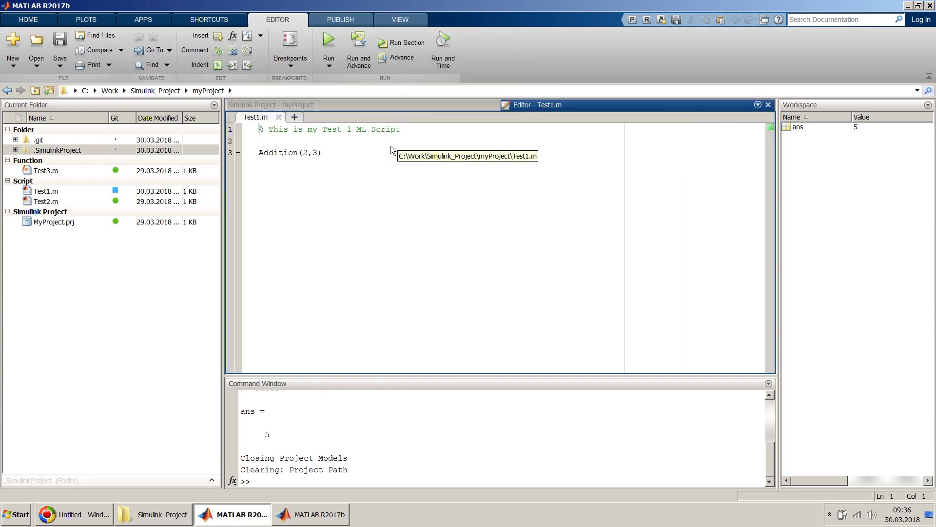
click(329, 156)
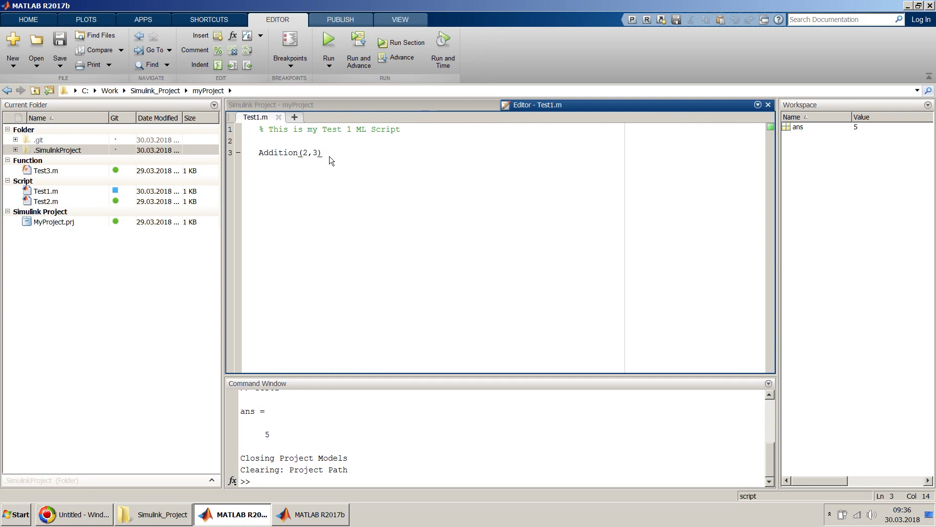
key(F5)
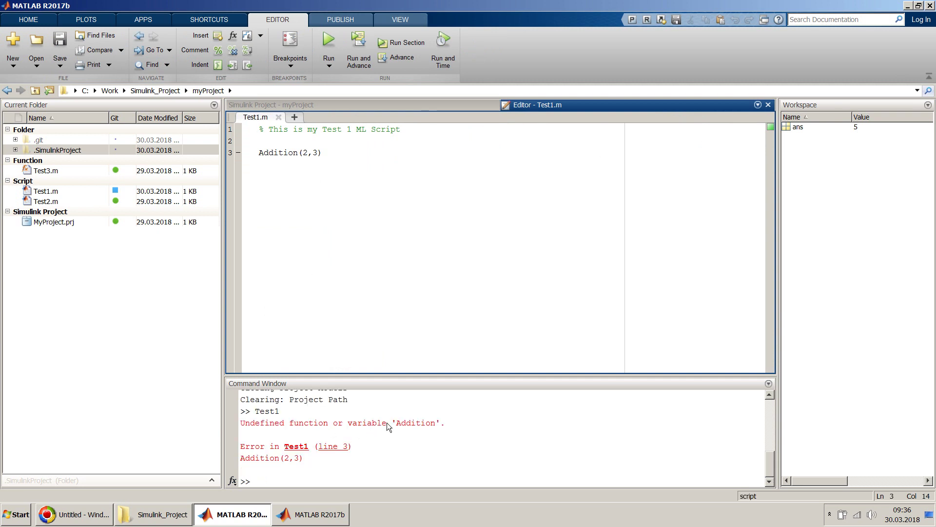
double_click(281, 152)
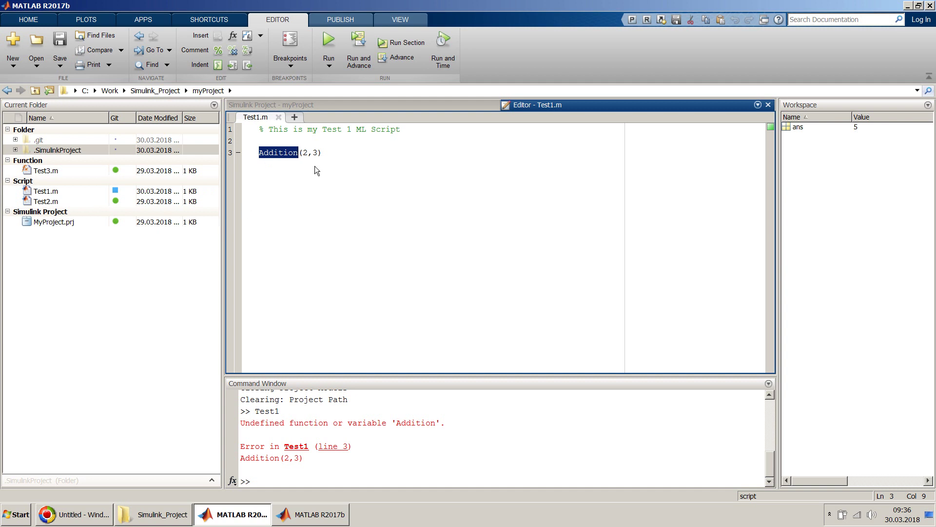
- Add the call Multiplication(4,5) on line 4 of Test1.m, then save and run the script
key(End)
key(Return)
text(M)
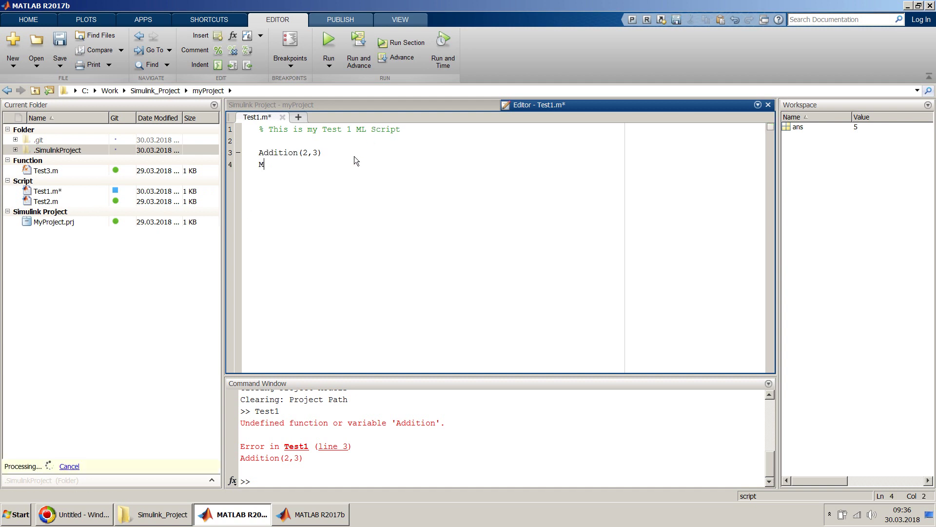
text(ultipl)
key(Tab)
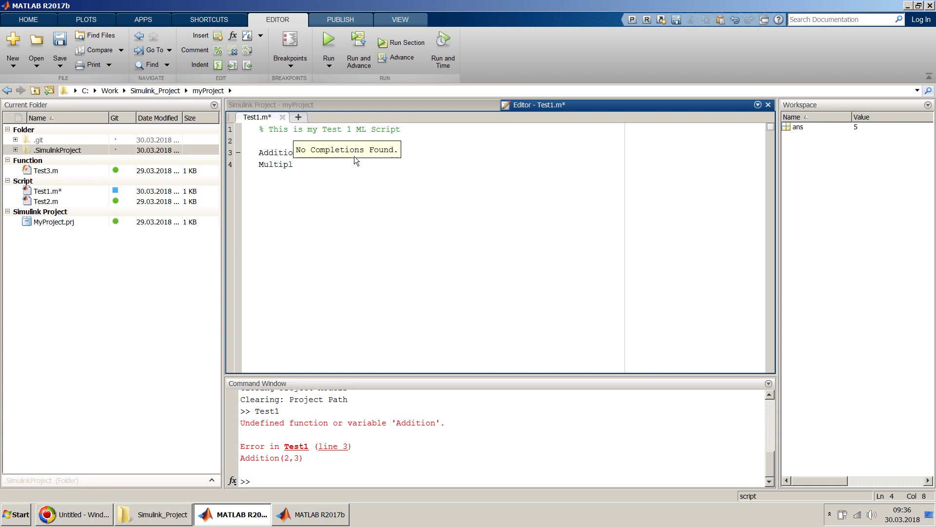
text(cation)
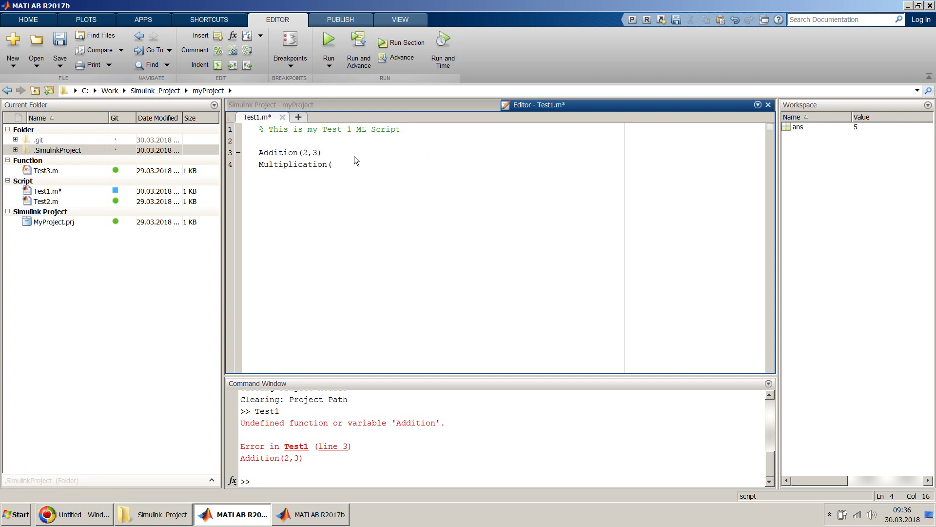
text((4,5))
key(ctrl+s)
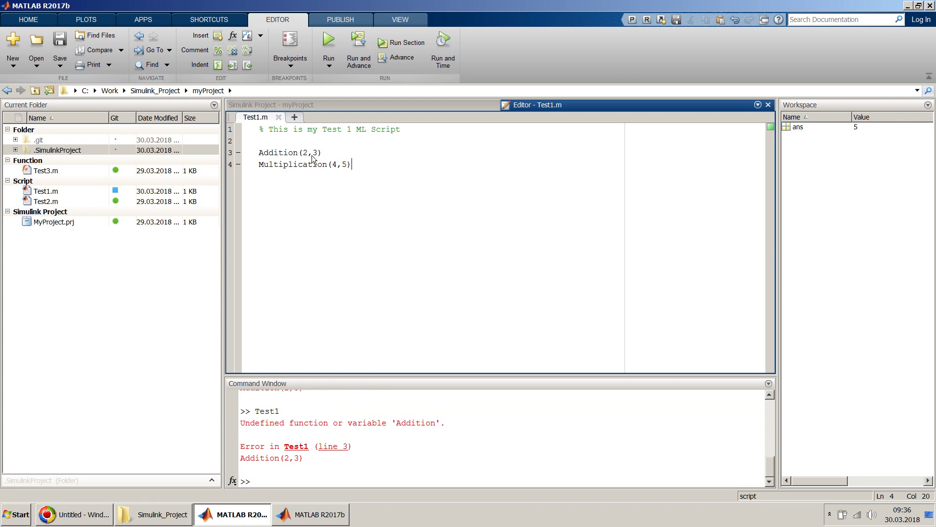
- Add a relative reference to MyProject.prj in the myWorld folder to myProject's references and close the dialog
click(425, 104)
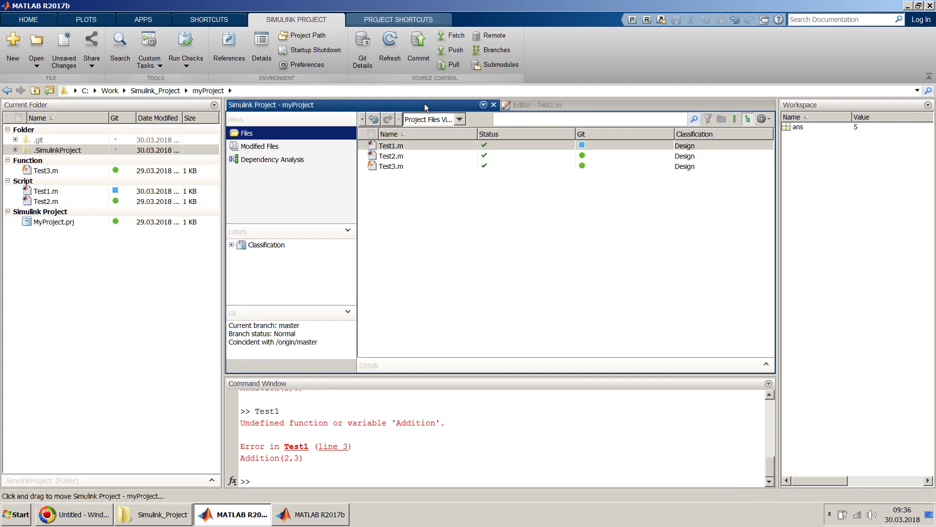
click(232, 42)
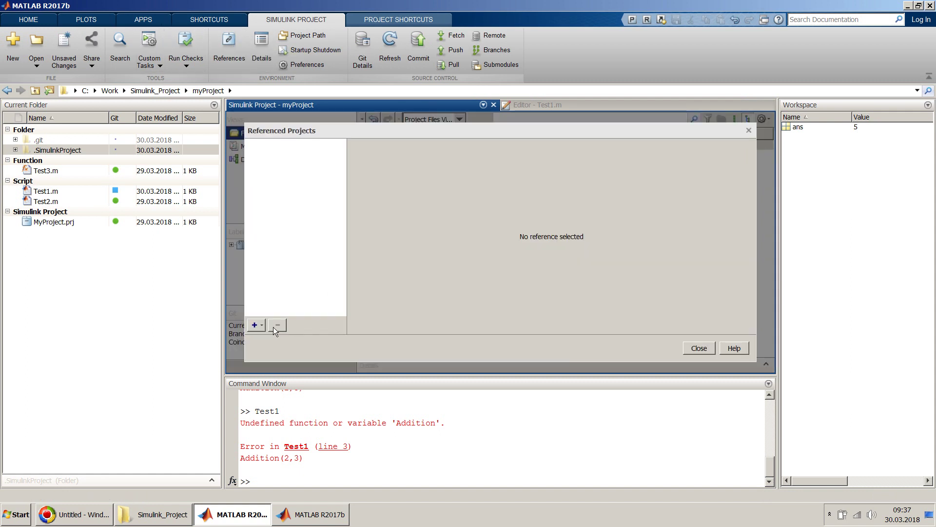
click(258, 323)
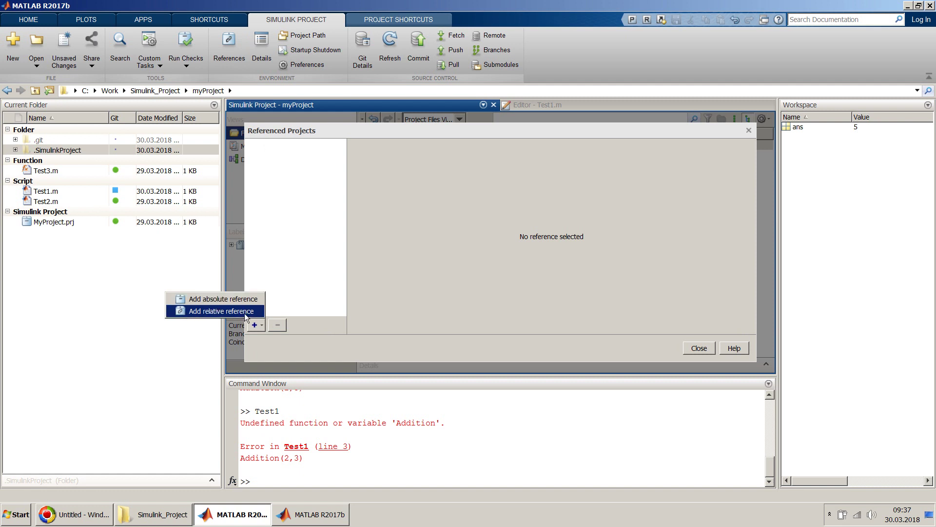
click(245, 312)
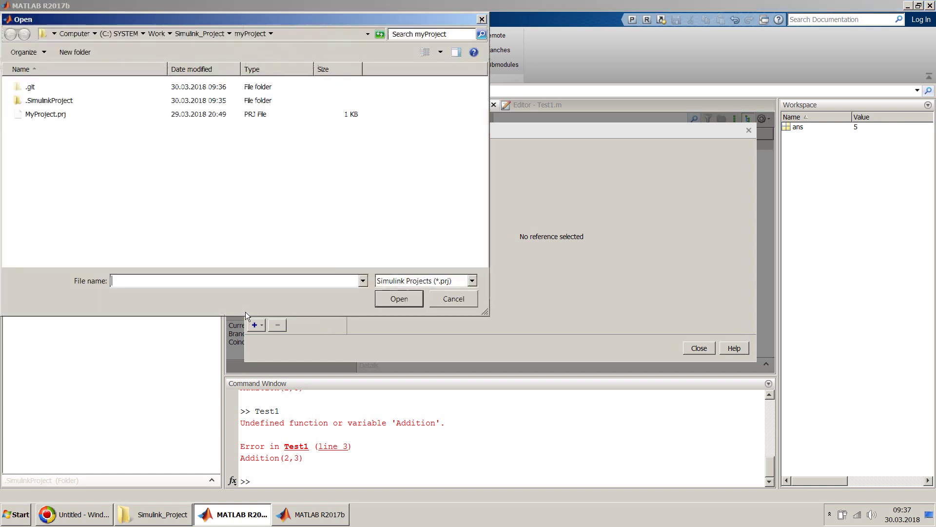
click(201, 33)
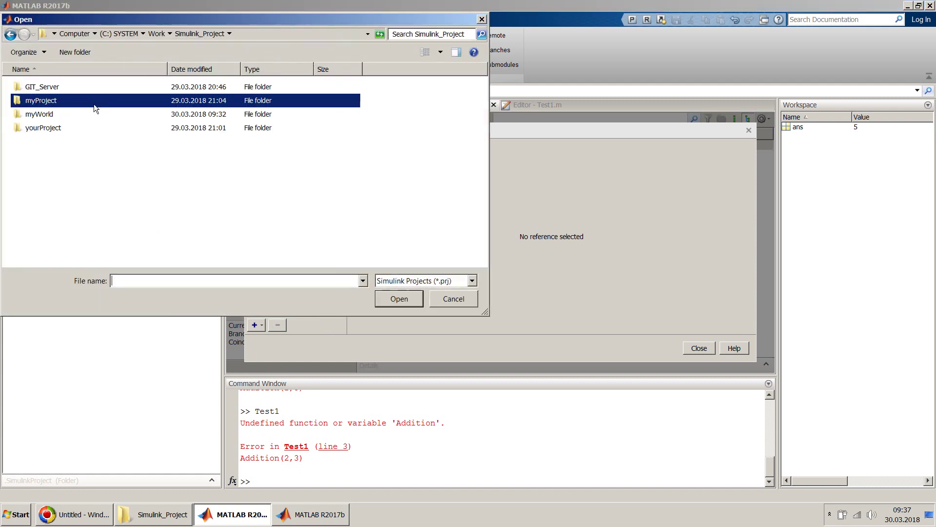
double_click(87, 115)
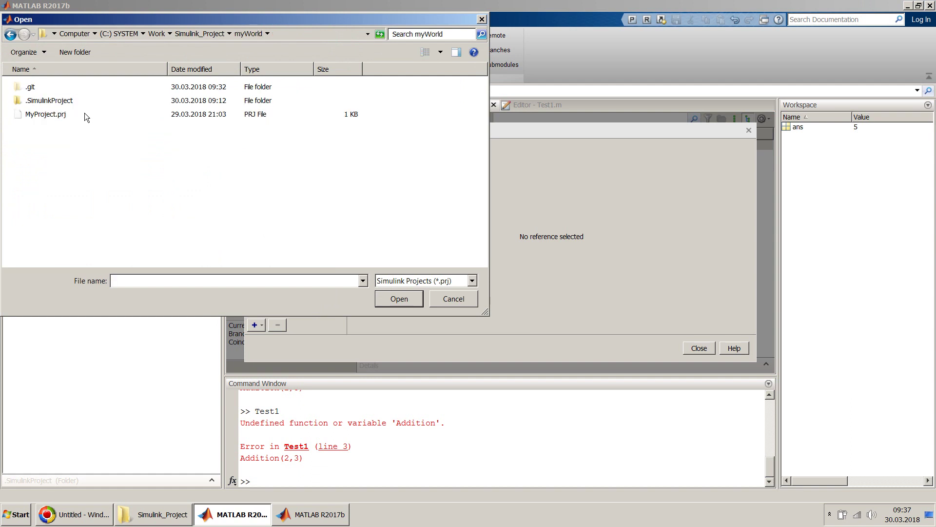
click(84, 113)
click(401, 296)
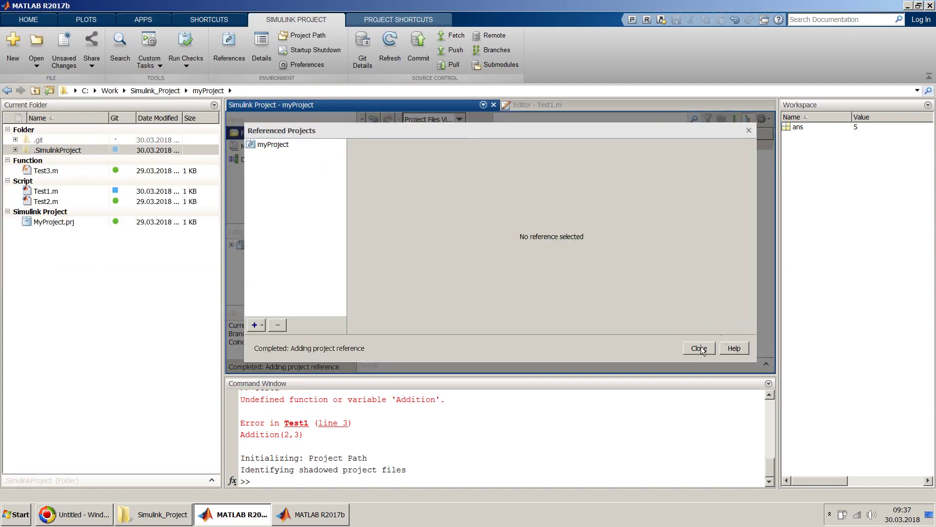
click(700, 348)
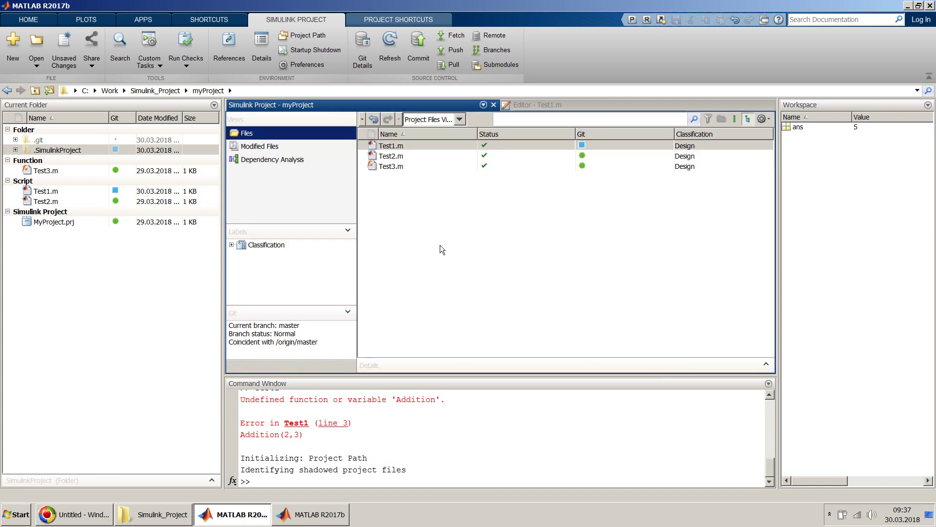
- Bring up Test1.m, run it with the project reference in place, and close the script
double_click(387, 145)
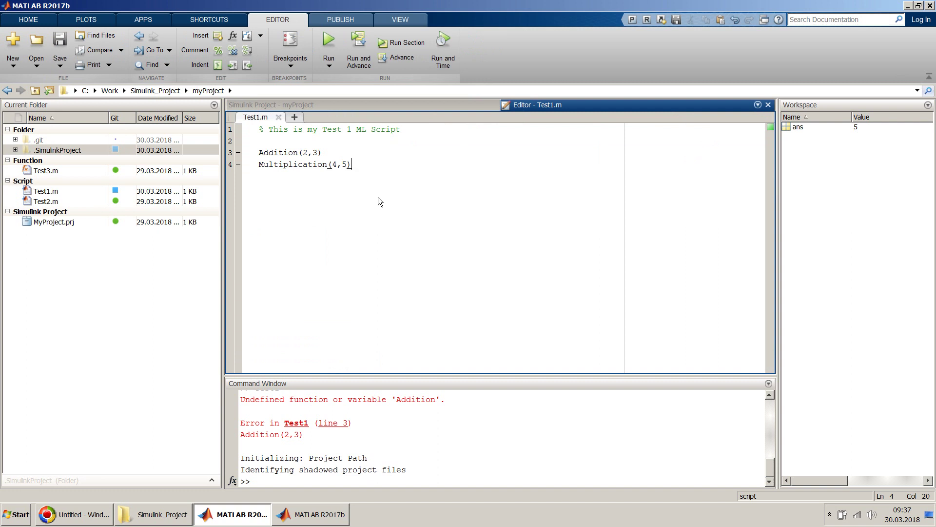
click(333, 43)
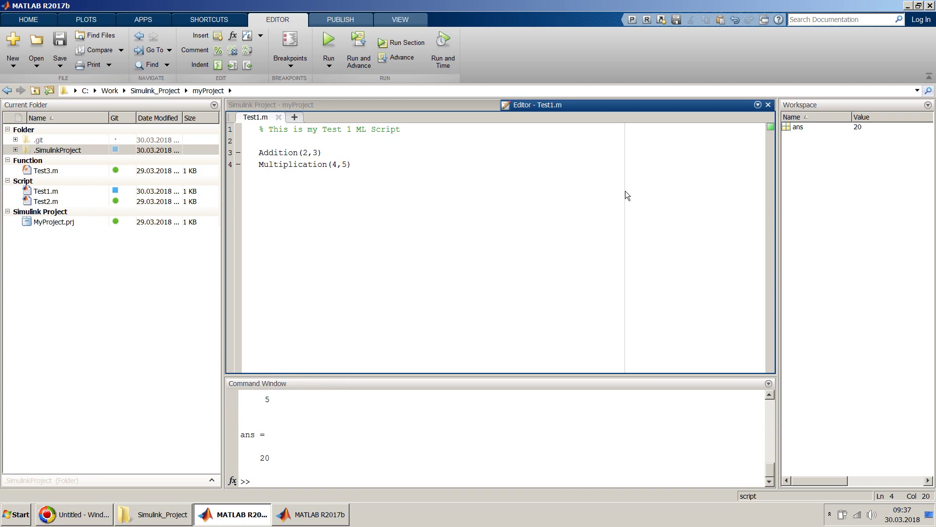
click(768, 105)
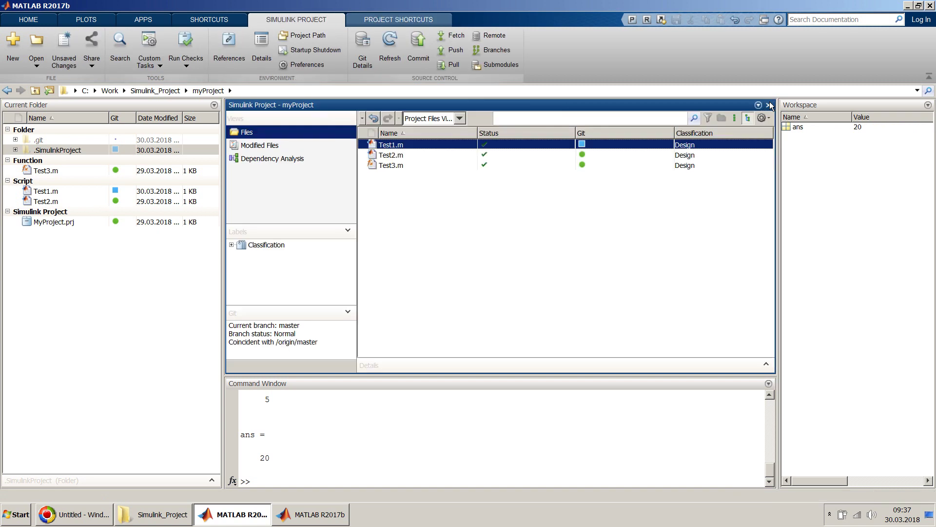
- Switch to the myWorld MATLAB session and commit its modified files with the comment "New Files"
click(324, 515)
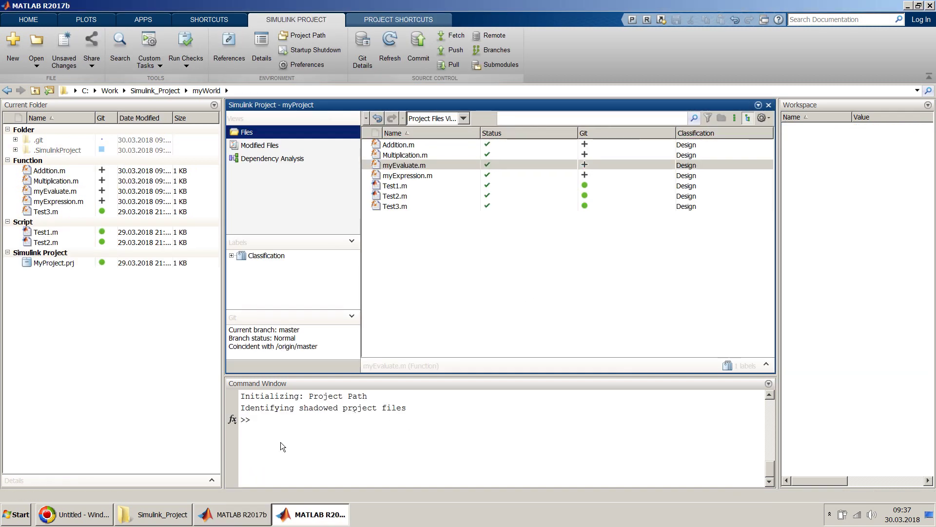
click(443, 282)
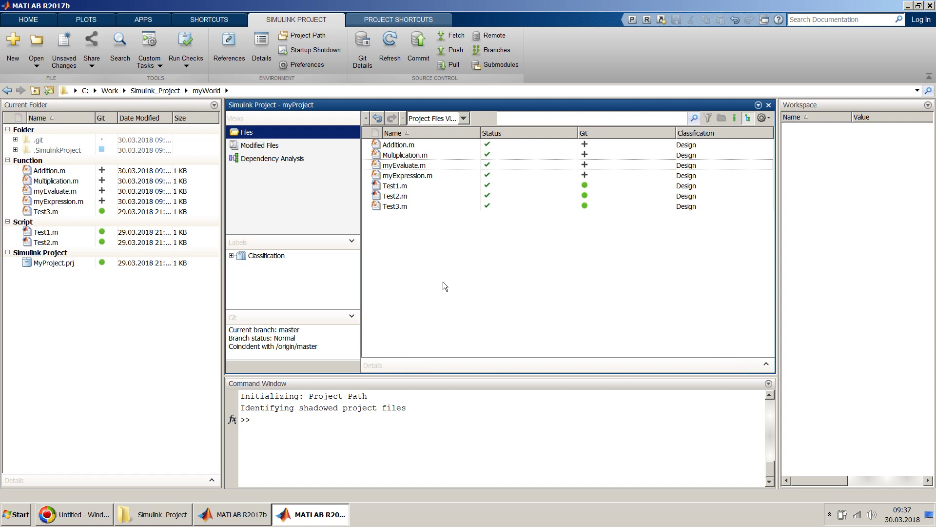
click(298, 144)
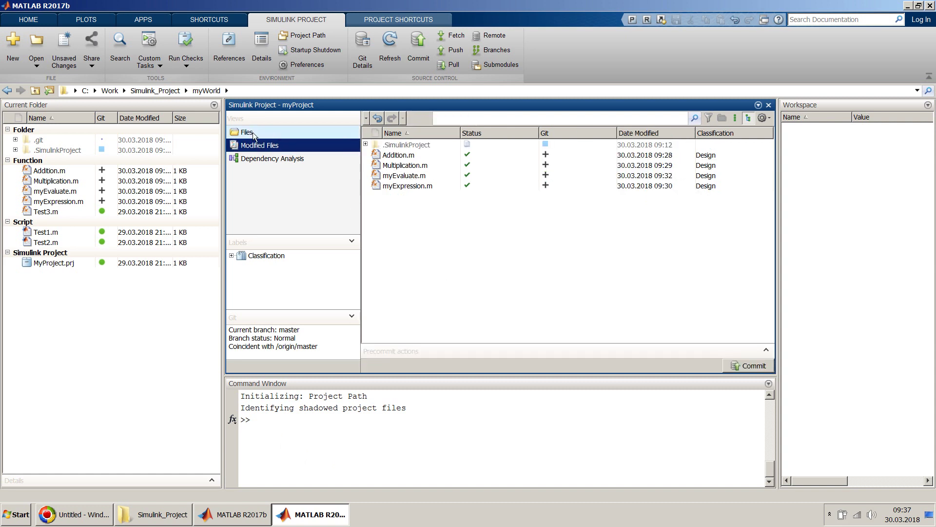
click(741, 363)
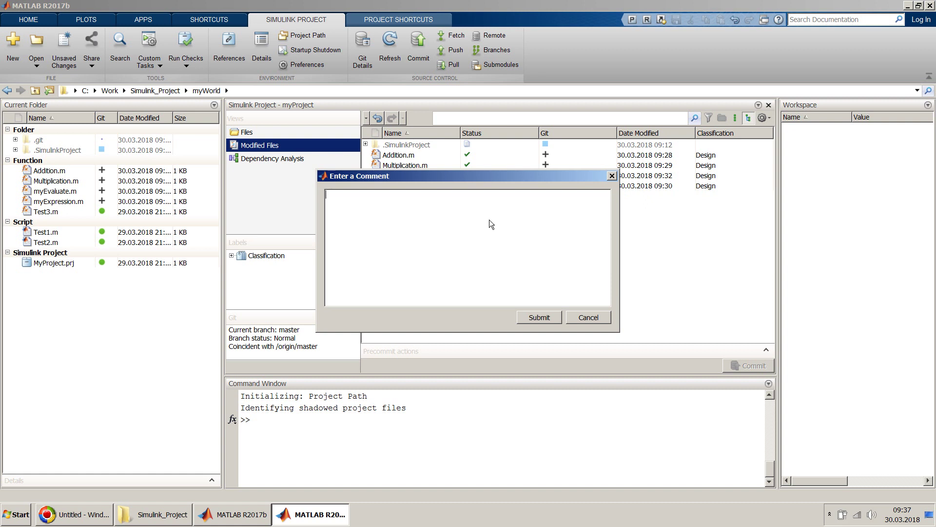
text(New Files)
click(541, 318)
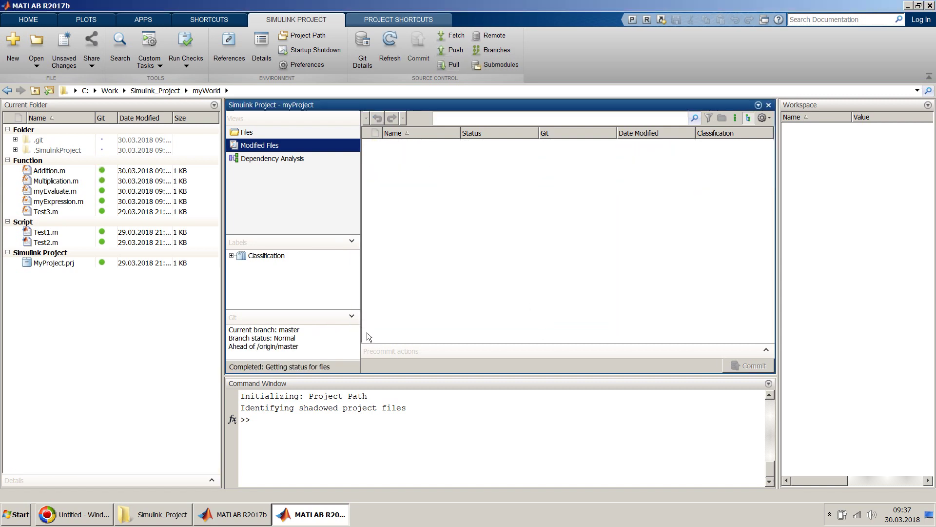
- Switch to the myProject MATLAB session and commit its modified files with the comment "First Project"
key(alt+Tab)
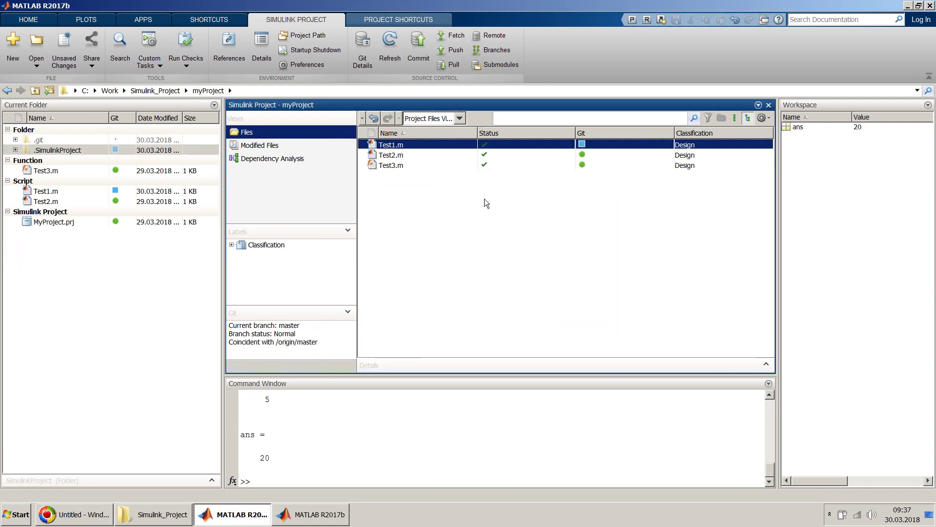
click(297, 146)
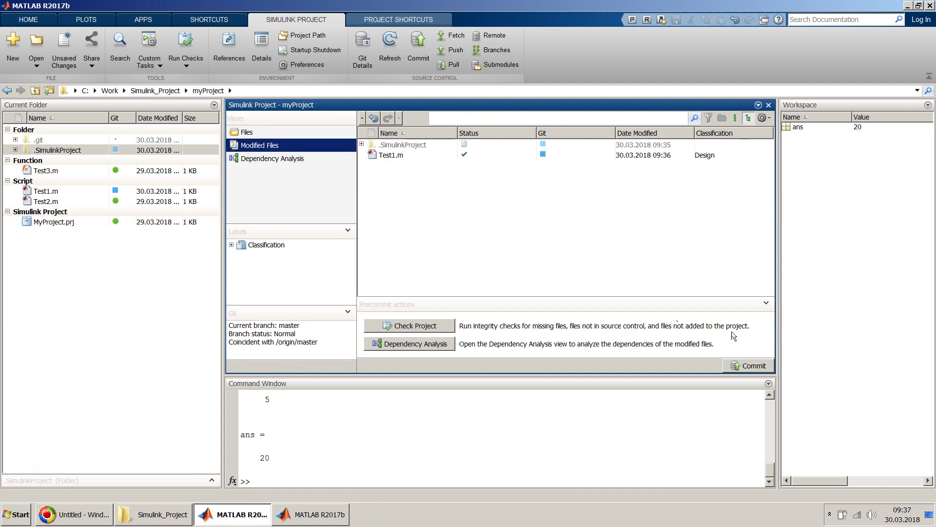
click(748, 369)
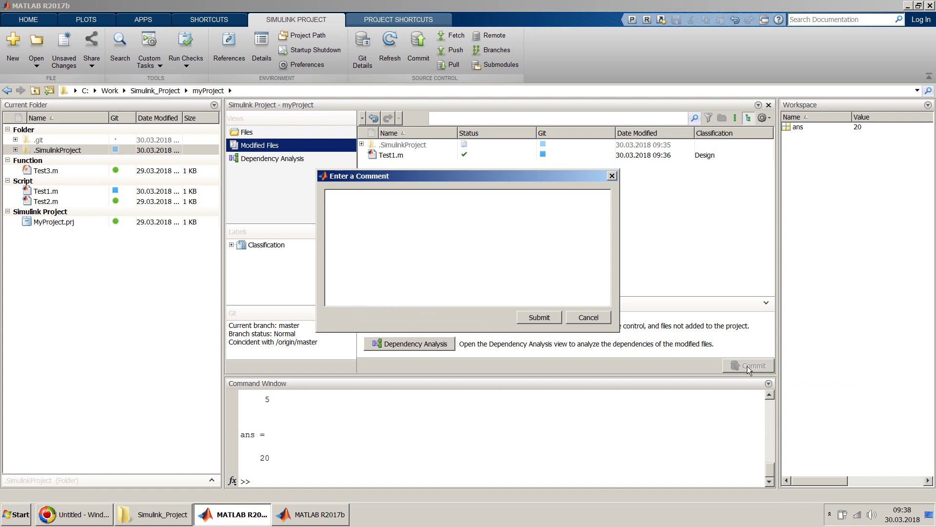
text(FGirst)
key(BackSpace)
key(BackSpace)
key(BackSpace)
key(BackSpace)
key(BackSpace)
text(irst Project)
click(539, 317)
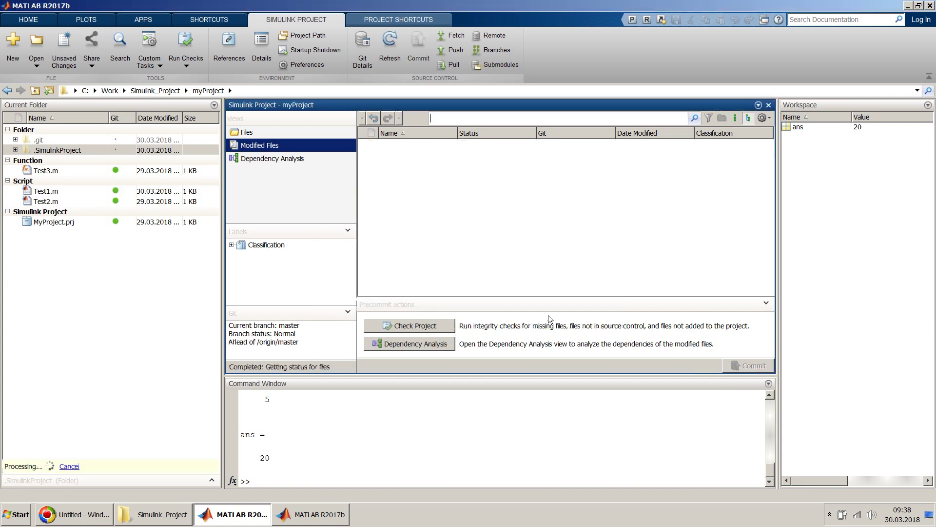
- Push myProject's commit to the remote, fetch and pull, and return to the project's file list
click(458, 49)
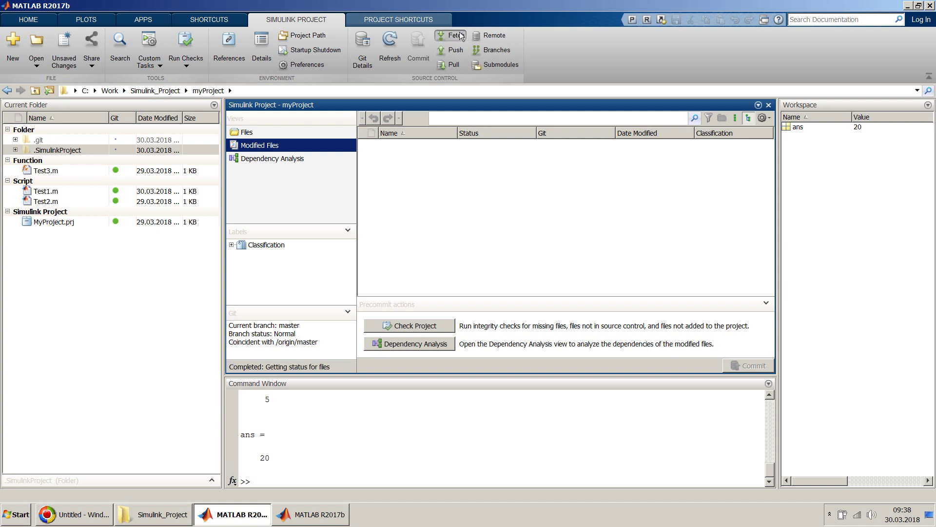
click(460, 32)
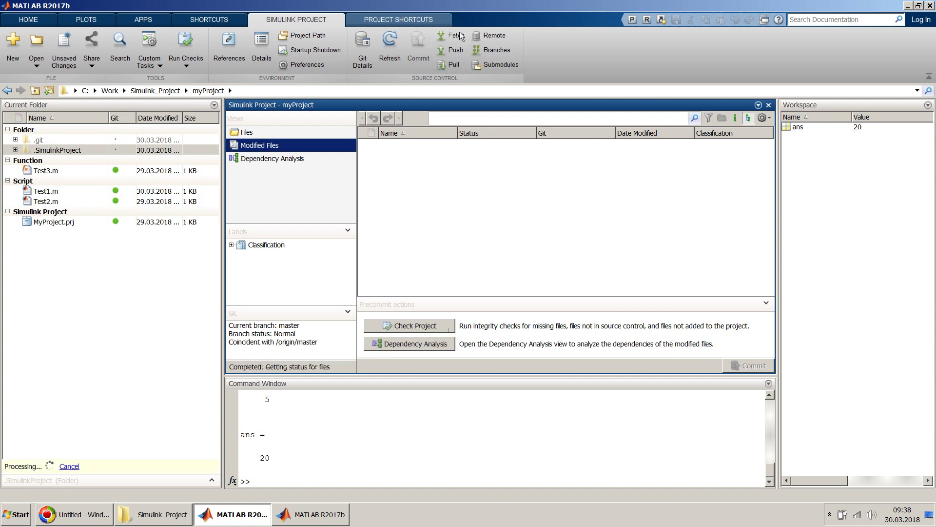
click(456, 65)
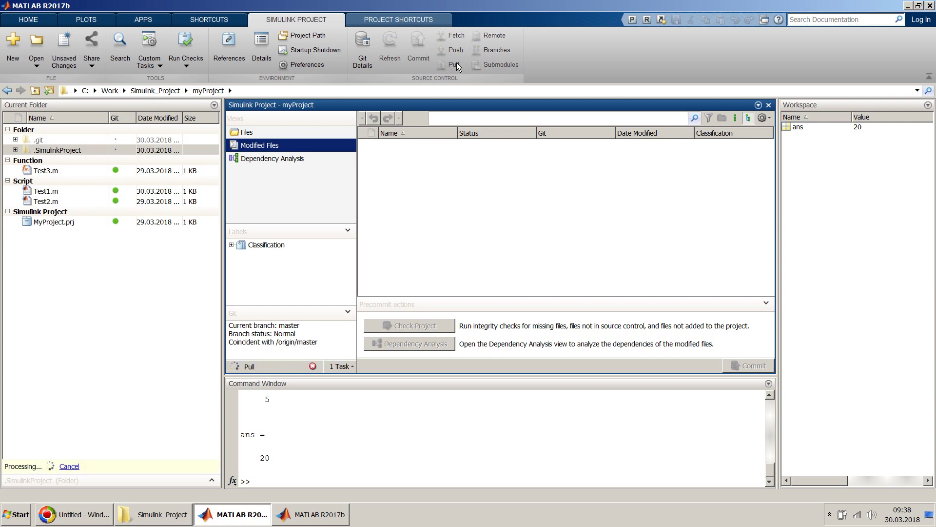
click(314, 130)
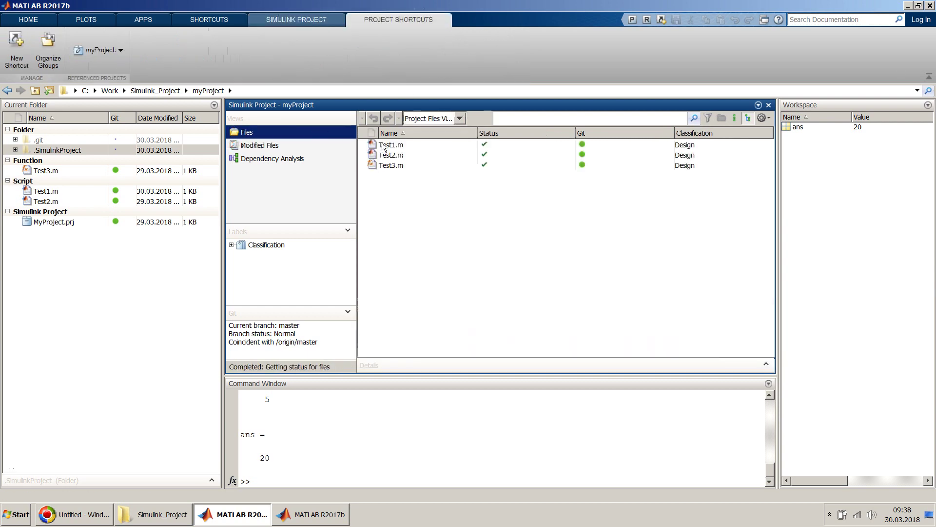
- In the myWorld session, try to push the commit, dismiss the error, and fetch and pull the remote changes
click(311, 514)
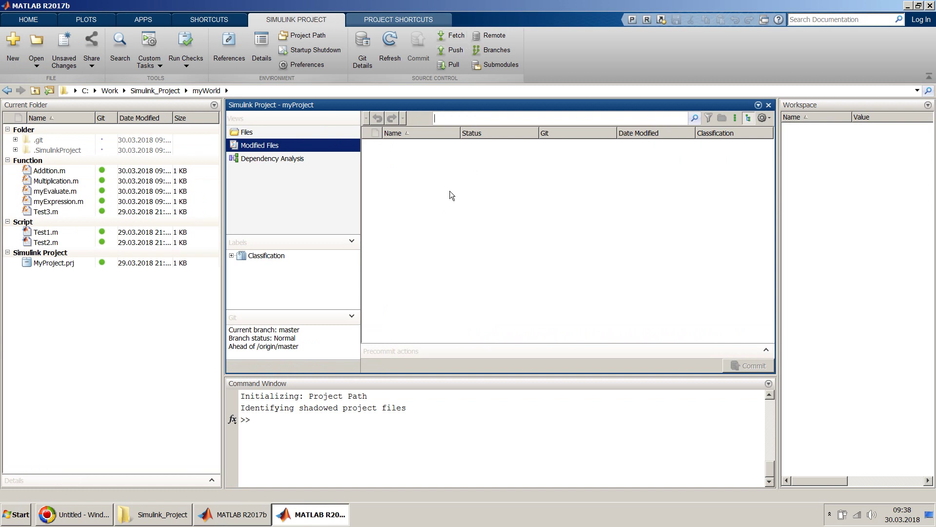
click(332, 130)
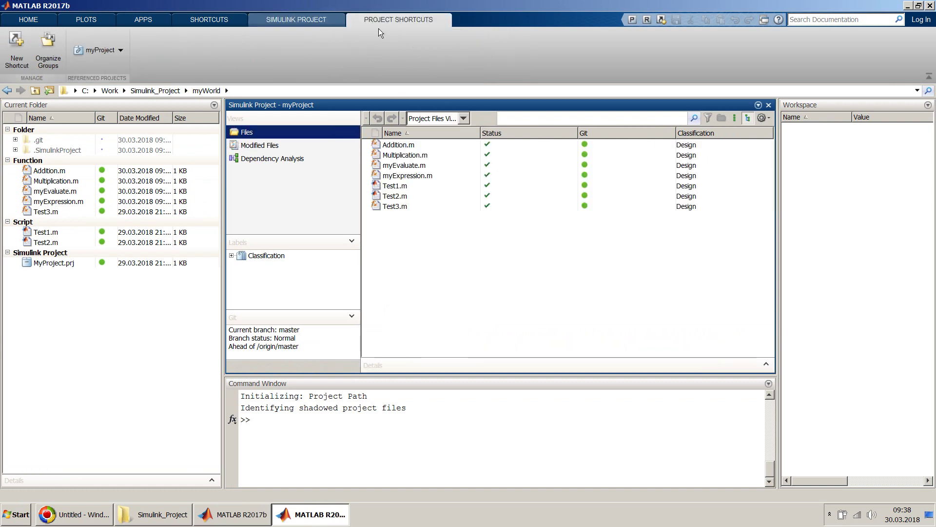
click(309, 15)
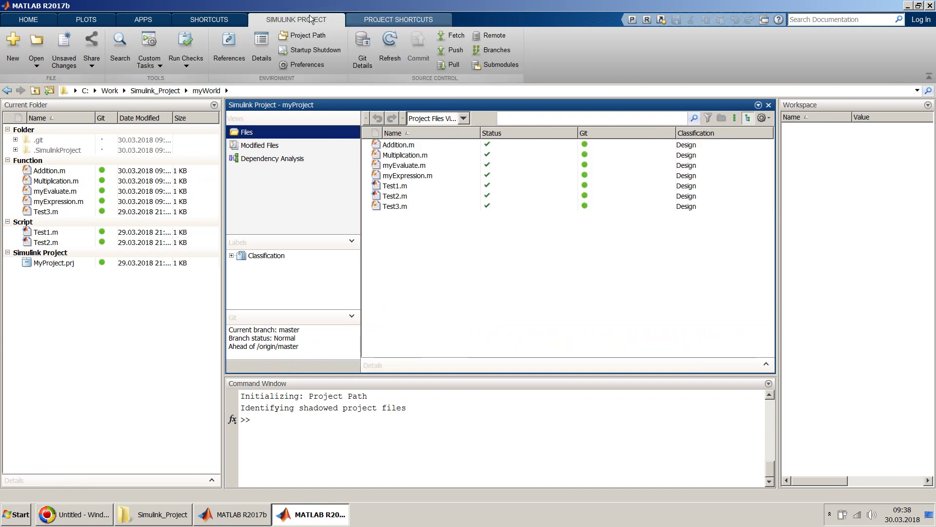
click(455, 49)
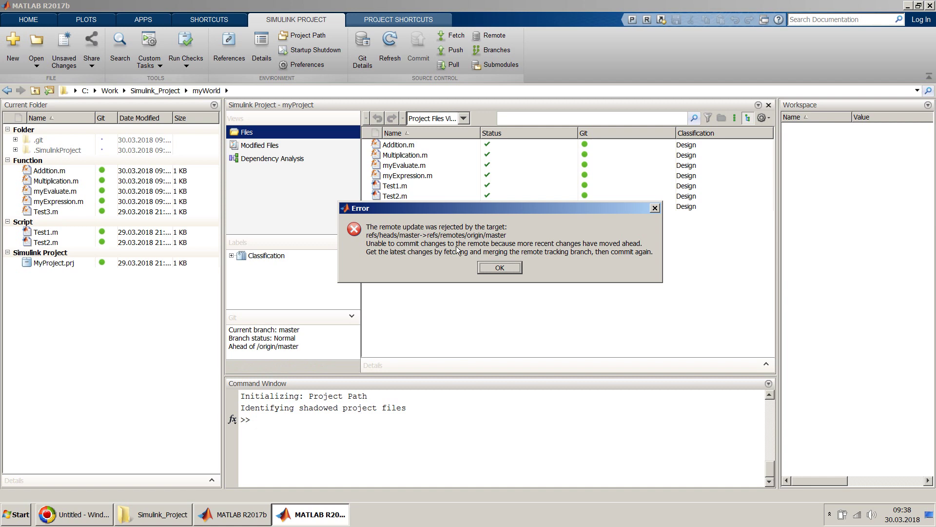
click(500, 266)
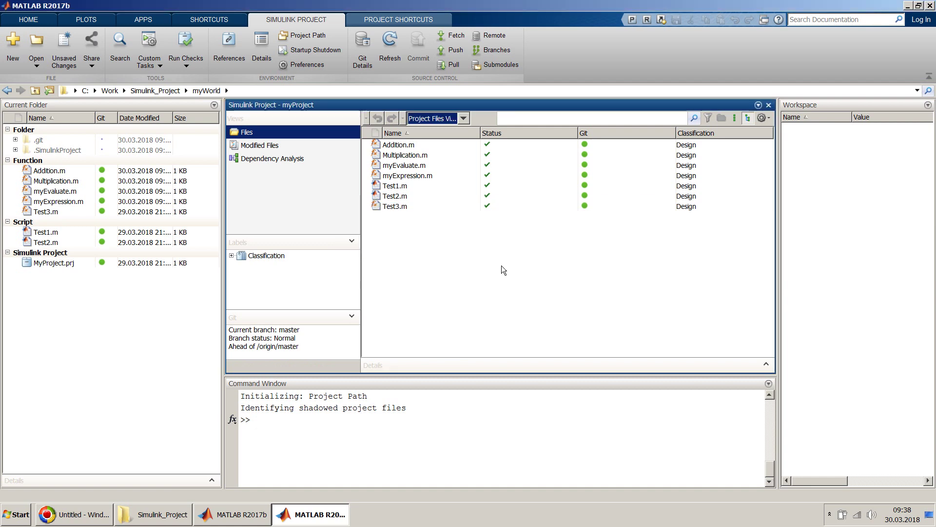
click(452, 35)
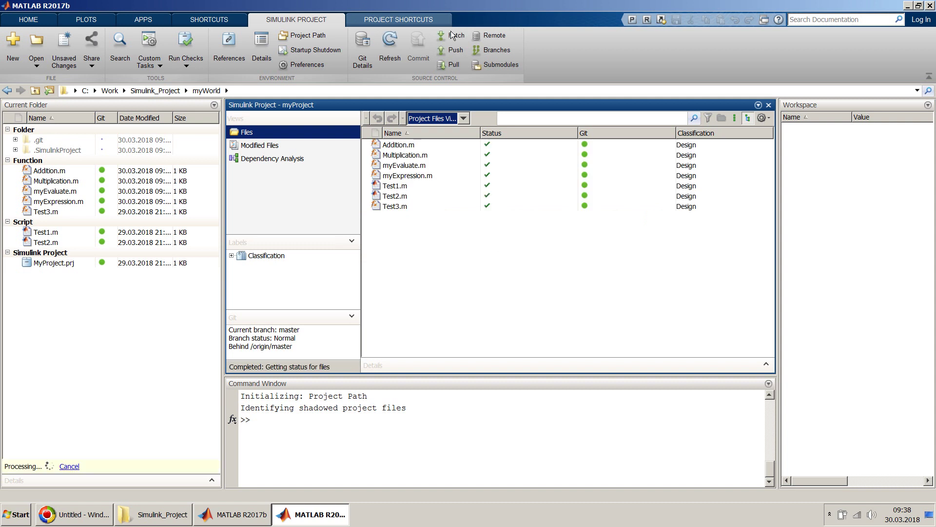
click(453, 65)
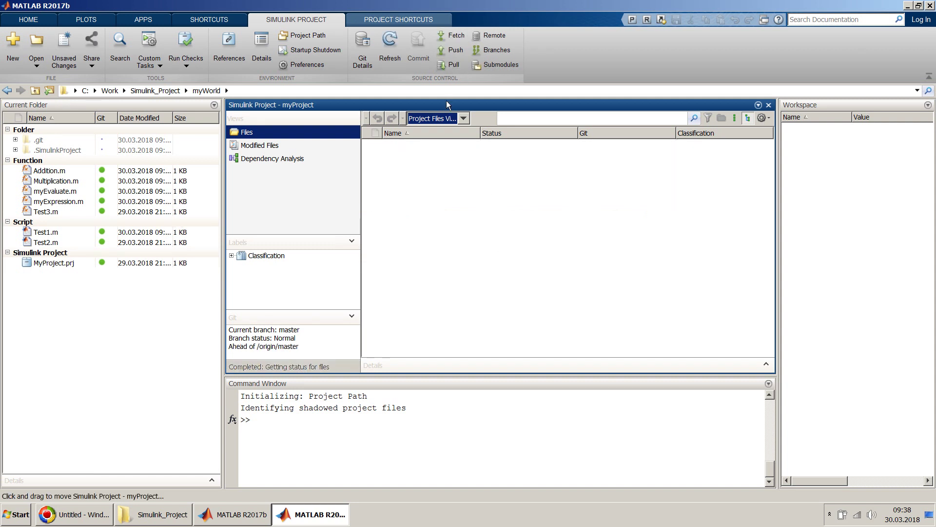
- Check the myWorld file list in All Files View and again in Project Files View
click(462, 119)
click(461, 132)
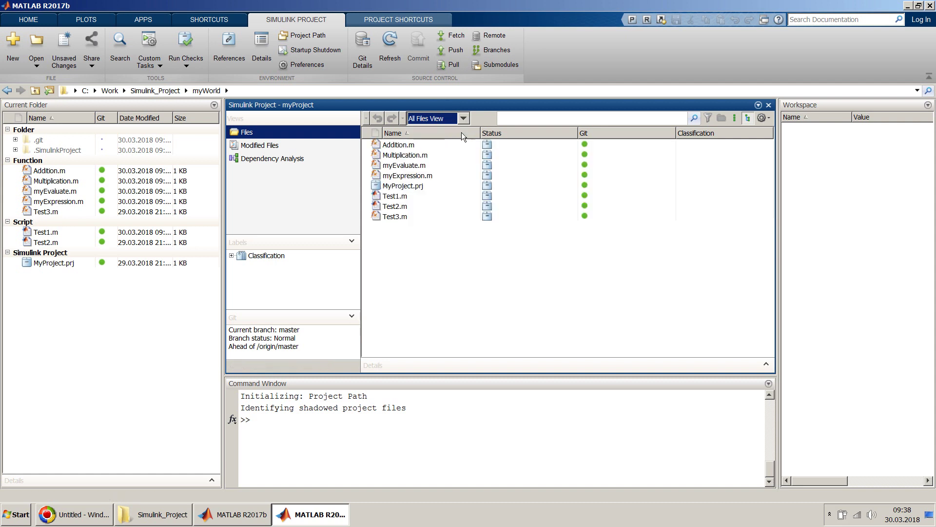
click(464, 118)
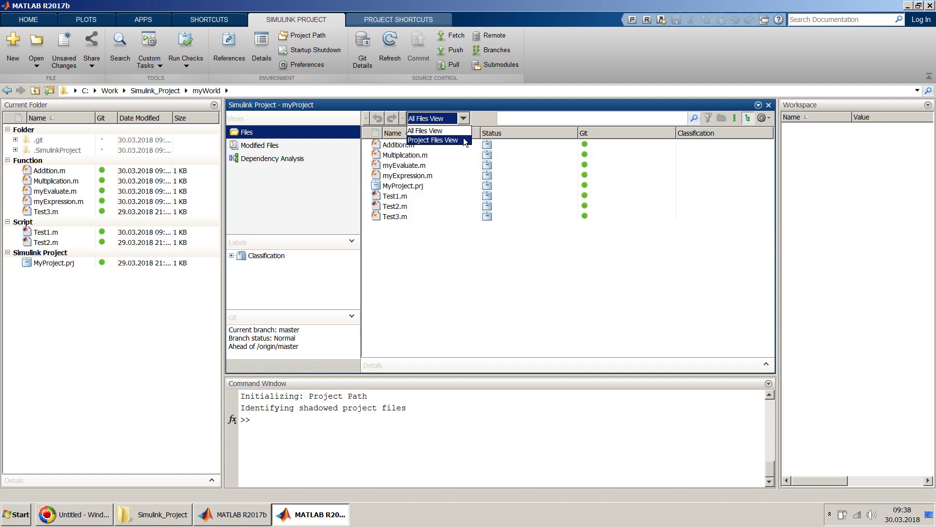
click(464, 140)
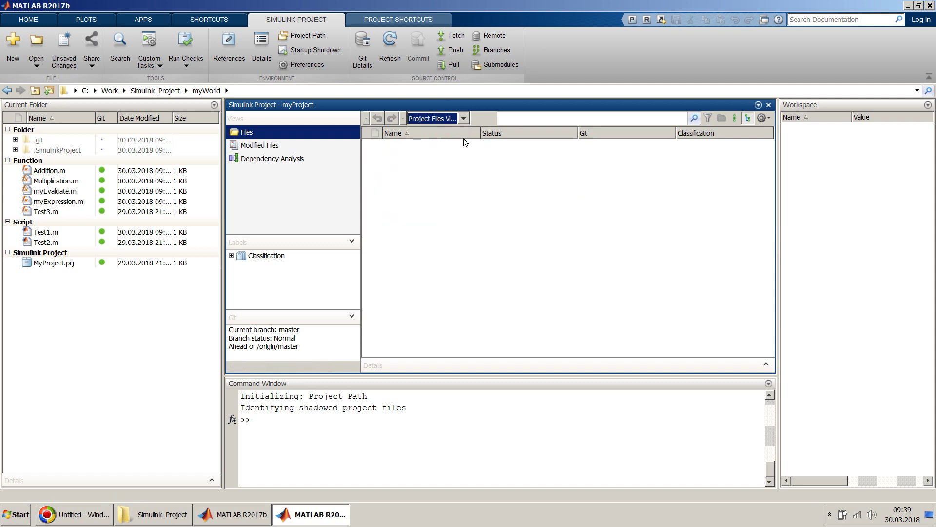
click(457, 170)
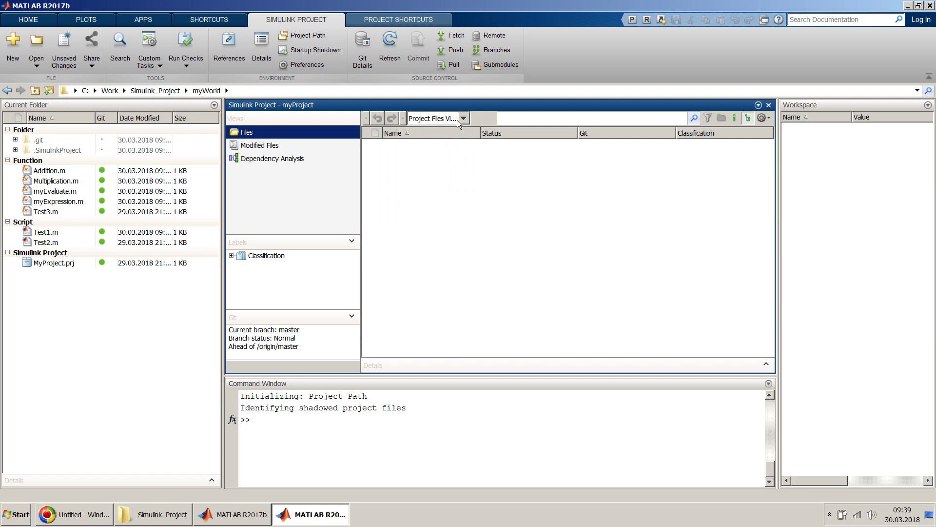
- Refresh myWorld's file status, and fetch and pull the remote changes to synchronise it with the Git remote
click(457, 63)
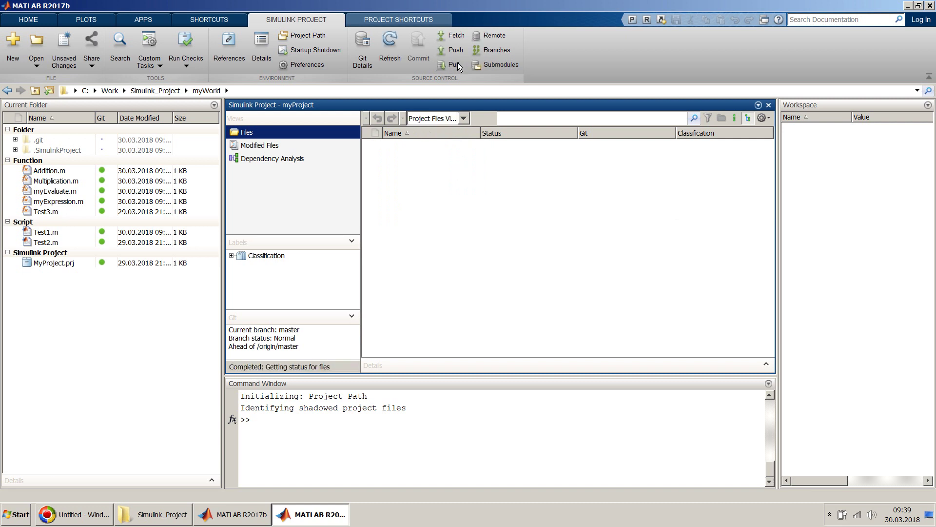
click(312, 144)
click(310, 135)
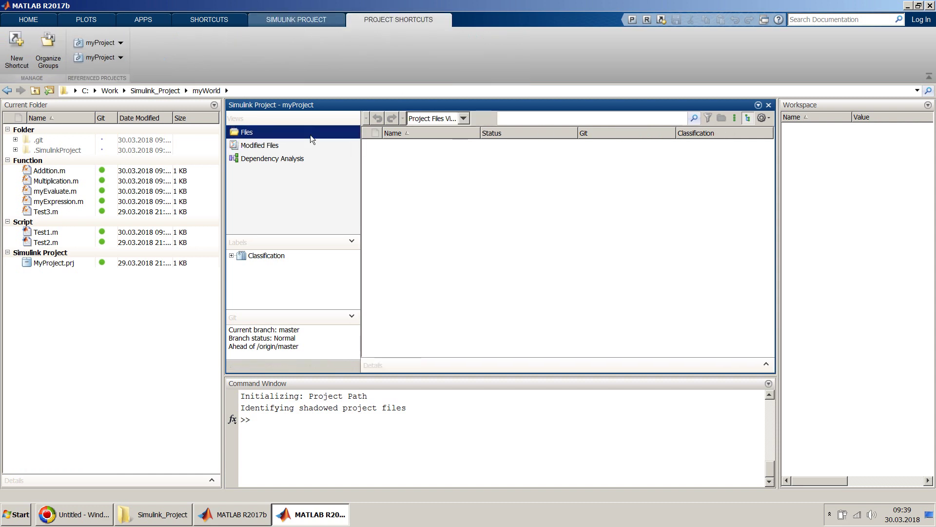
click(308, 18)
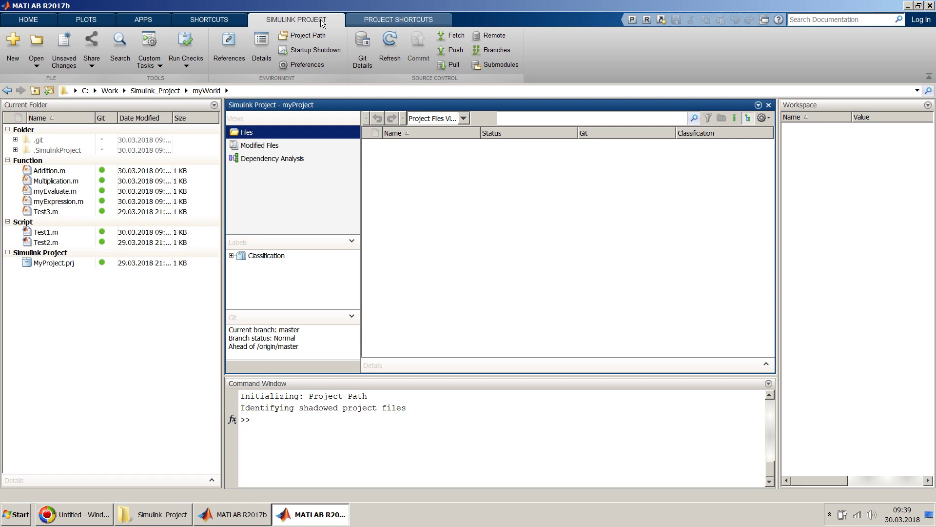
click(394, 41)
click(461, 36)
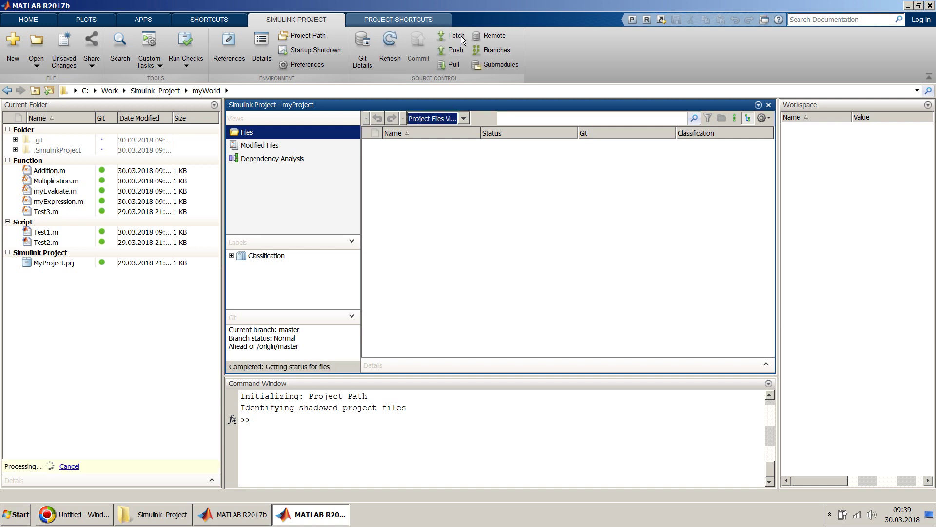
click(454, 65)
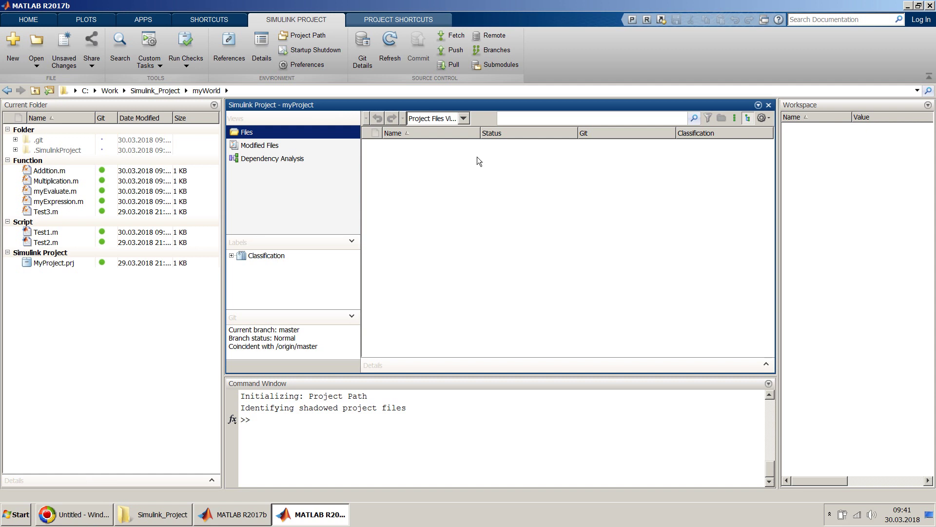
- Show myWorld's files in All Files View and select the whole list to check their Git status
click(65, 262)
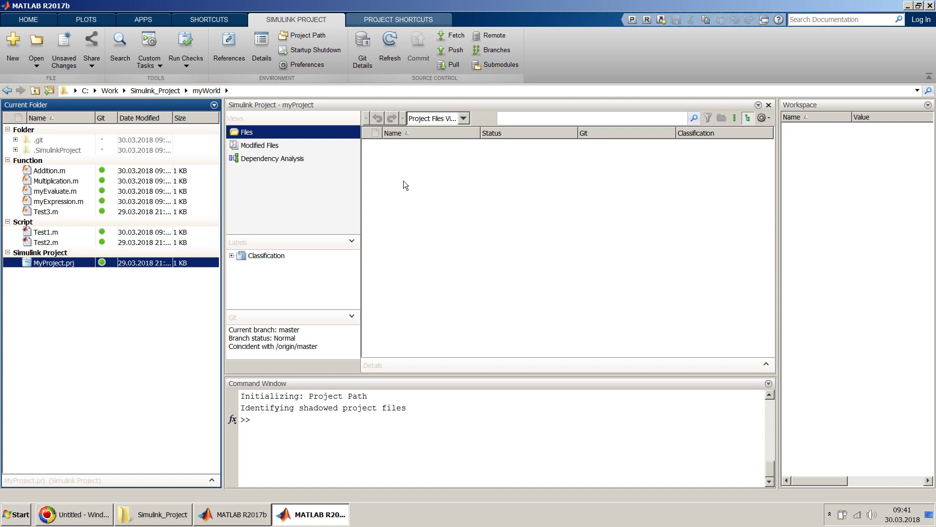
click(449, 118)
click(446, 131)
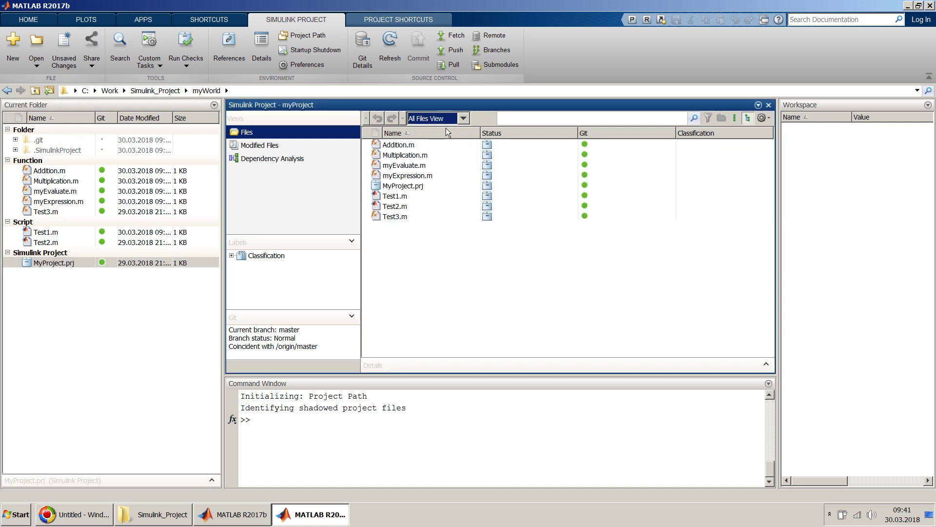
drag(402, 262, 404, 137)
- Switch to the myProject MATLAB session and fetch the remote changes
click(251, 516)
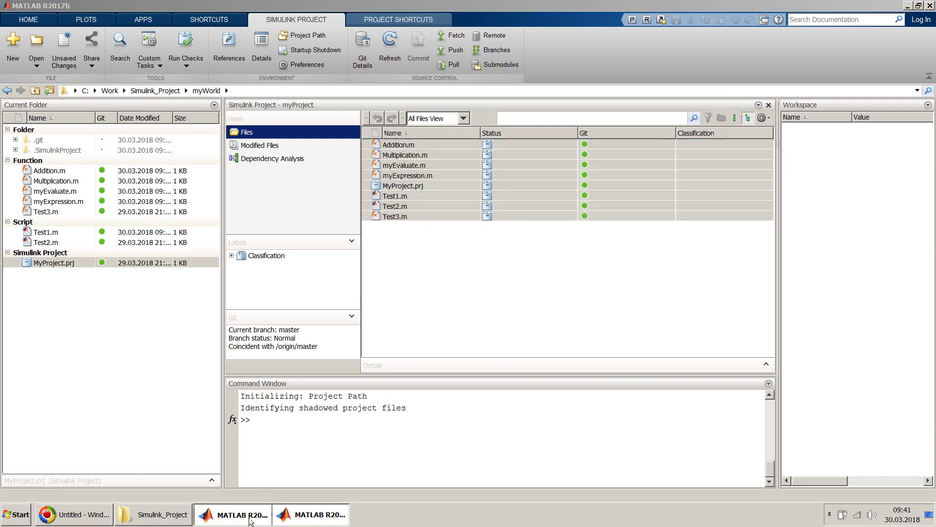
click(322, 20)
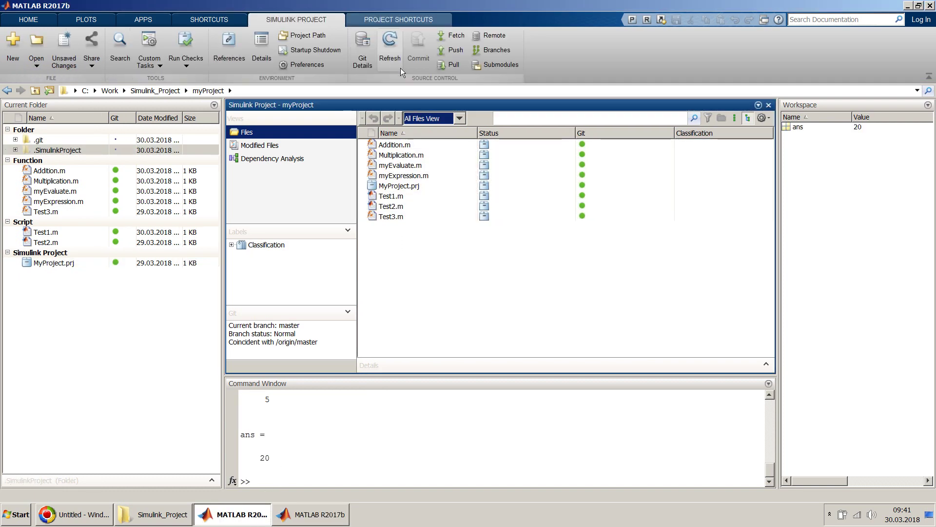
click(454, 37)
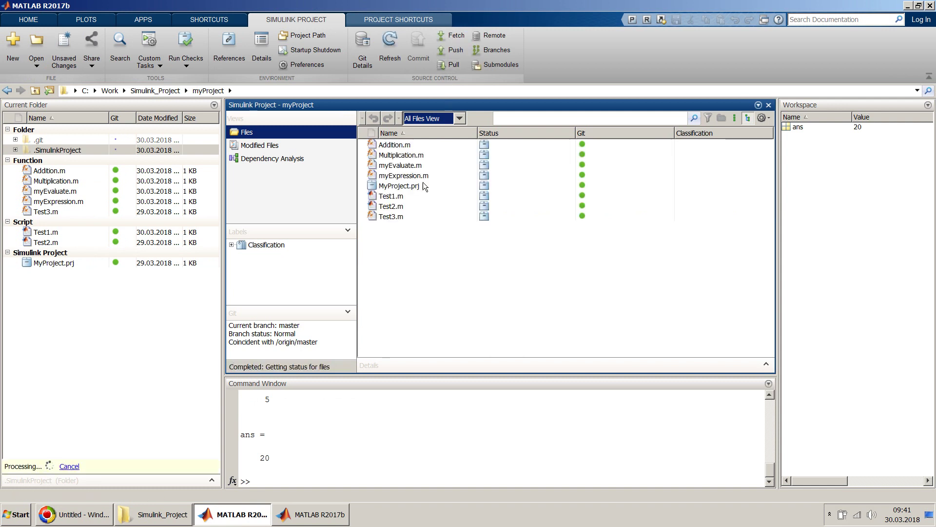
- Check myProject's file list in Project Files View and again in All Files View
drag(413, 250, 396, 154)
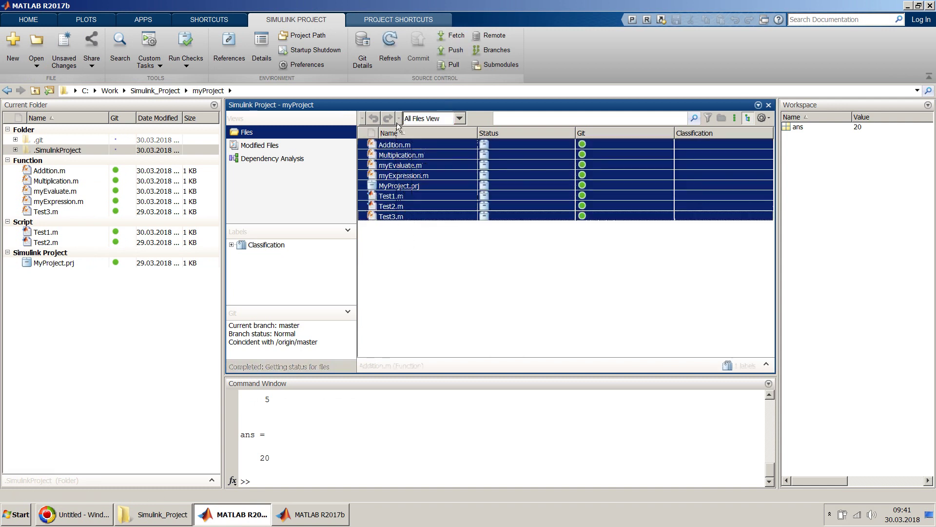
click(401, 248)
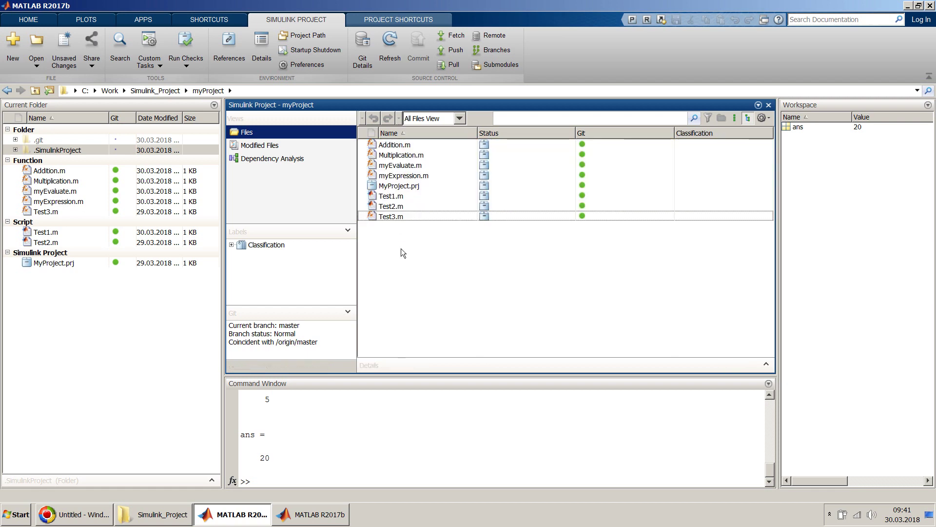
click(409, 145)
click(410, 155)
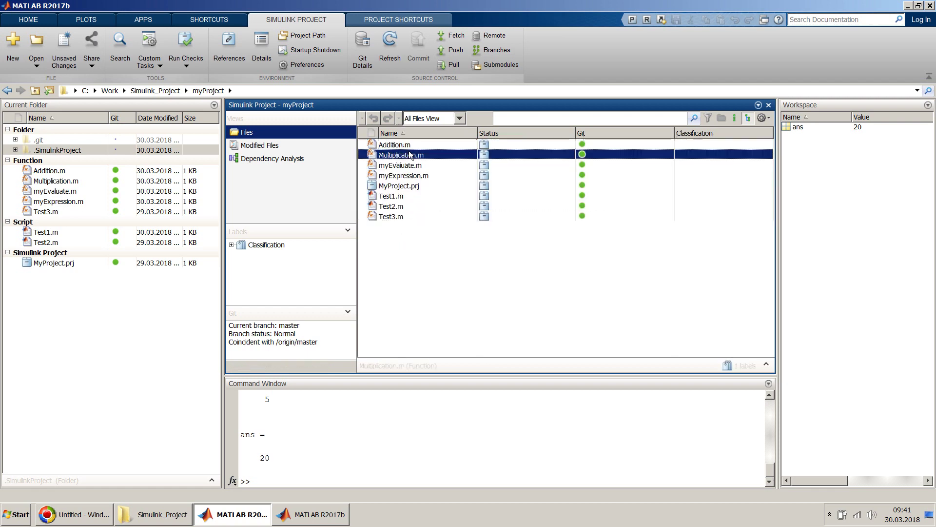
click(448, 119)
click(446, 140)
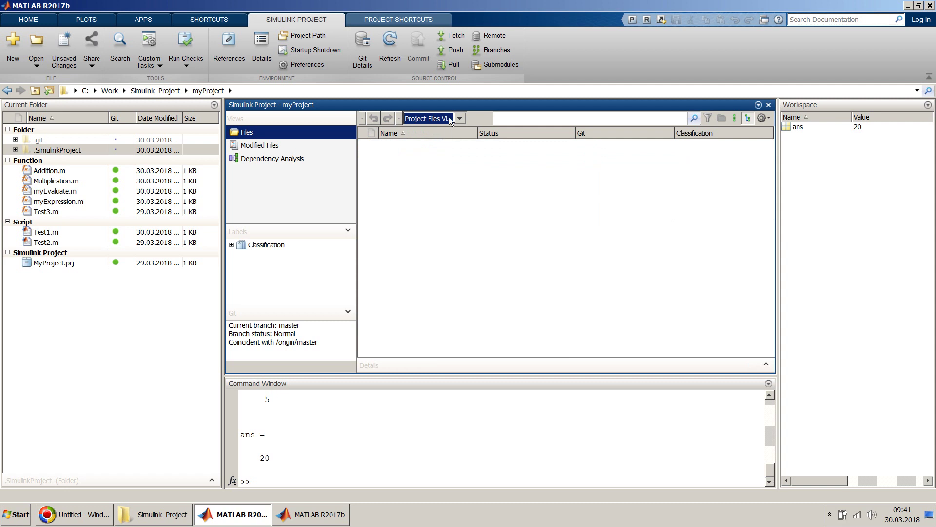
click(449, 119)
click(449, 128)
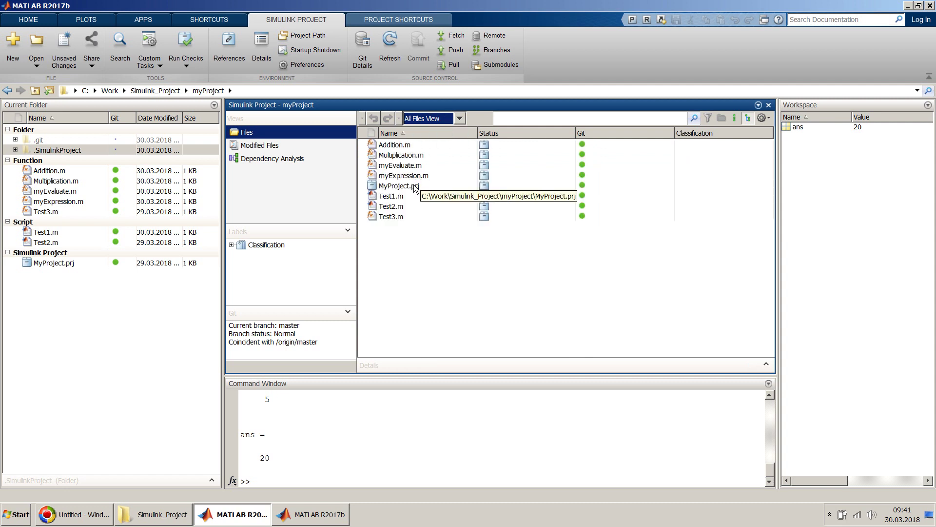
- Select all myProject files except MyProject.prj and examine the source control actions offered, without applying any
drag(402, 224, 383, 118)
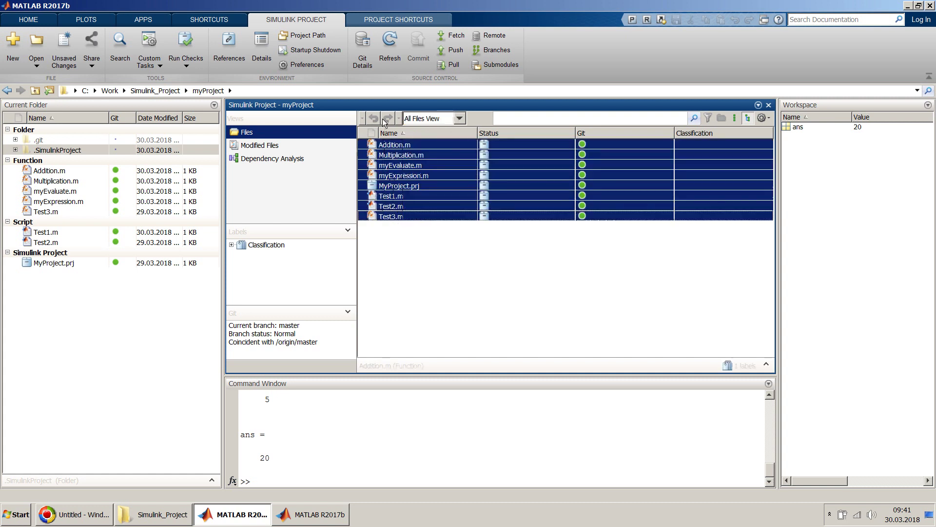
ctrl+click(393, 186)
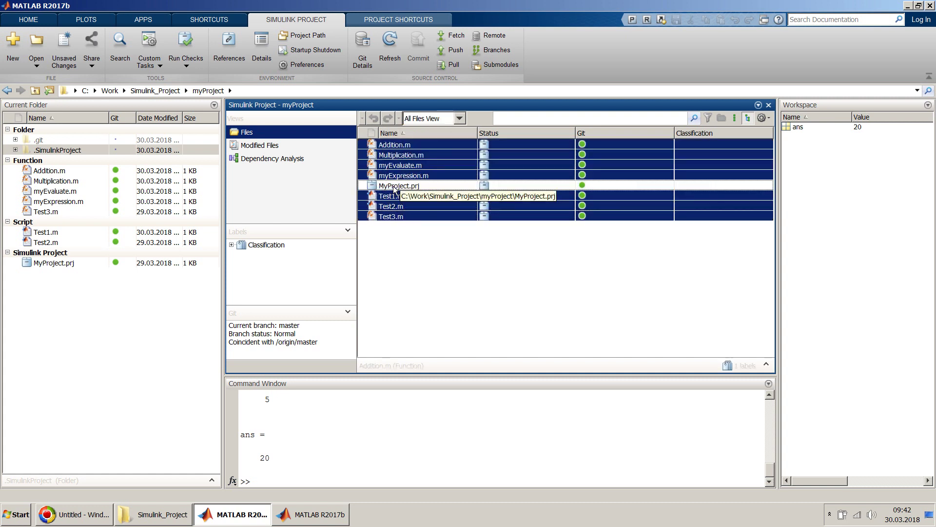
right_click(402, 155)
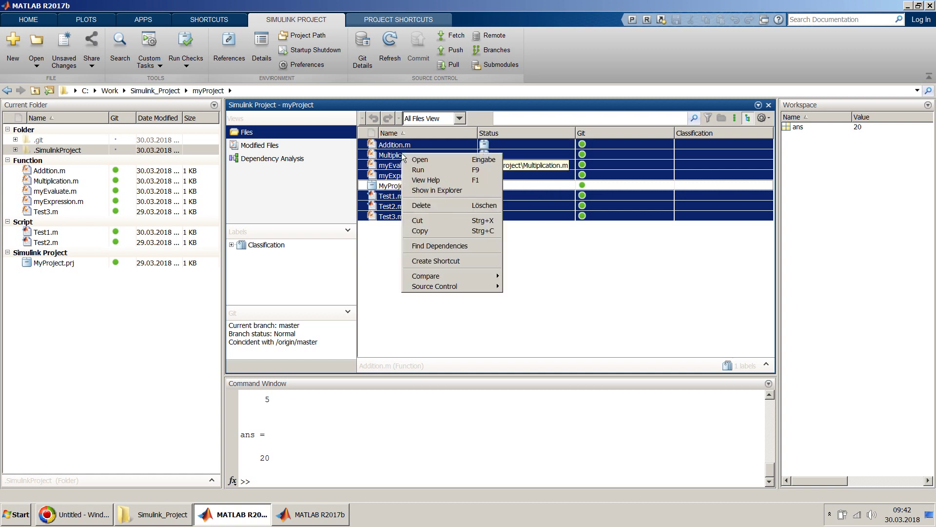
mouse_move(496, 291)
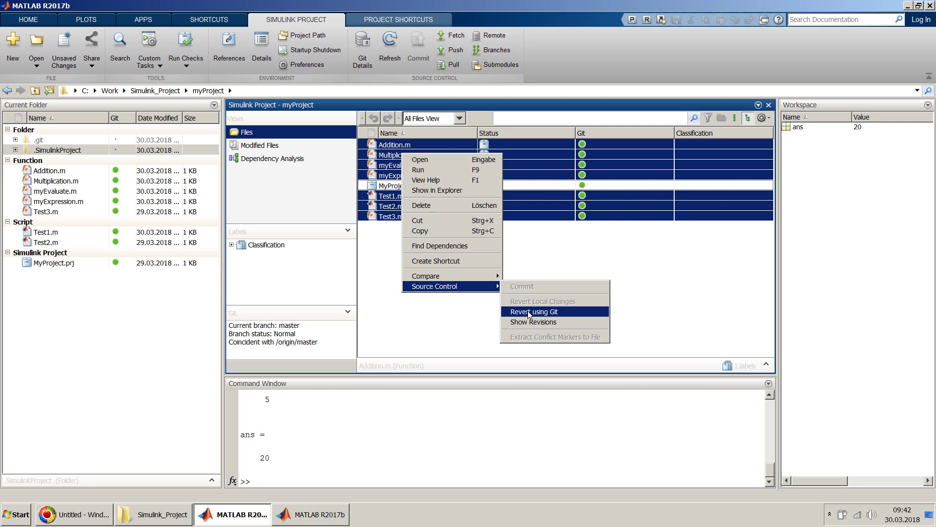
click(455, 311)
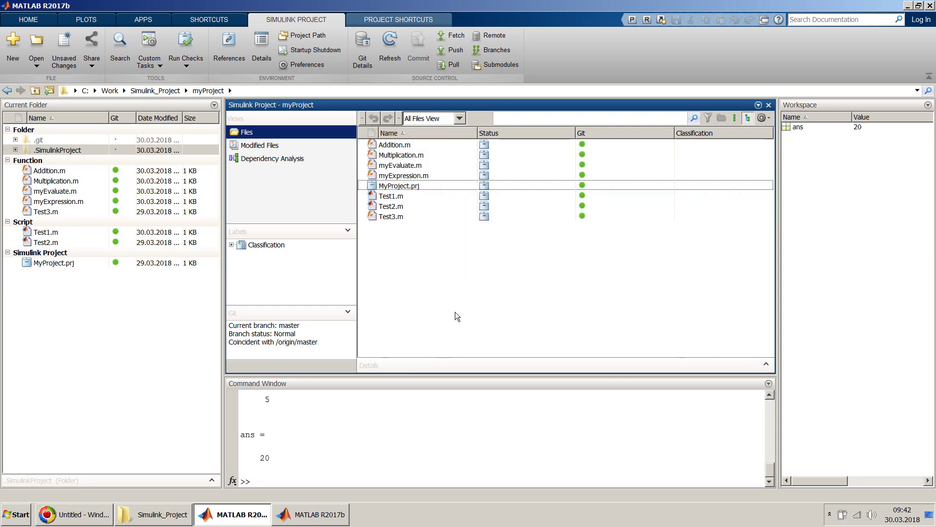
- Return to the myWorld session, clear the file selection and display the project shortcuts
click(312, 517)
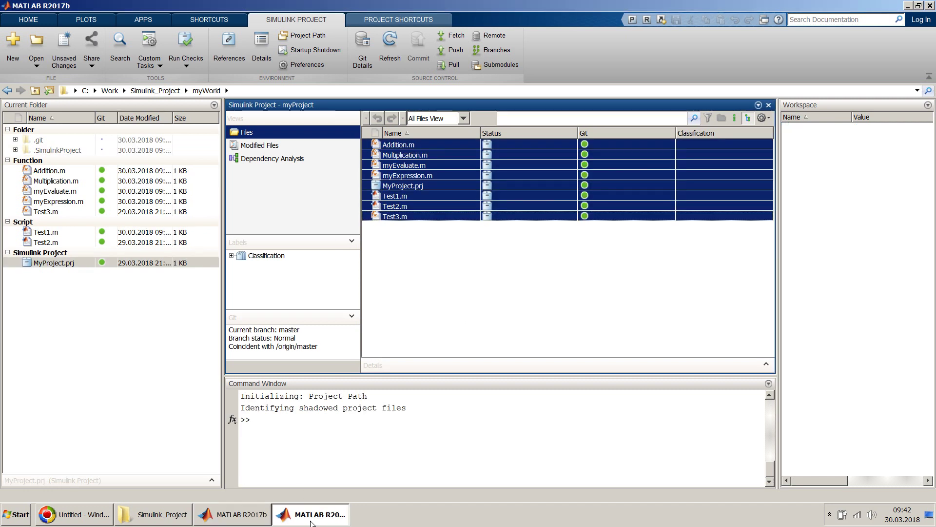
click(429, 289)
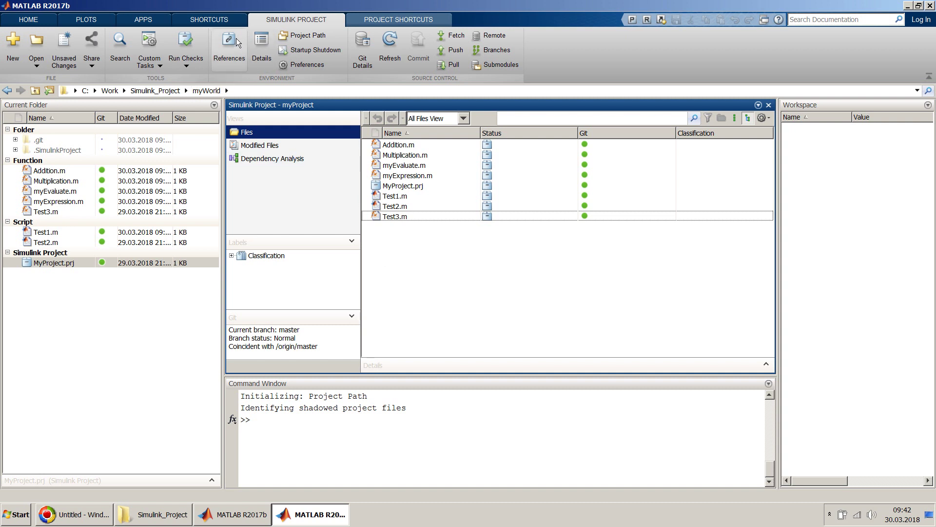
click(398, 19)
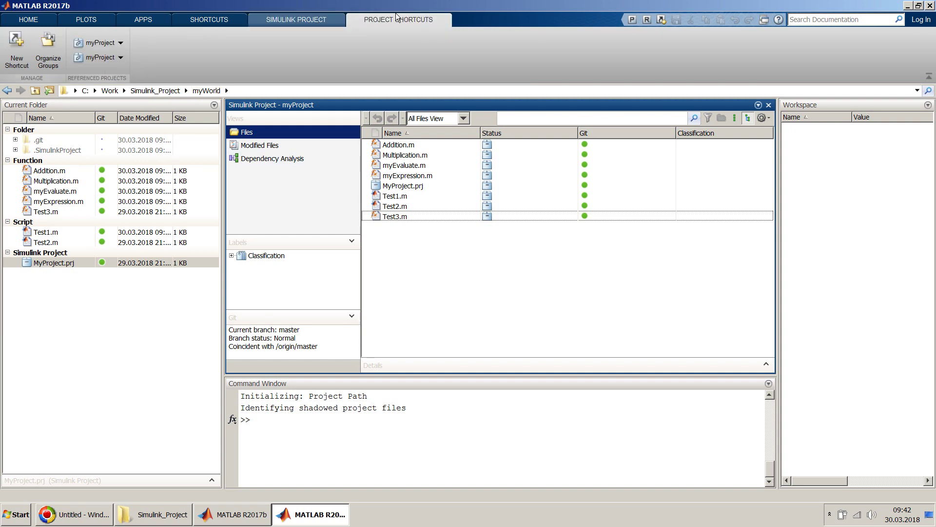